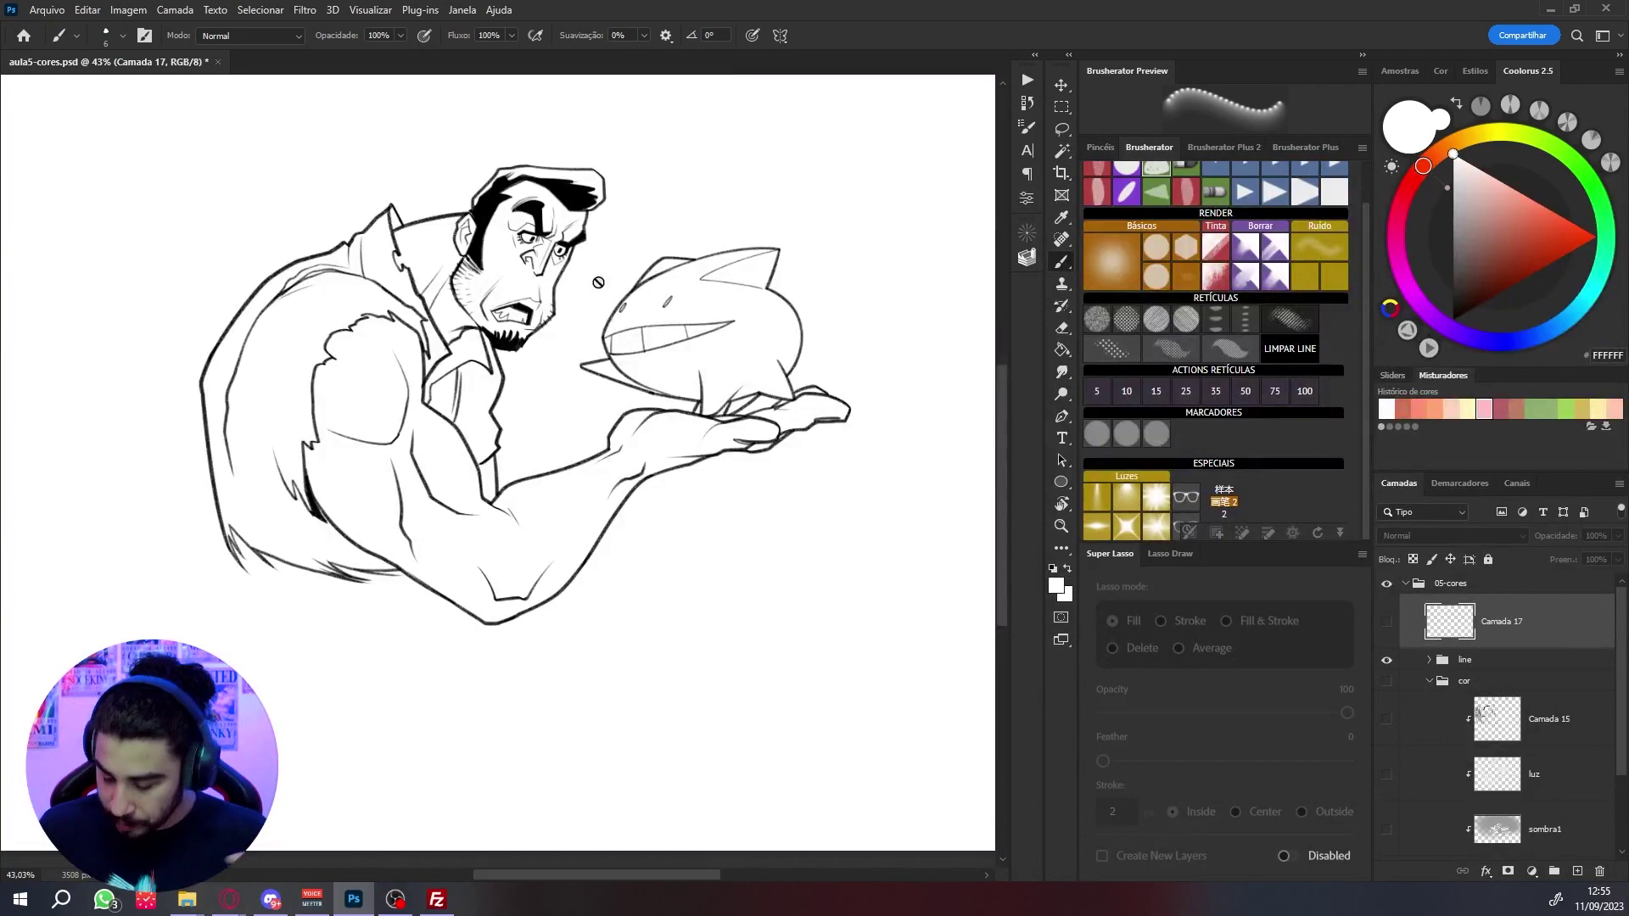
Step: Make the cor group, its sombra1 and luz layers, and Camada 17 visible
{"action": "scroll", "coordinate": [1398, 682], "scroll_direction": "down", "scroll_amount": 2}
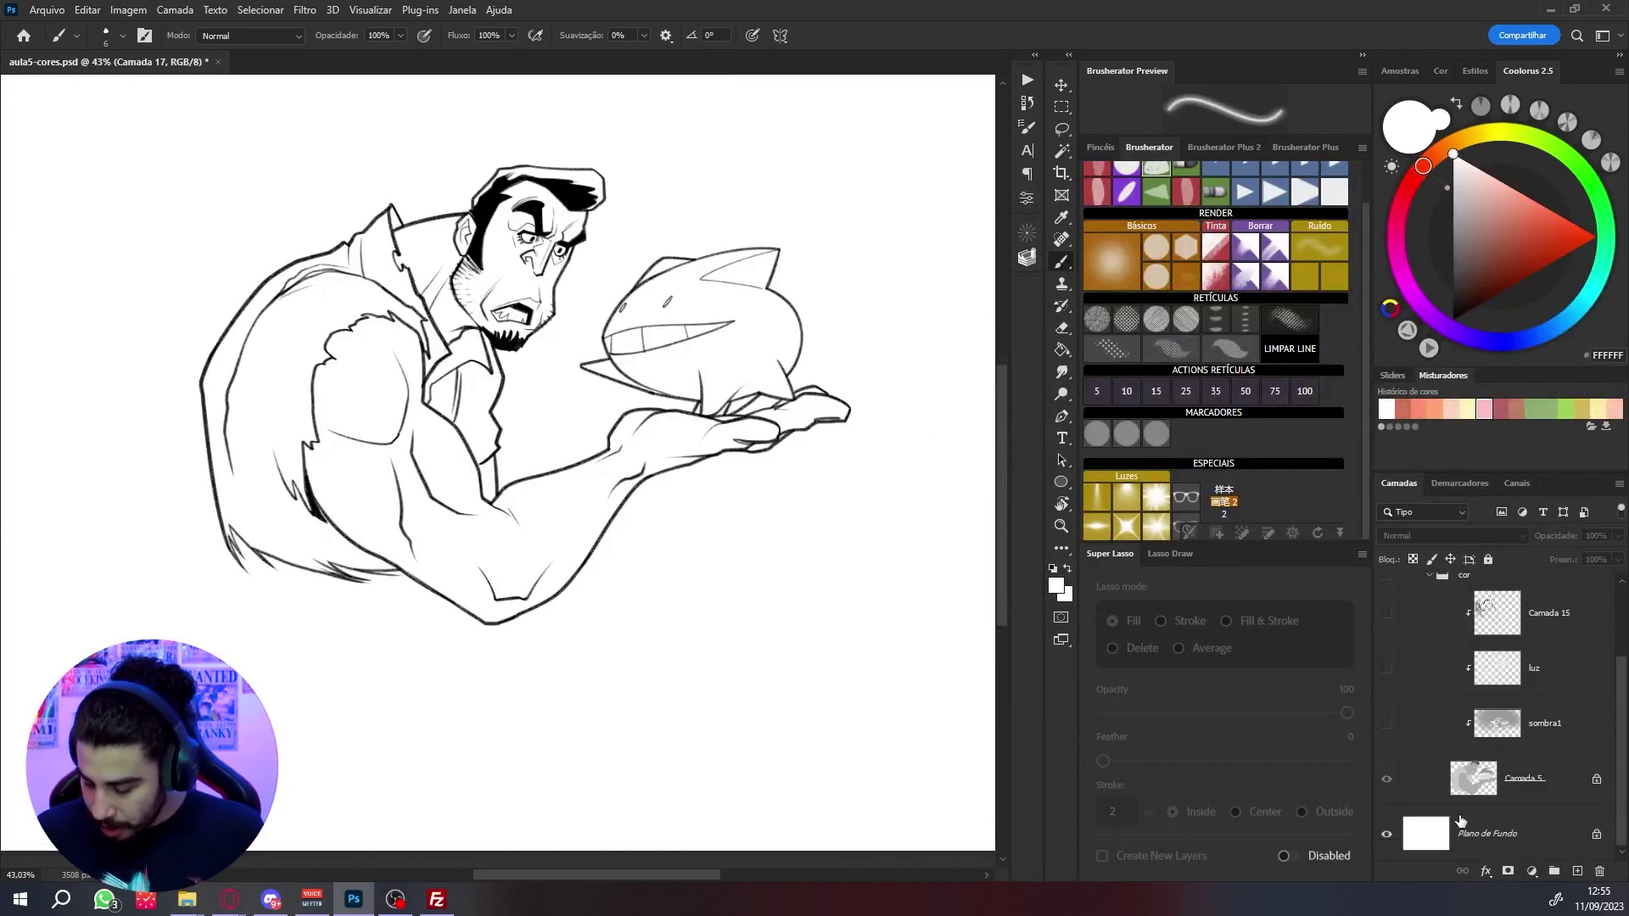
{"action": "scroll", "coordinate": [1398, 682], "scroll_direction": "up", "scroll_amount": 2}
{"action": "left_click", "coordinate": [1386, 661]}
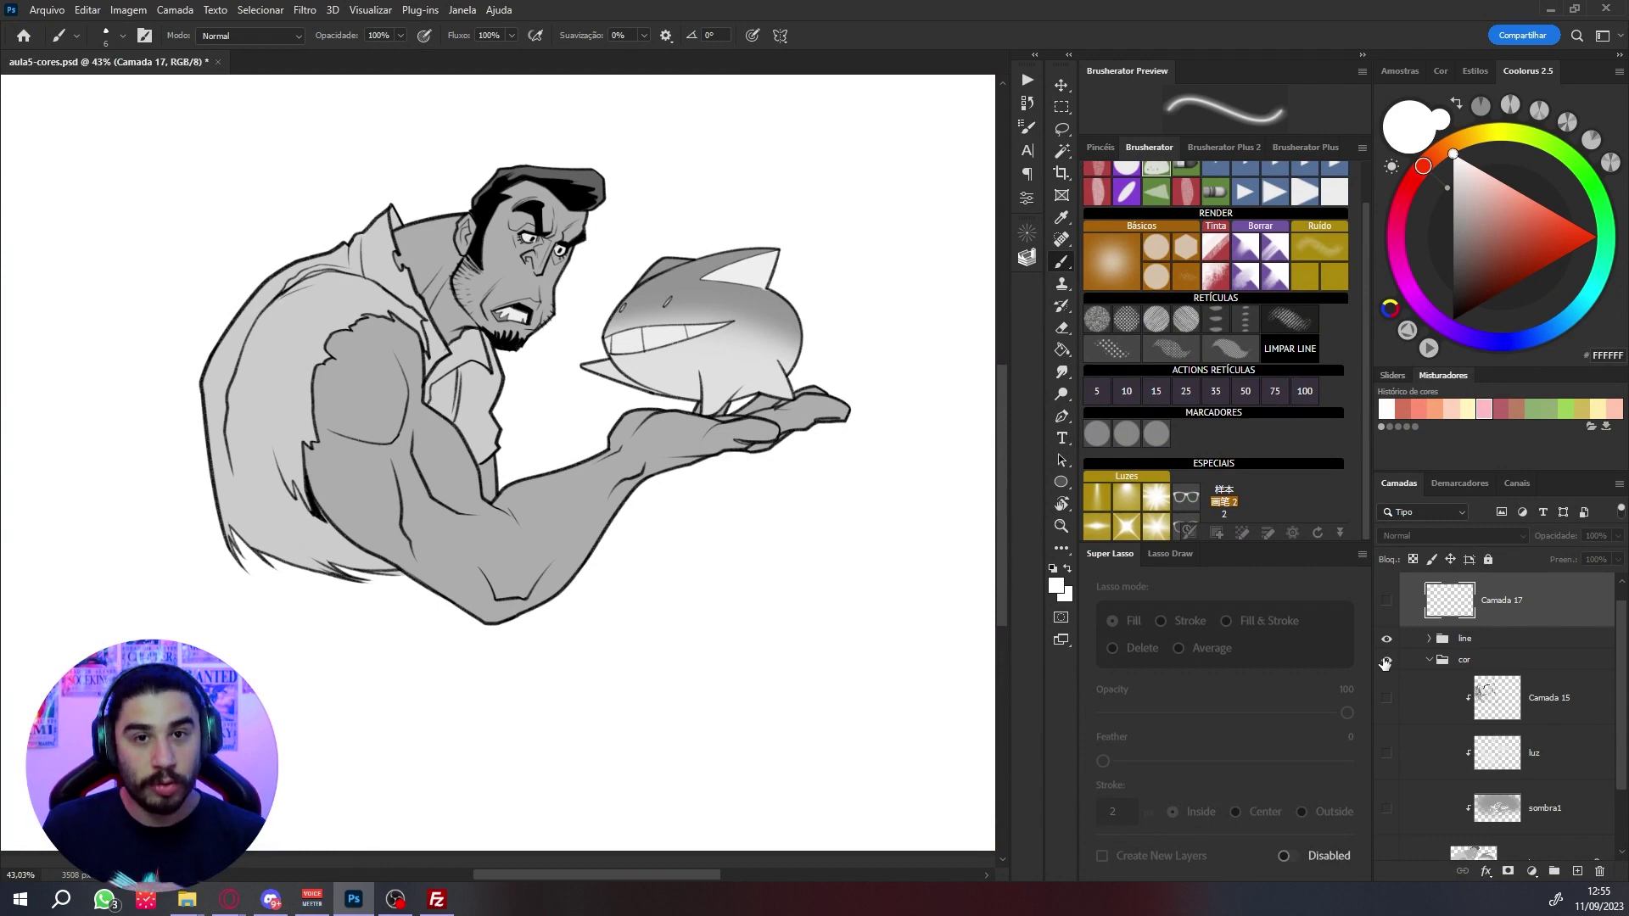
{"action": "left_click", "coordinate": [1386, 808]}
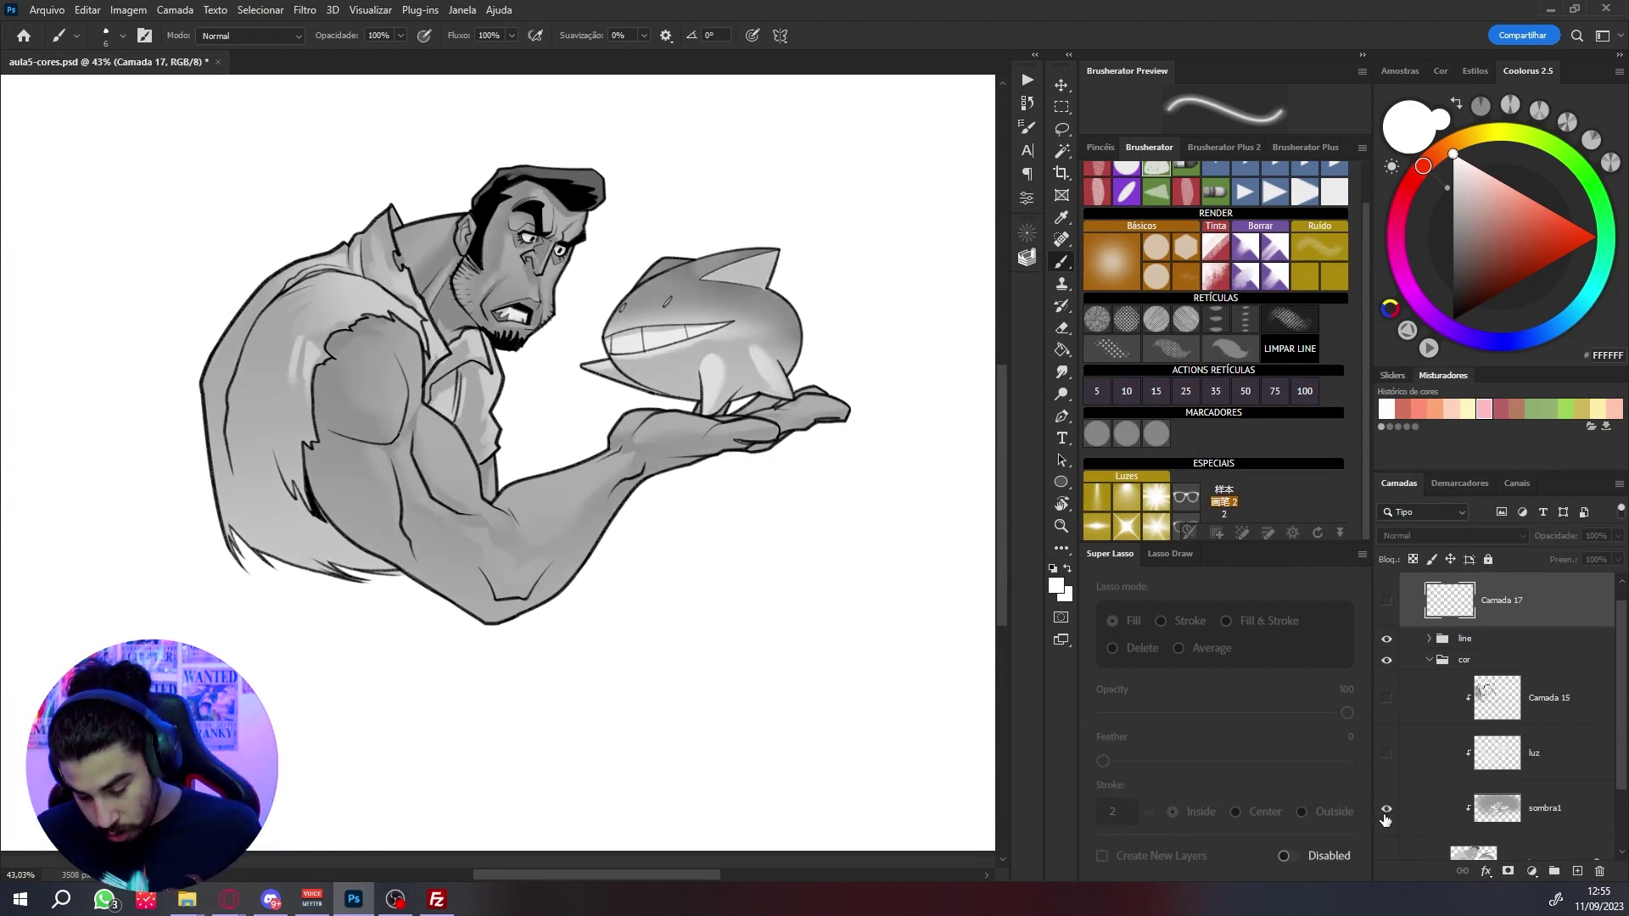
{"action": "left_click", "coordinate": [1386, 753]}
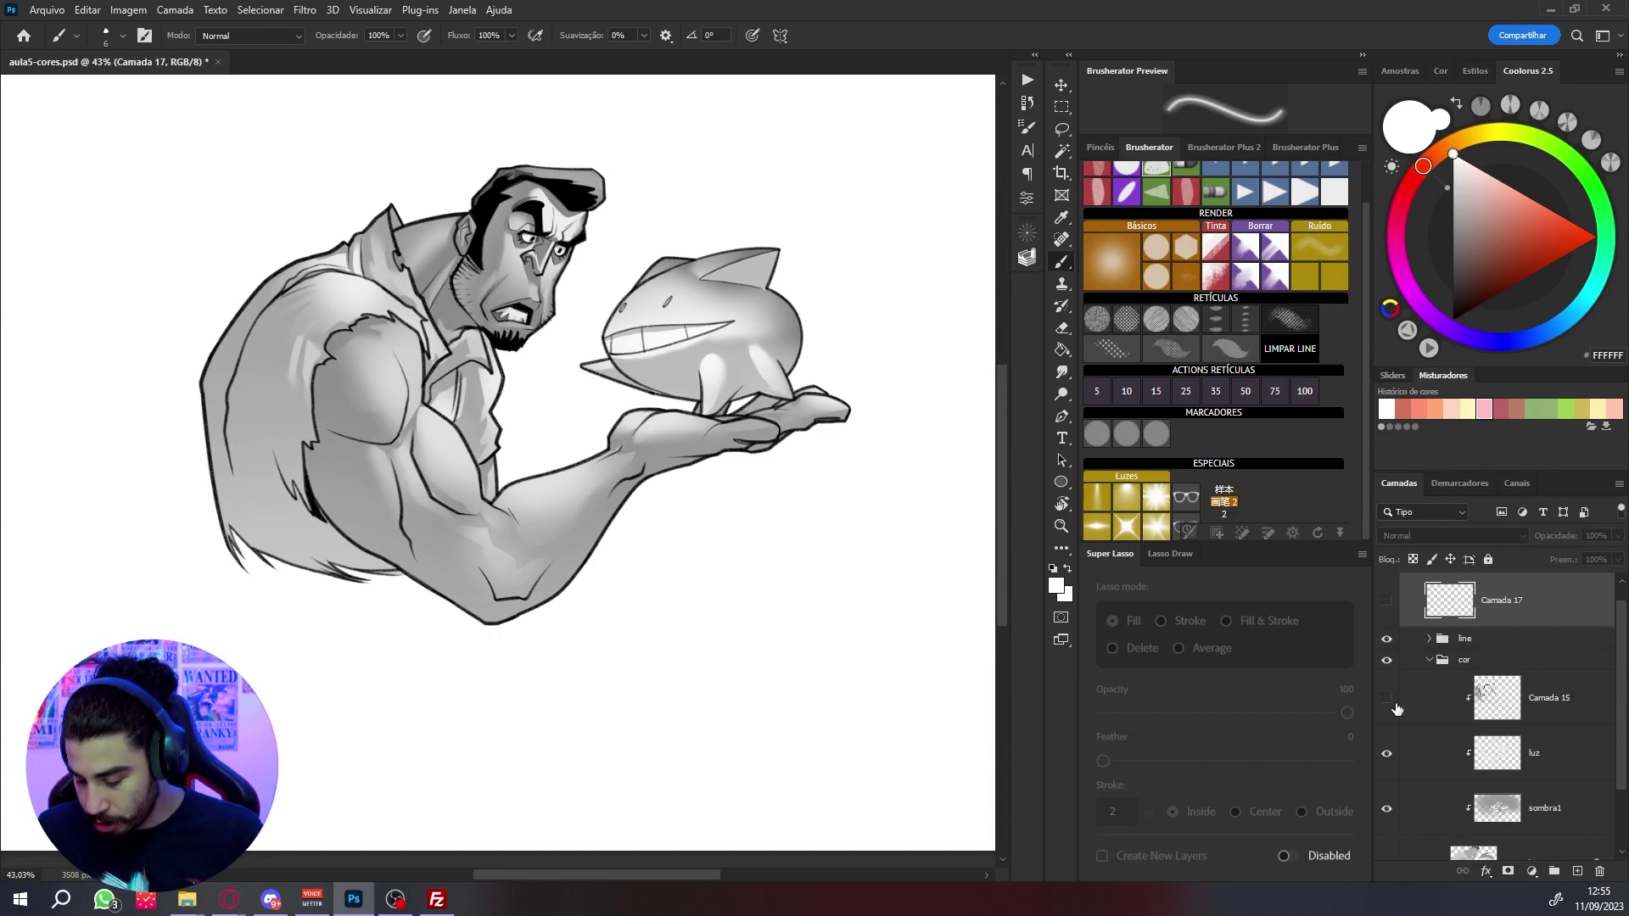
{"action": "scroll", "coordinate": [1411, 670], "scroll_direction": "up", "scroll_amount": 1}
{"action": "left_click", "coordinate": [1386, 622]}
{"action": "scroll", "coordinate": [576, 252], "scroll_direction": "up", "scroll_amount": 5}
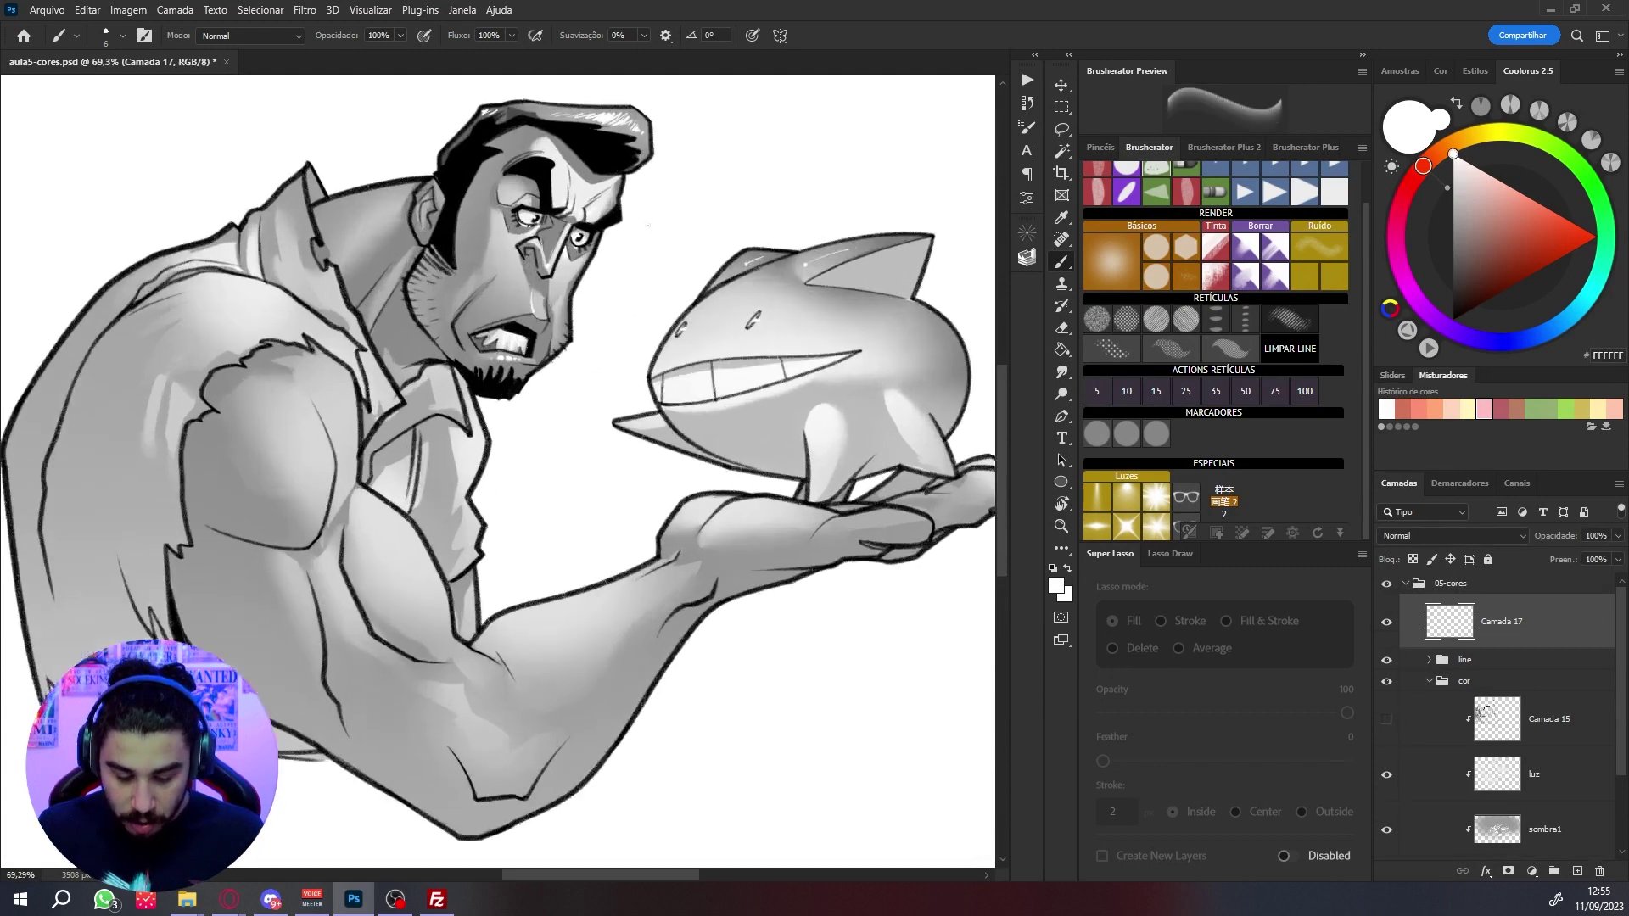
{"action": "scroll", "coordinate": [619, 241], "scroll_direction": "down", "scroll_amount": 4}
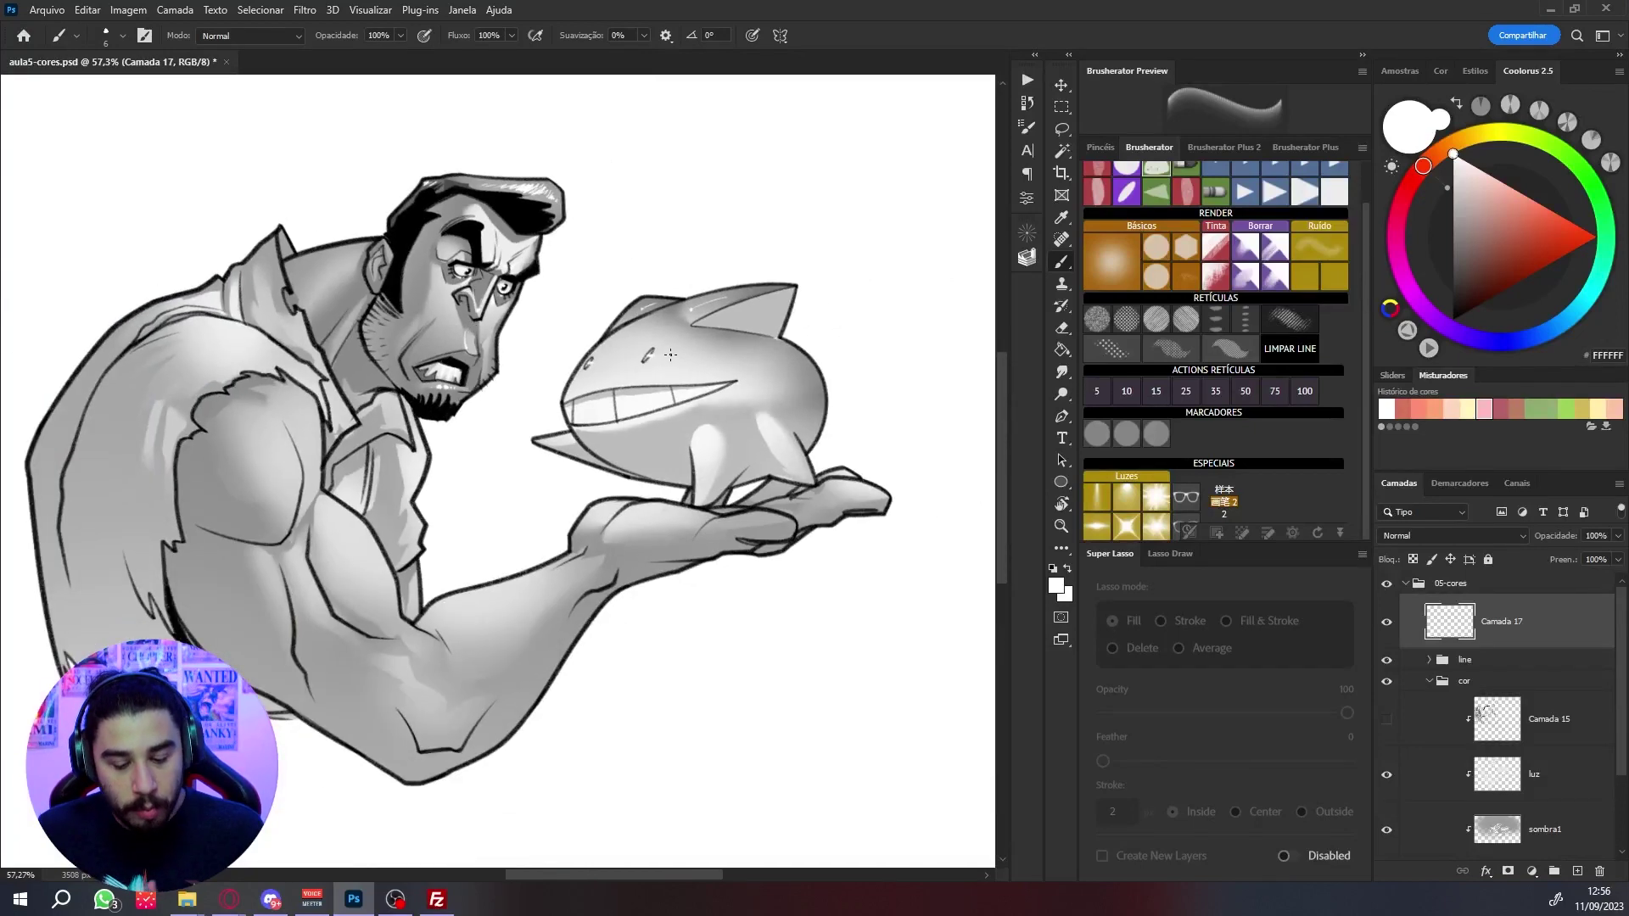
{"action": "scroll", "coordinate": [670, 355], "scroll_direction": "down", "scroll_amount": 1}
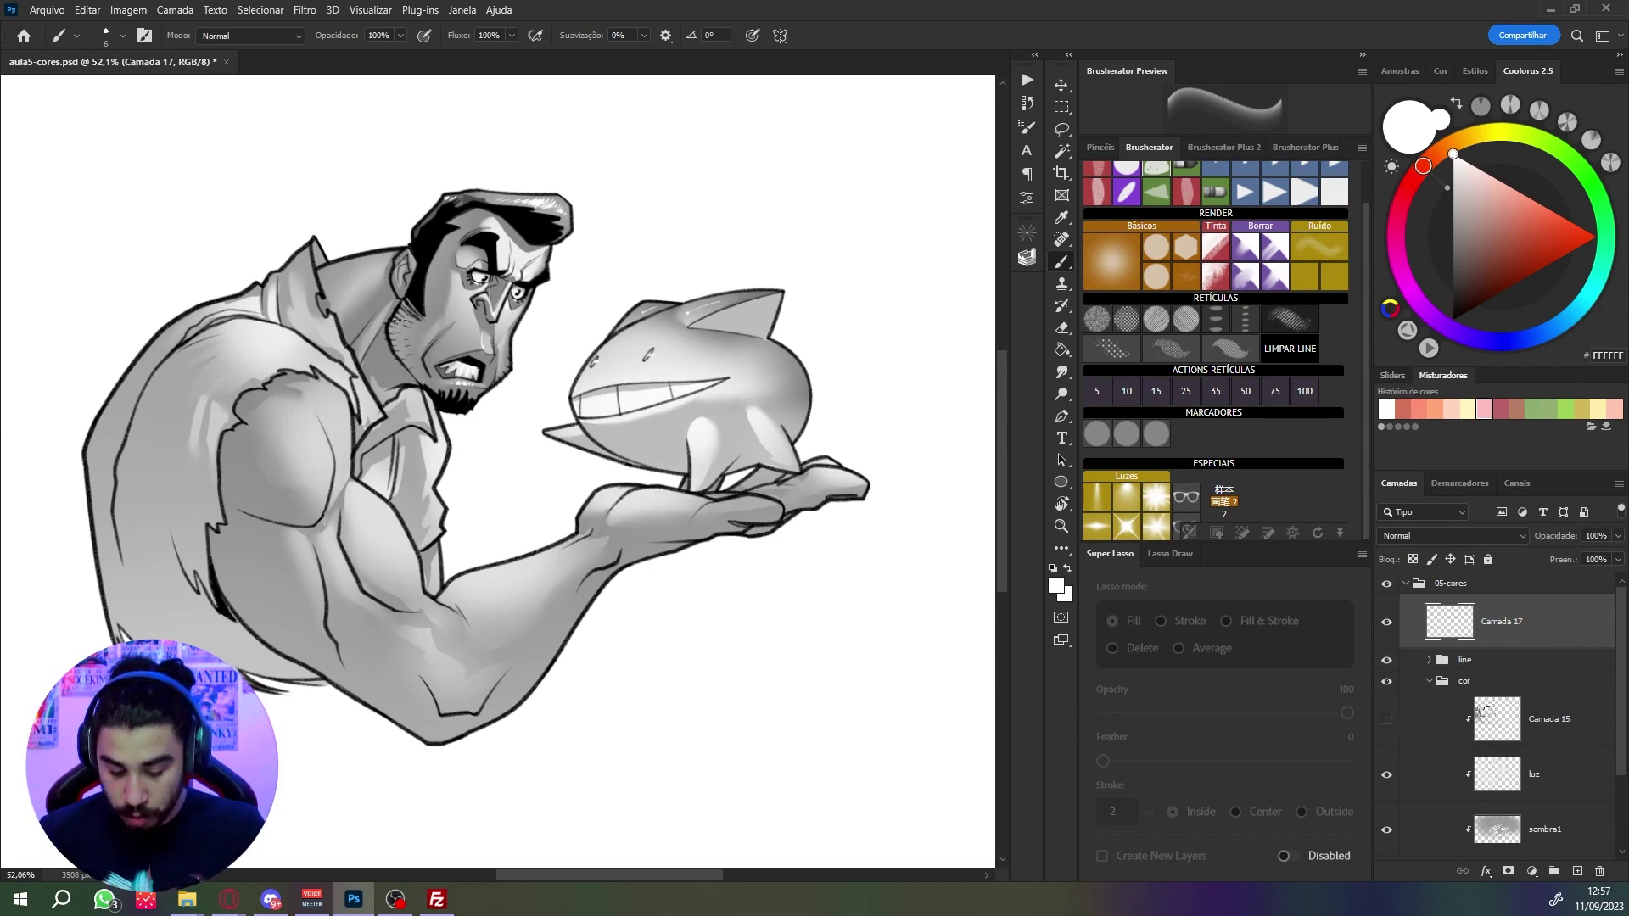
Step: Show the Camada 15 hatching layer and add a new clipped layer directly above it
{"action": "left_click", "coordinate": [1543, 721]}
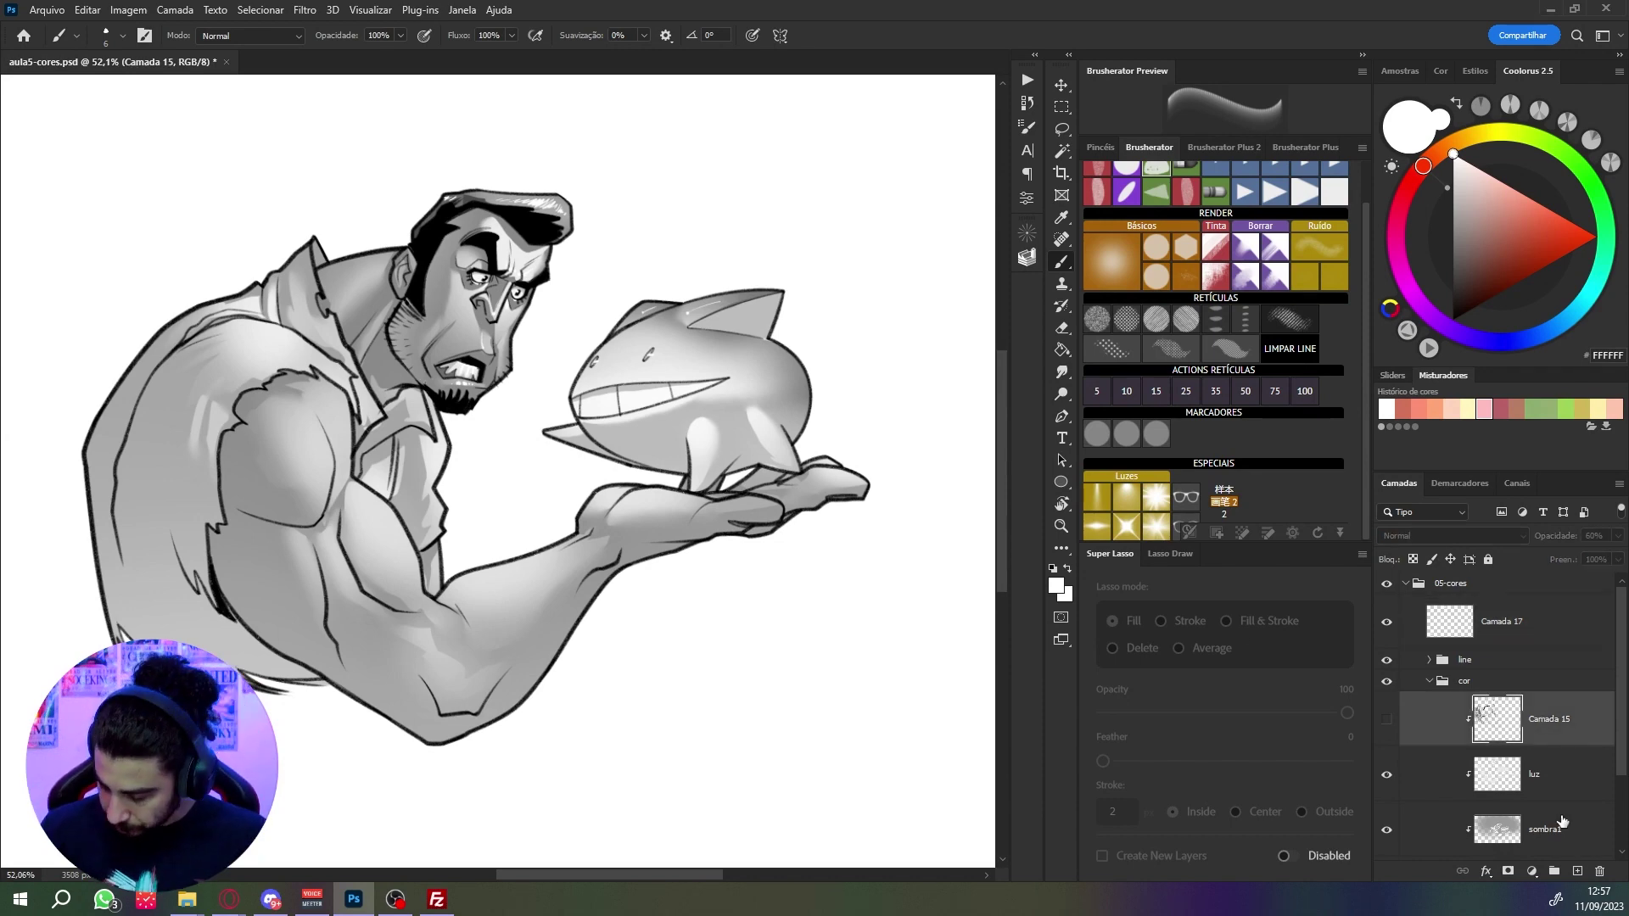
{"action": "left_click", "coordinate": [1388, 721]}
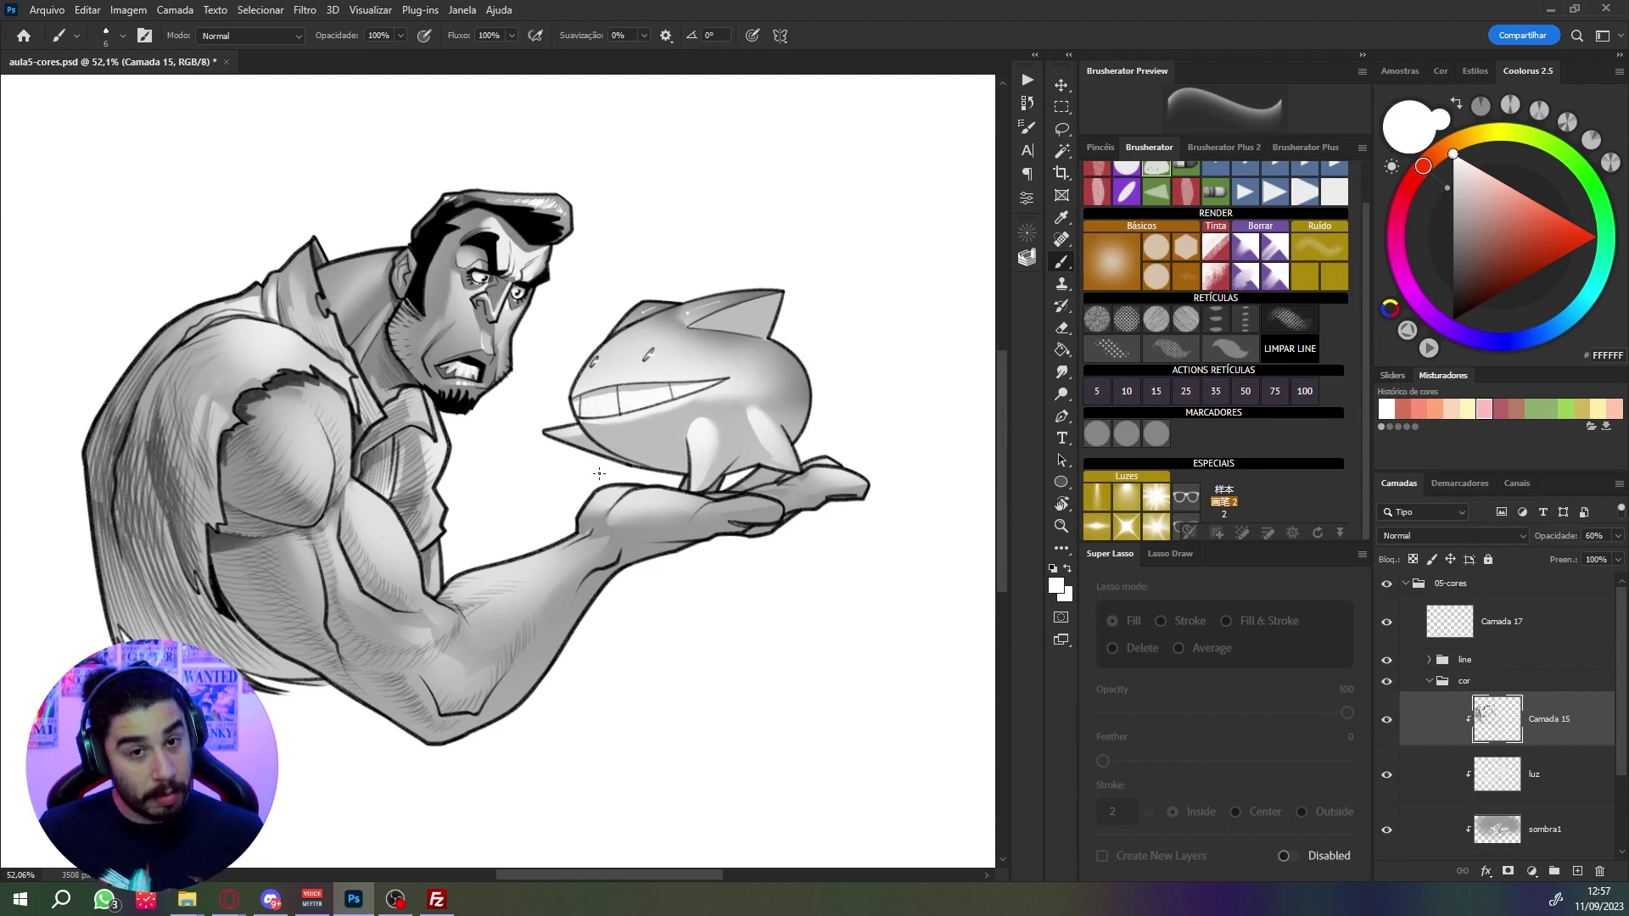
{"action": "scroll", "coordinate": [599, 473], "scroll_direction": "up", "scroll_amount": 3}
{"action": "scroll", "coordinate": [589, 460], "scroll_direction": "down", "scroll_amount": 2}
{"action": "scroll", "coordinate": [545, 453], "scroll_direction": "up", "scroll_amount": 4}
{"action": "scroll", "coordinate": [545, 453], "scroll_direction": "down", "scroll_amount": 4}
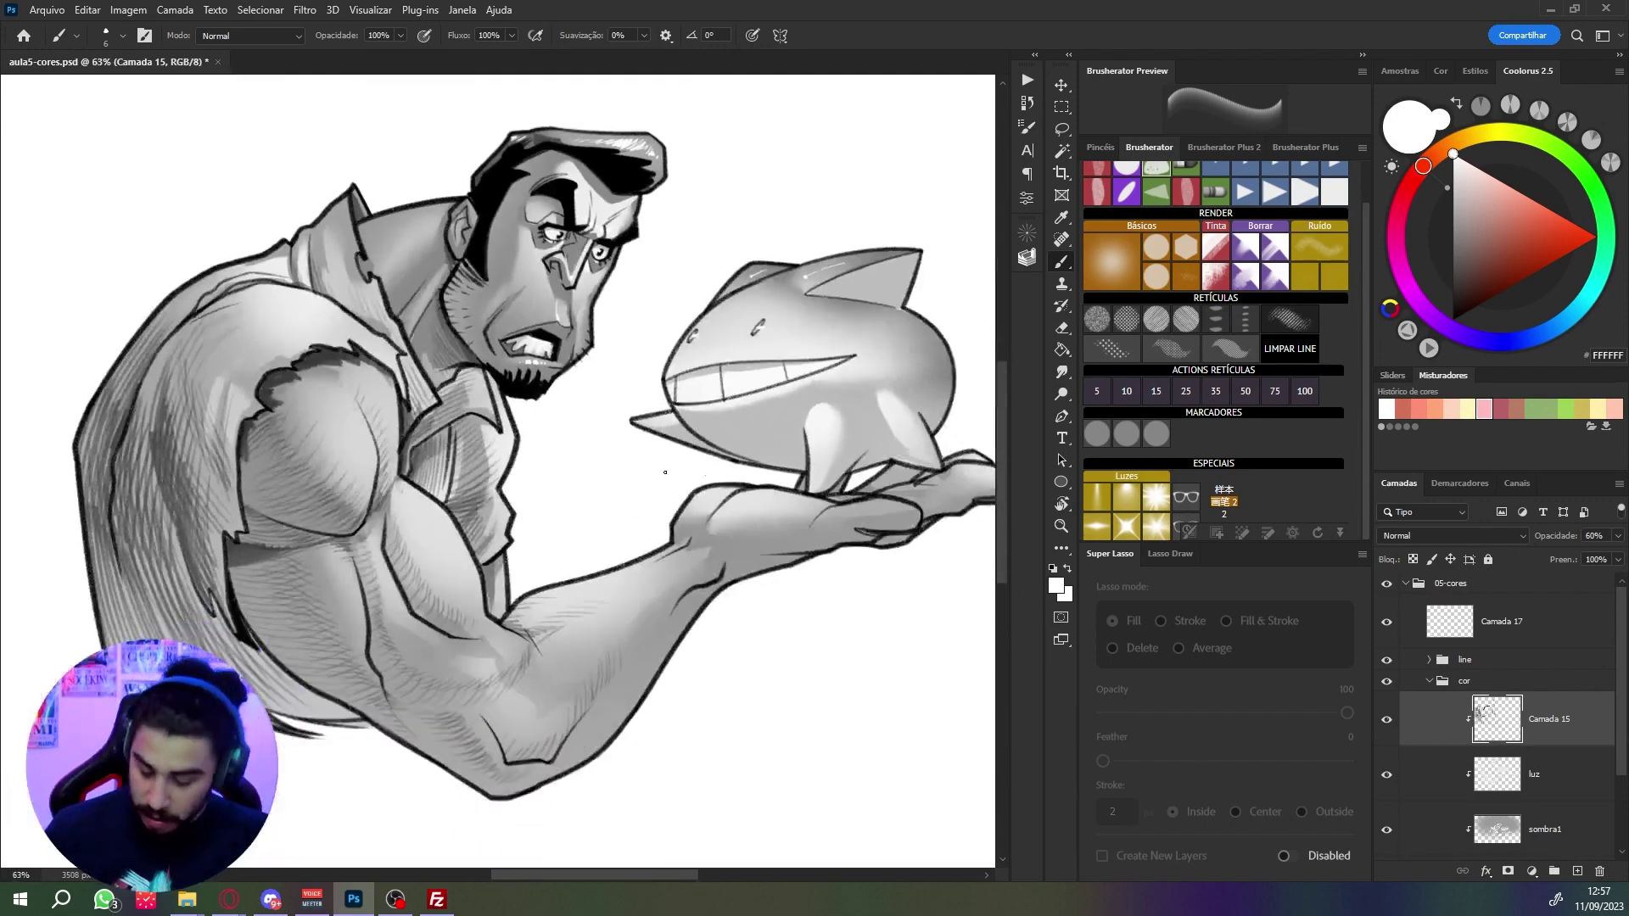
{"action": "scroll", "coordinate": [665, 473], "scroll_direction": "down", "scroll_amount": 3}
{"action": "scroll", "coordinate": [632, 458], "scroll_direction": "up", "scroll_amount": 2}
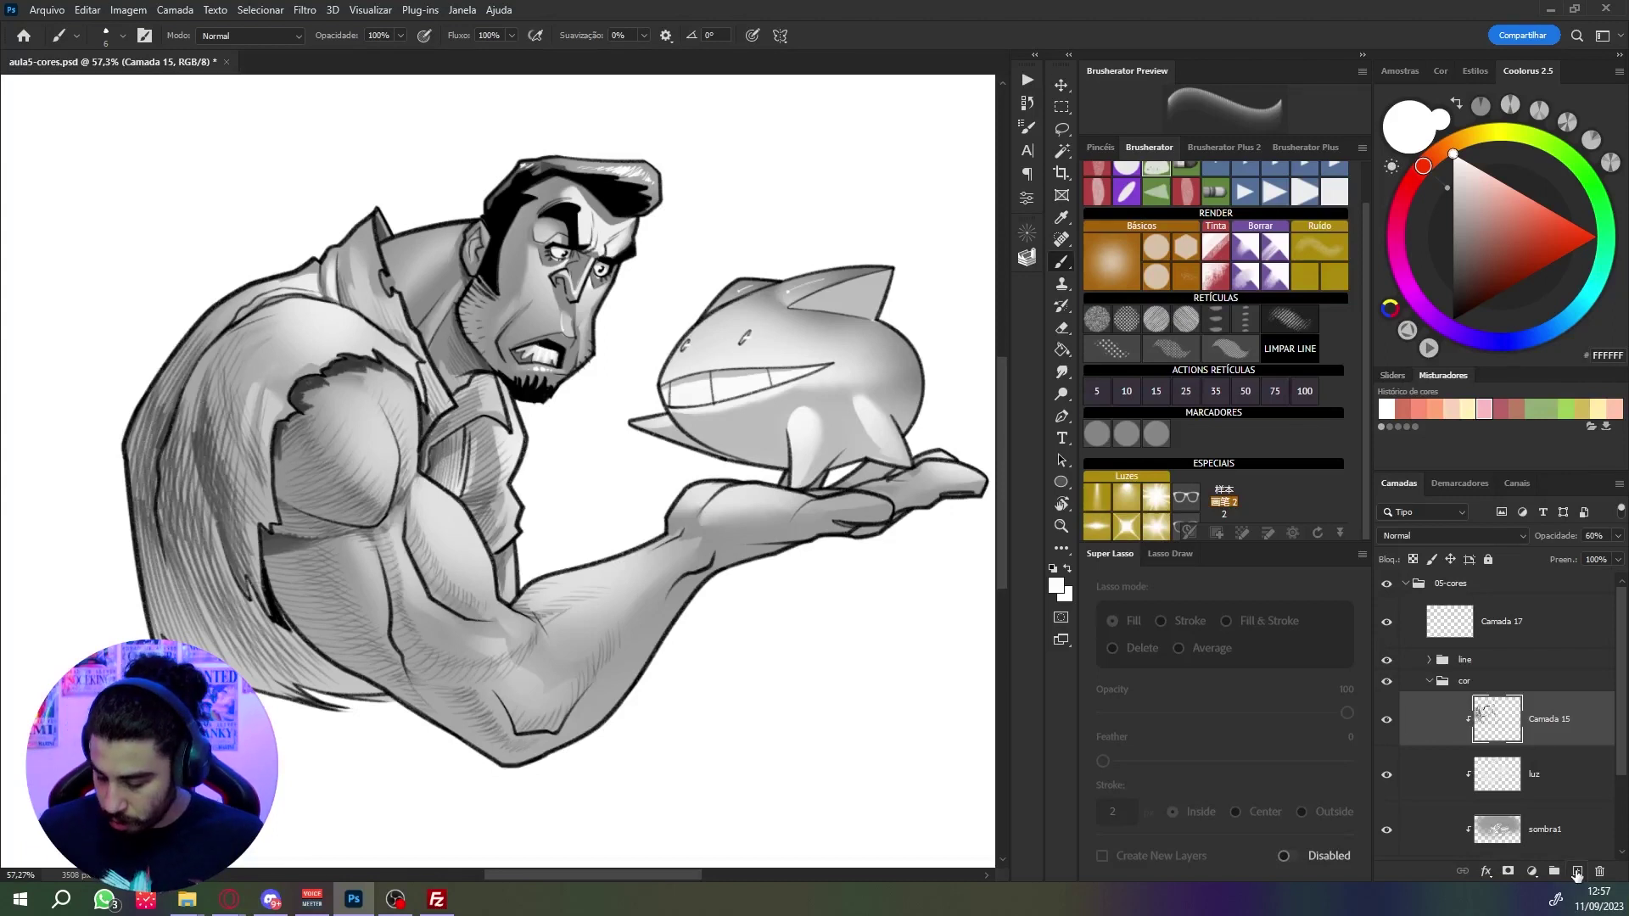
{"action": "left_click", "coordinate": [1576, 873]}
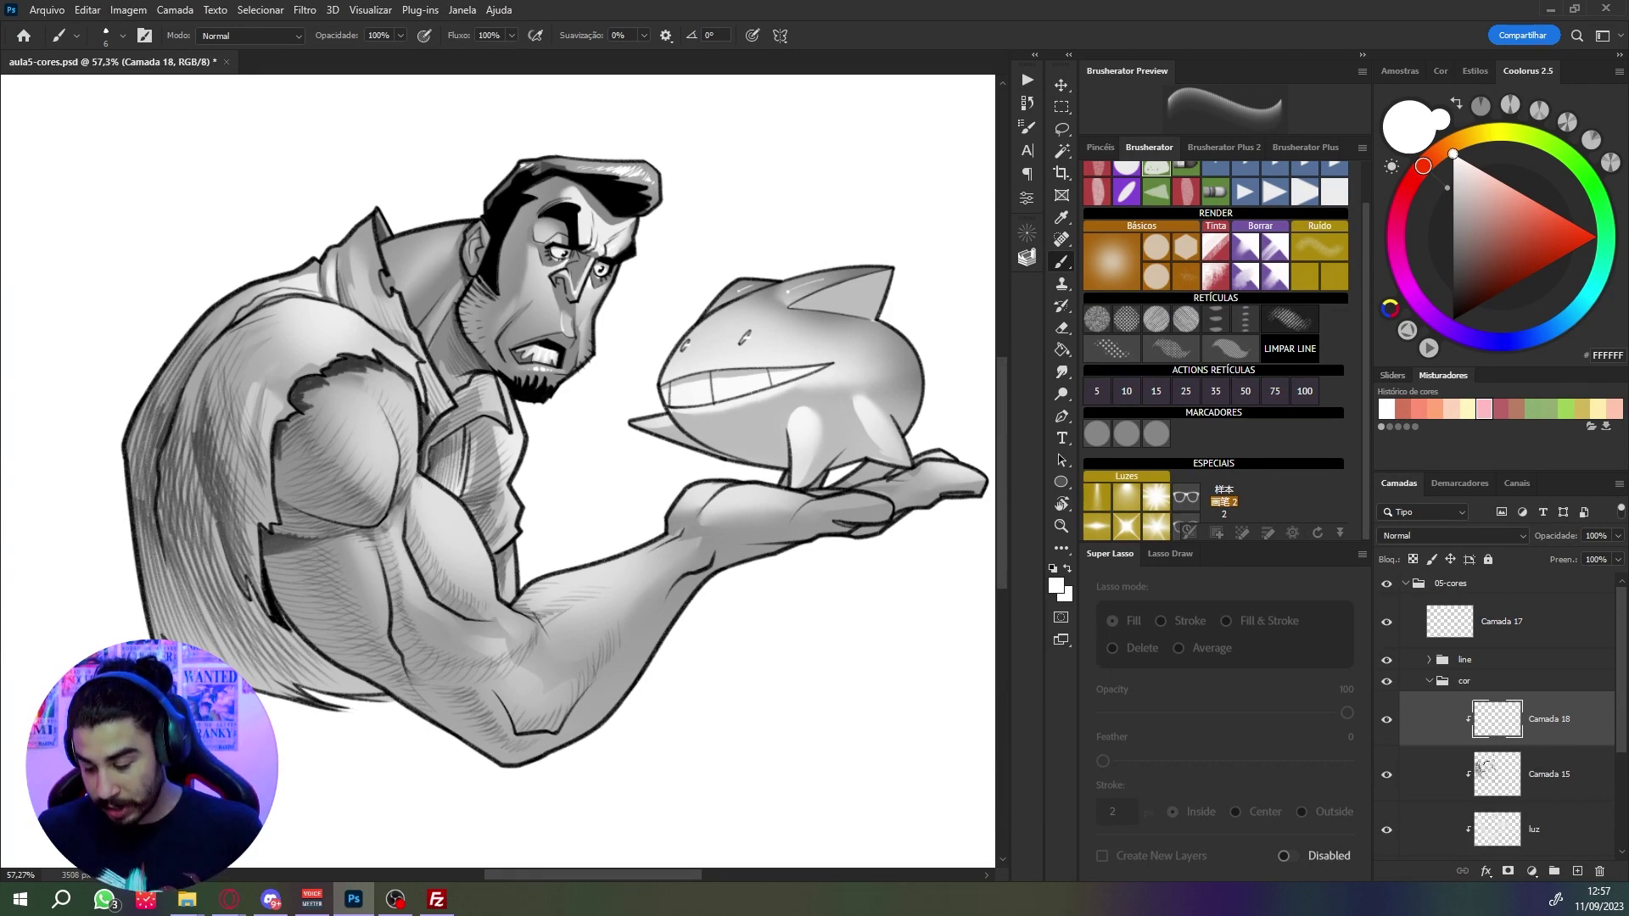
Step: Set the sombra1 layer's opacity to 42%
{"action": "scroll", "coordinate": [1580, 732], "scroll_direction": "down", "scroll_amount": 1}
{"action": "left_click", "coordinate": [1578, 801]}
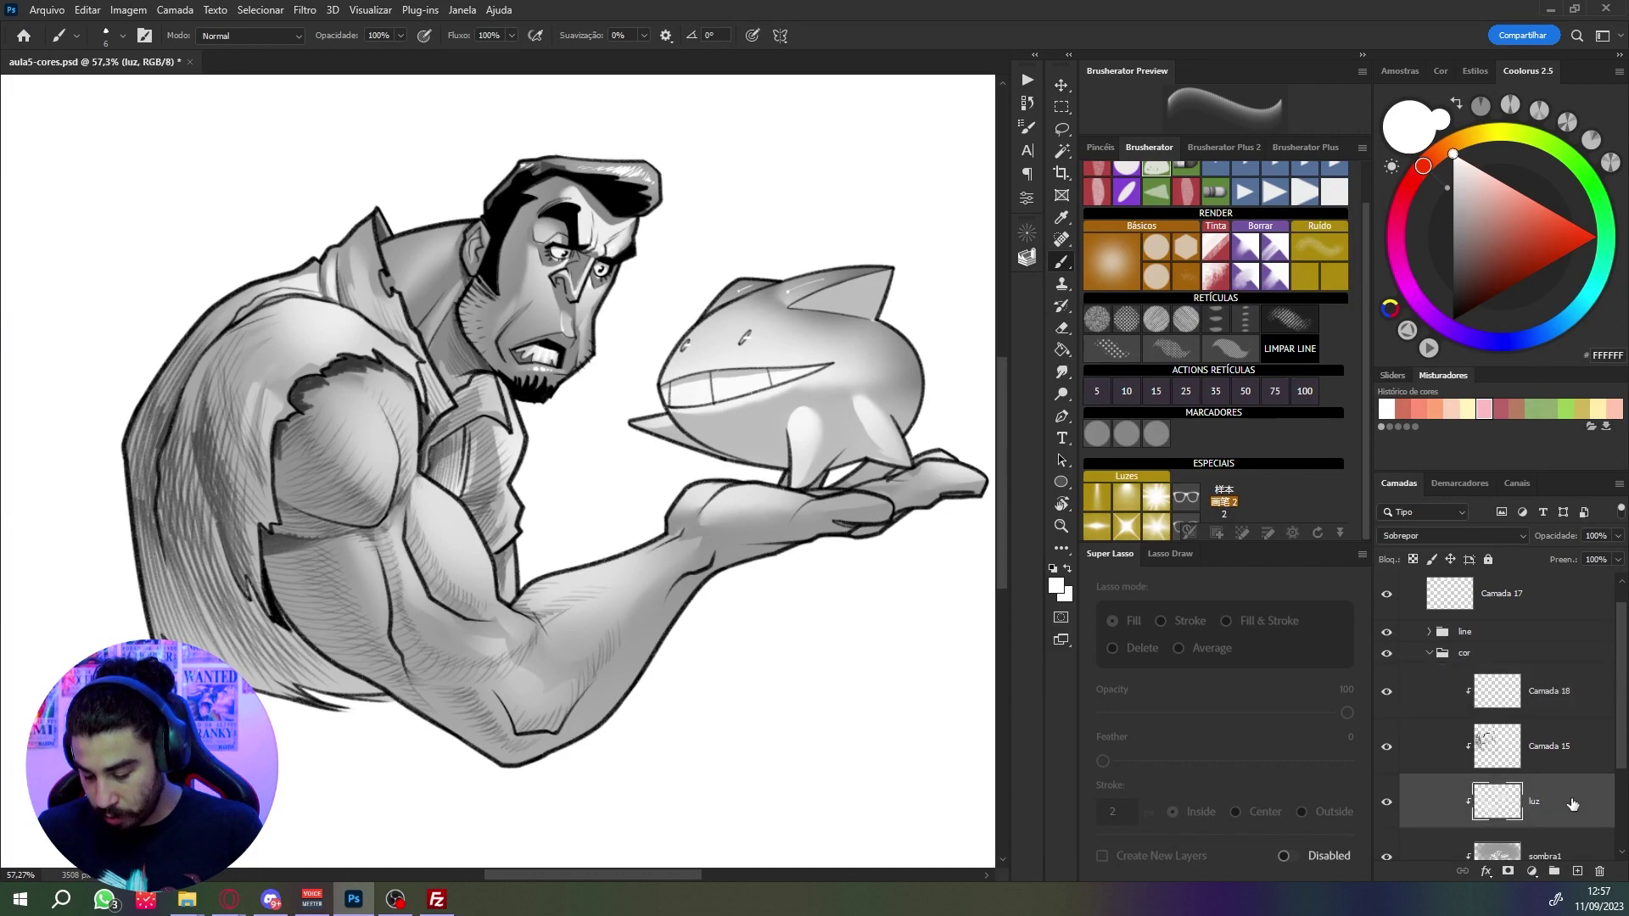
{"action": "scroll", "coordinate": [1570, 802], "scroll_direction": "down", "scroll_amount": 2}
{"action": "left_click", "coordinate": [1546, 810]}
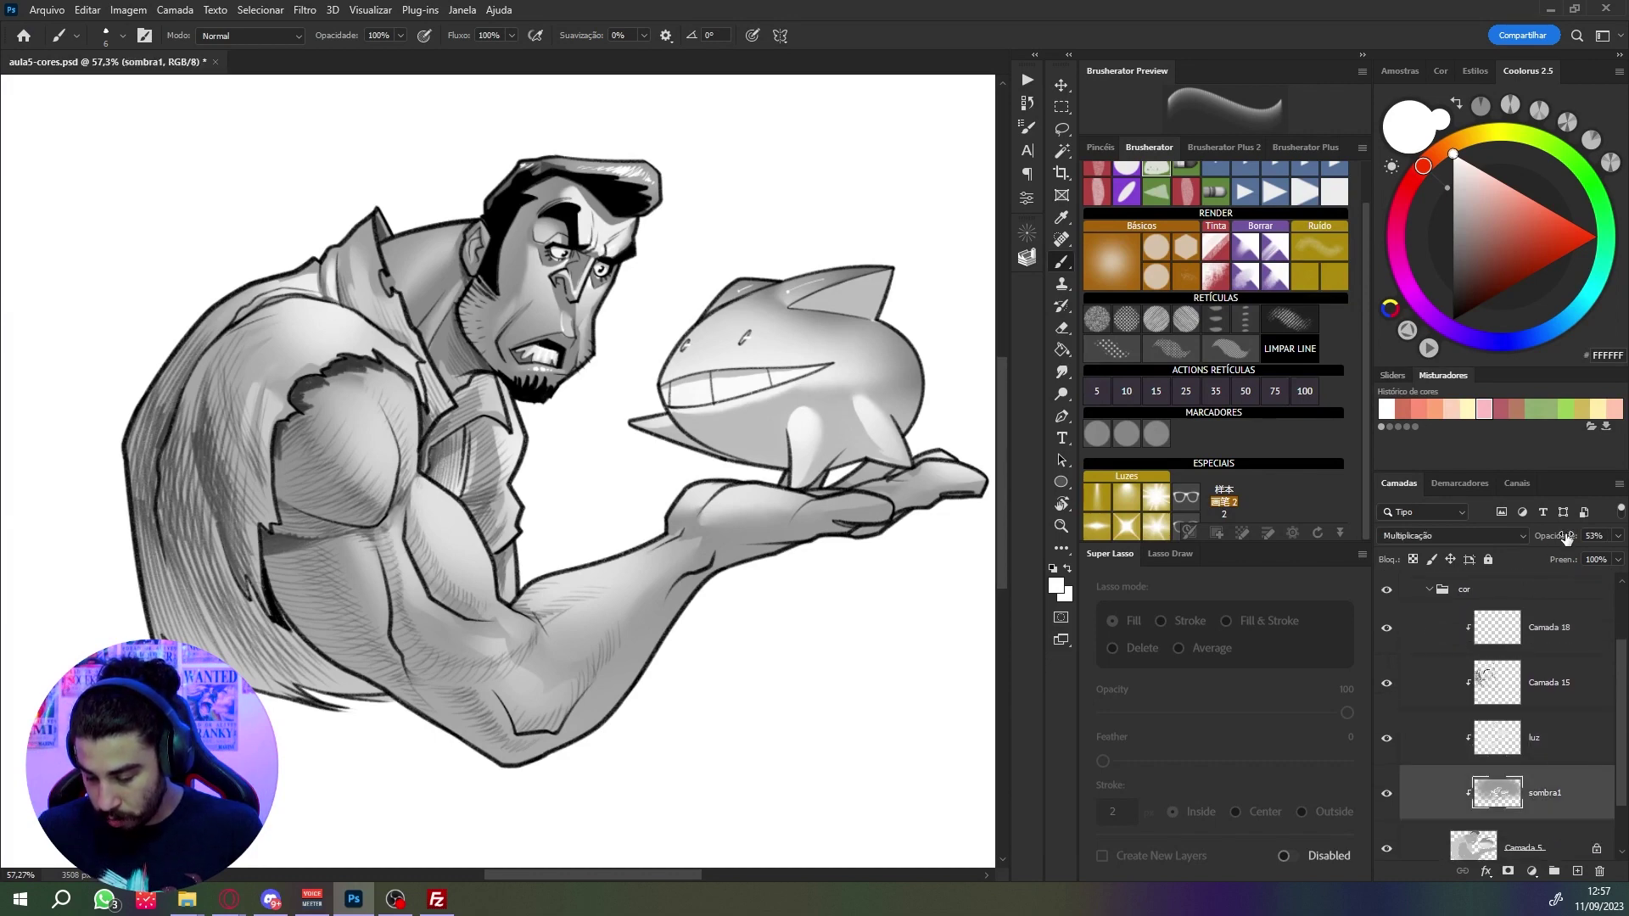
{"action": "left_click_drag", "start_coordinate": [1567, 537], "coordinate": [1547, 539]}
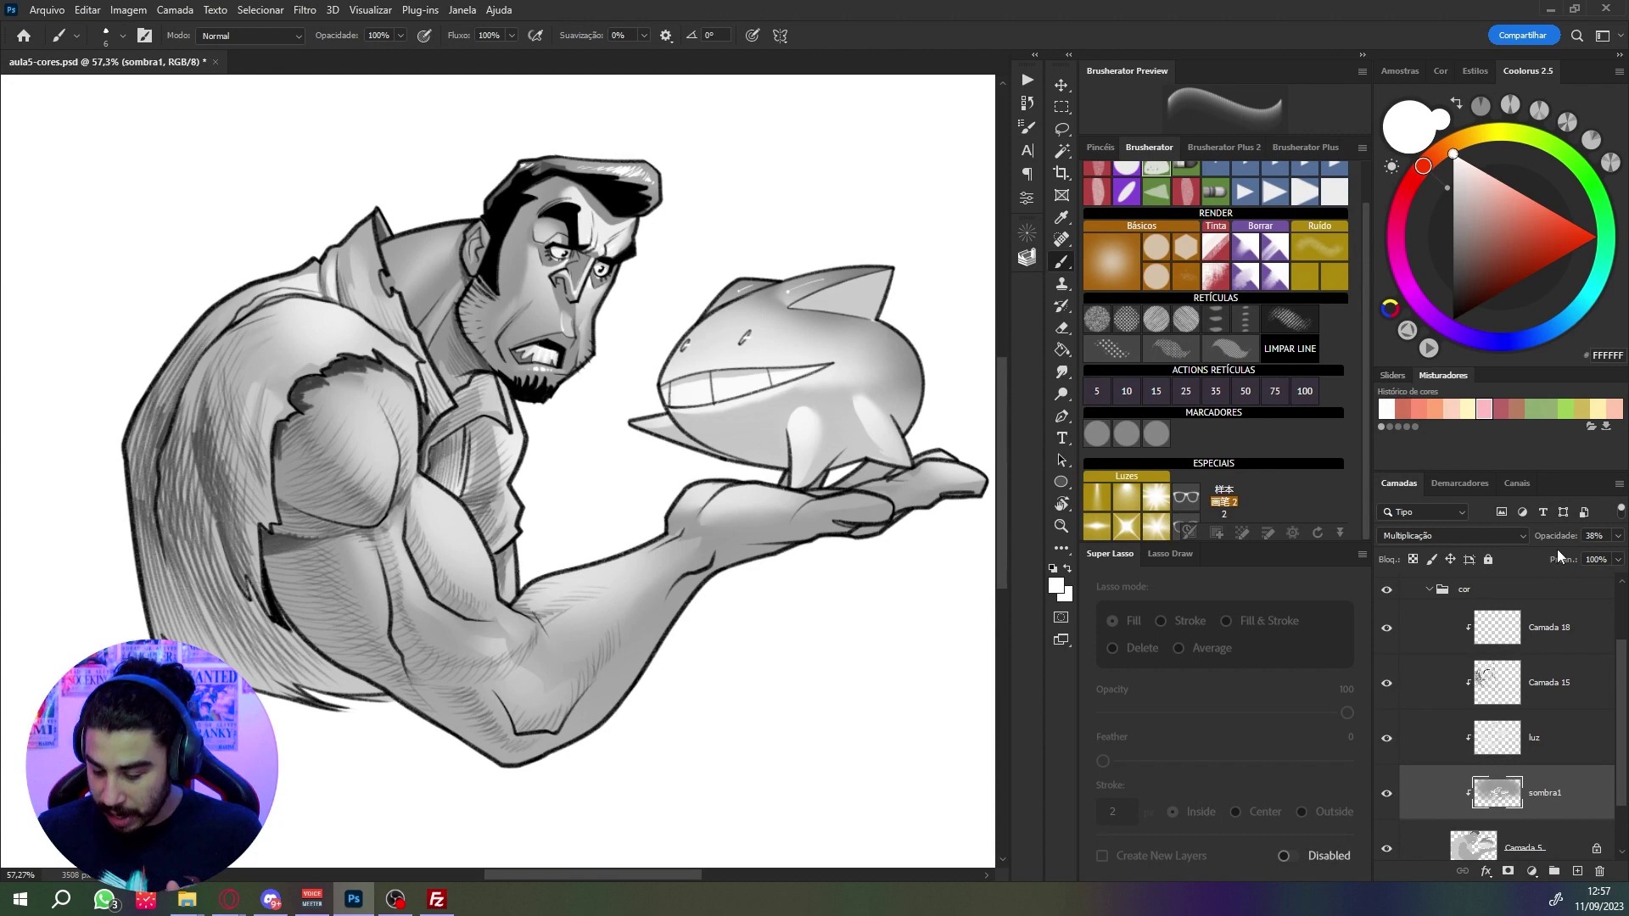
{"action": "left_click_drag", "start_coordinate": [1561, 538], "coordinate": [1145, 549]}
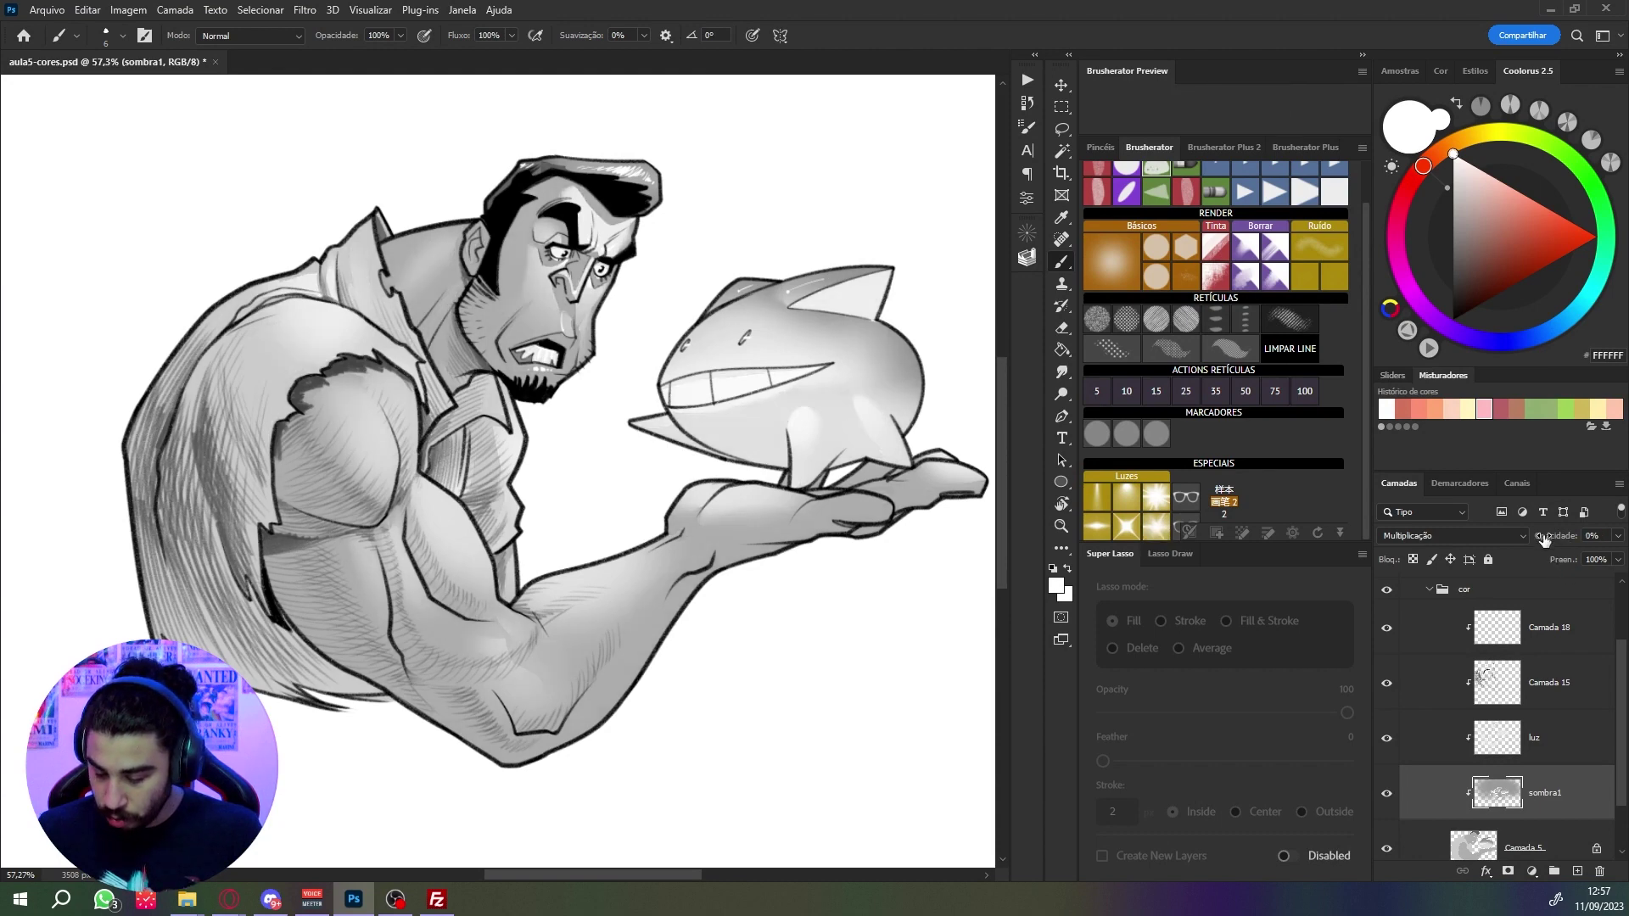
{"action": "left_click_drag", "start_coordinate": [1542, 538], "coordinate": [1628, 538]}
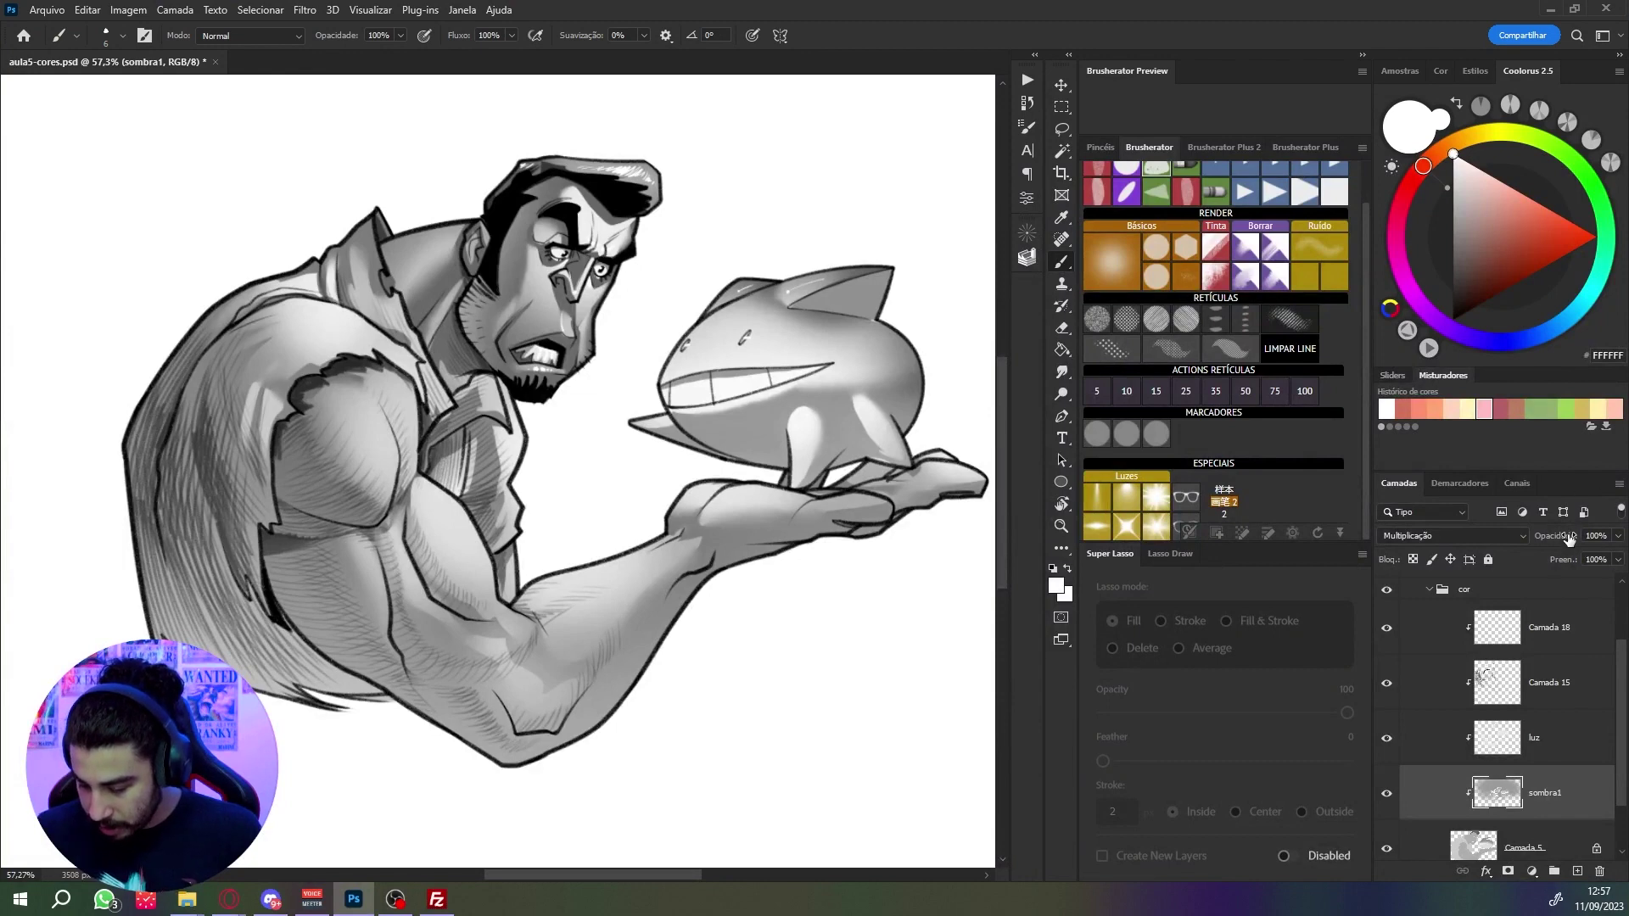
{"action": "left_click_drag", "start_coordinate": [1569, 538], "coordinate": [1519, 540]}
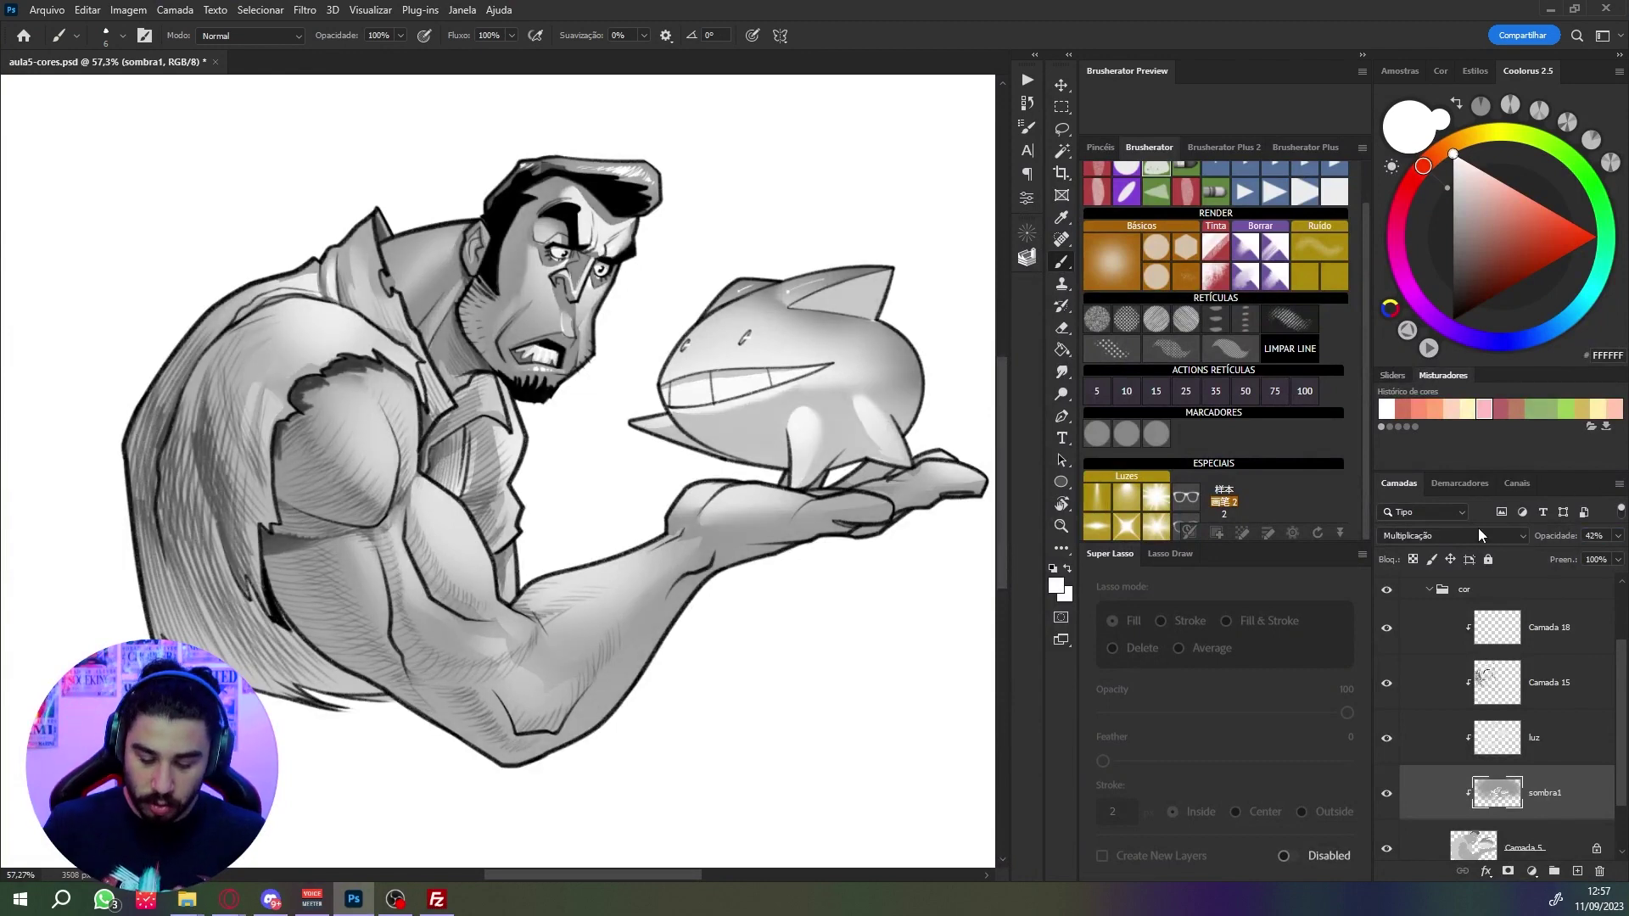
Step: Set the blend mode of the new empty layer, Camada 18, to Cor
{"action": "scroll", "coordinate": [666, 312], "scroll_direction": "up", "scroll_amount": 1}
{"action": "scroll", "coordinate": [1469, 633], "scroll_direction": "up", "scroll_amount": 1}
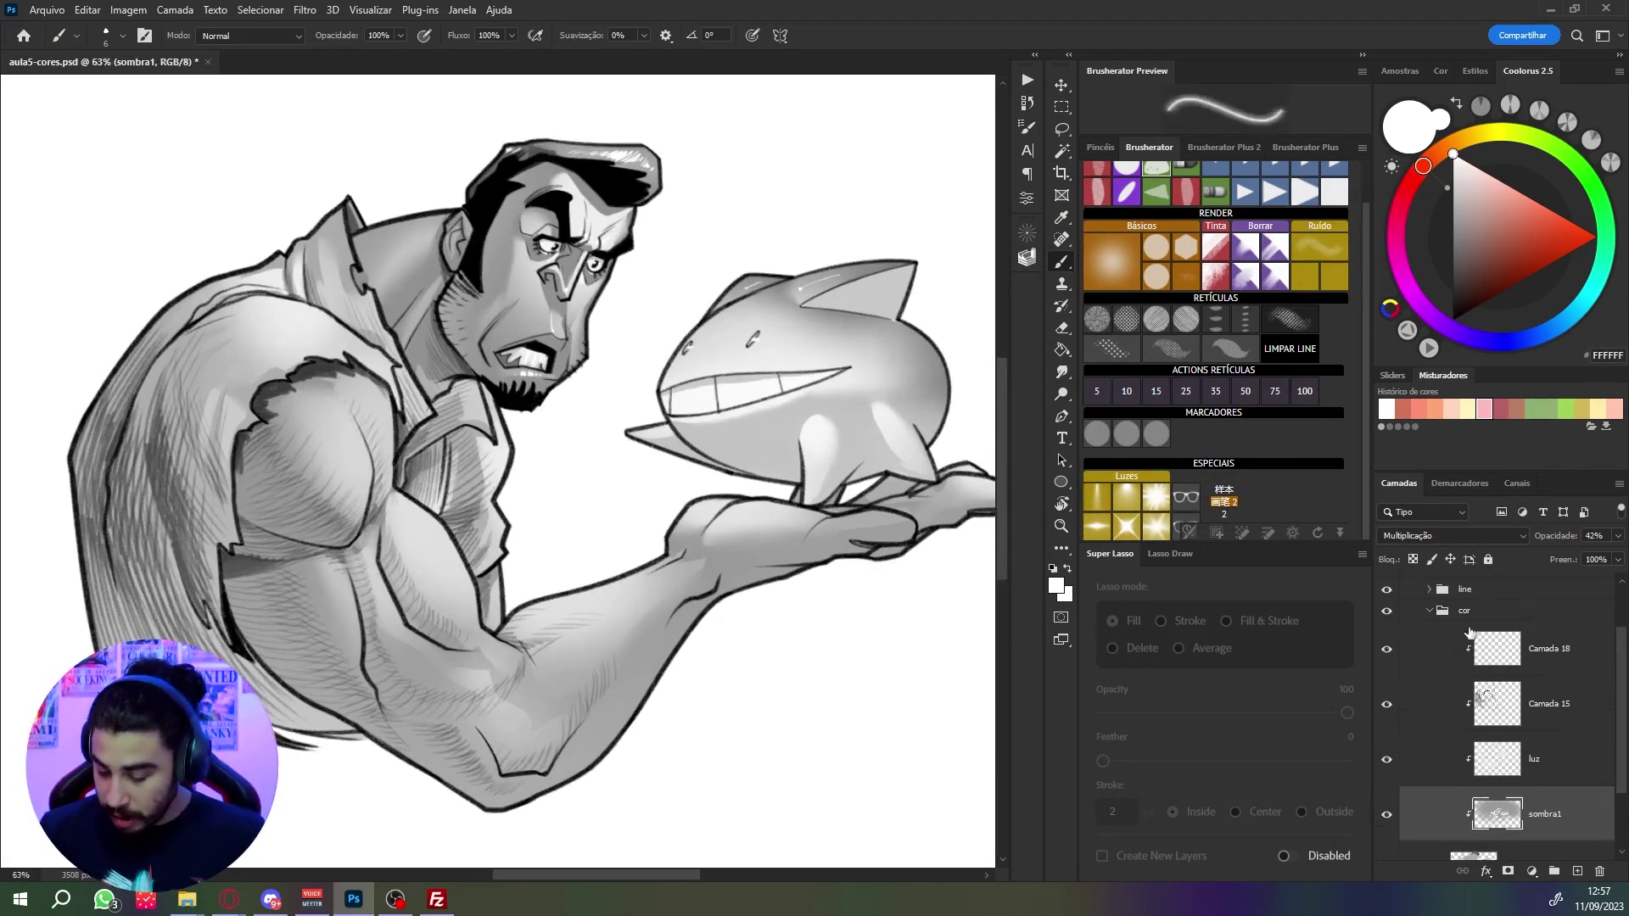
{"action": "scroll", "coordinate": [1471, 633], "scroll_direction": "up", "scroll_amount": 1}
{"action": "left_click", "coordinate": [1473, 723]}
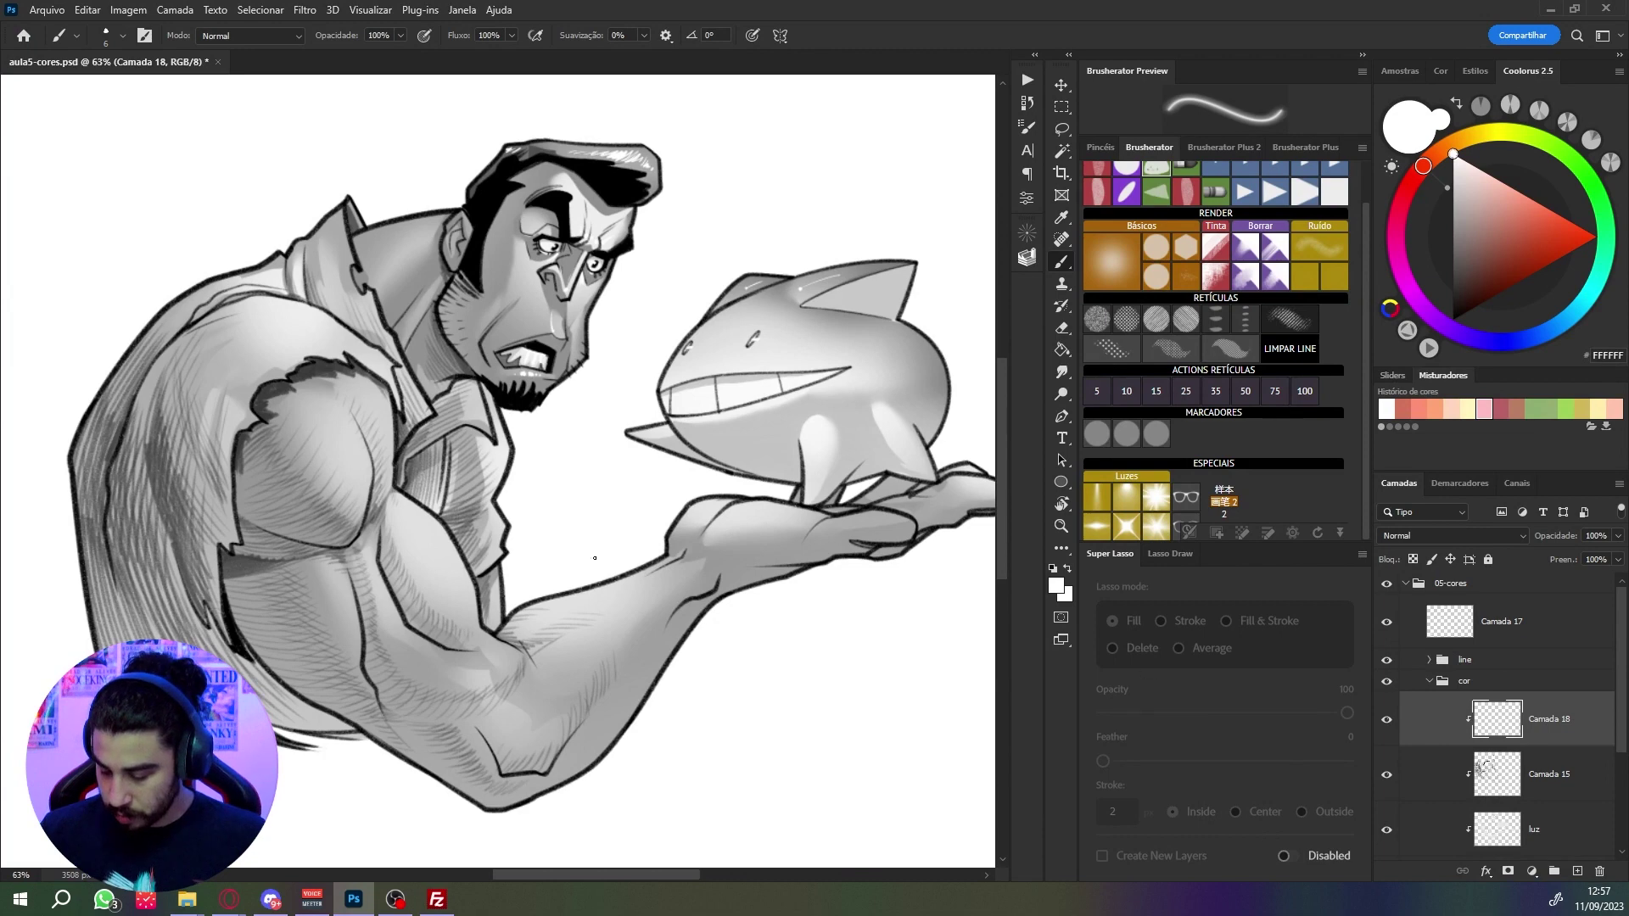
{"action": "scroll", "coordinate": [653, 490], "scroll_direction": "down", "scroll_amount": 3}
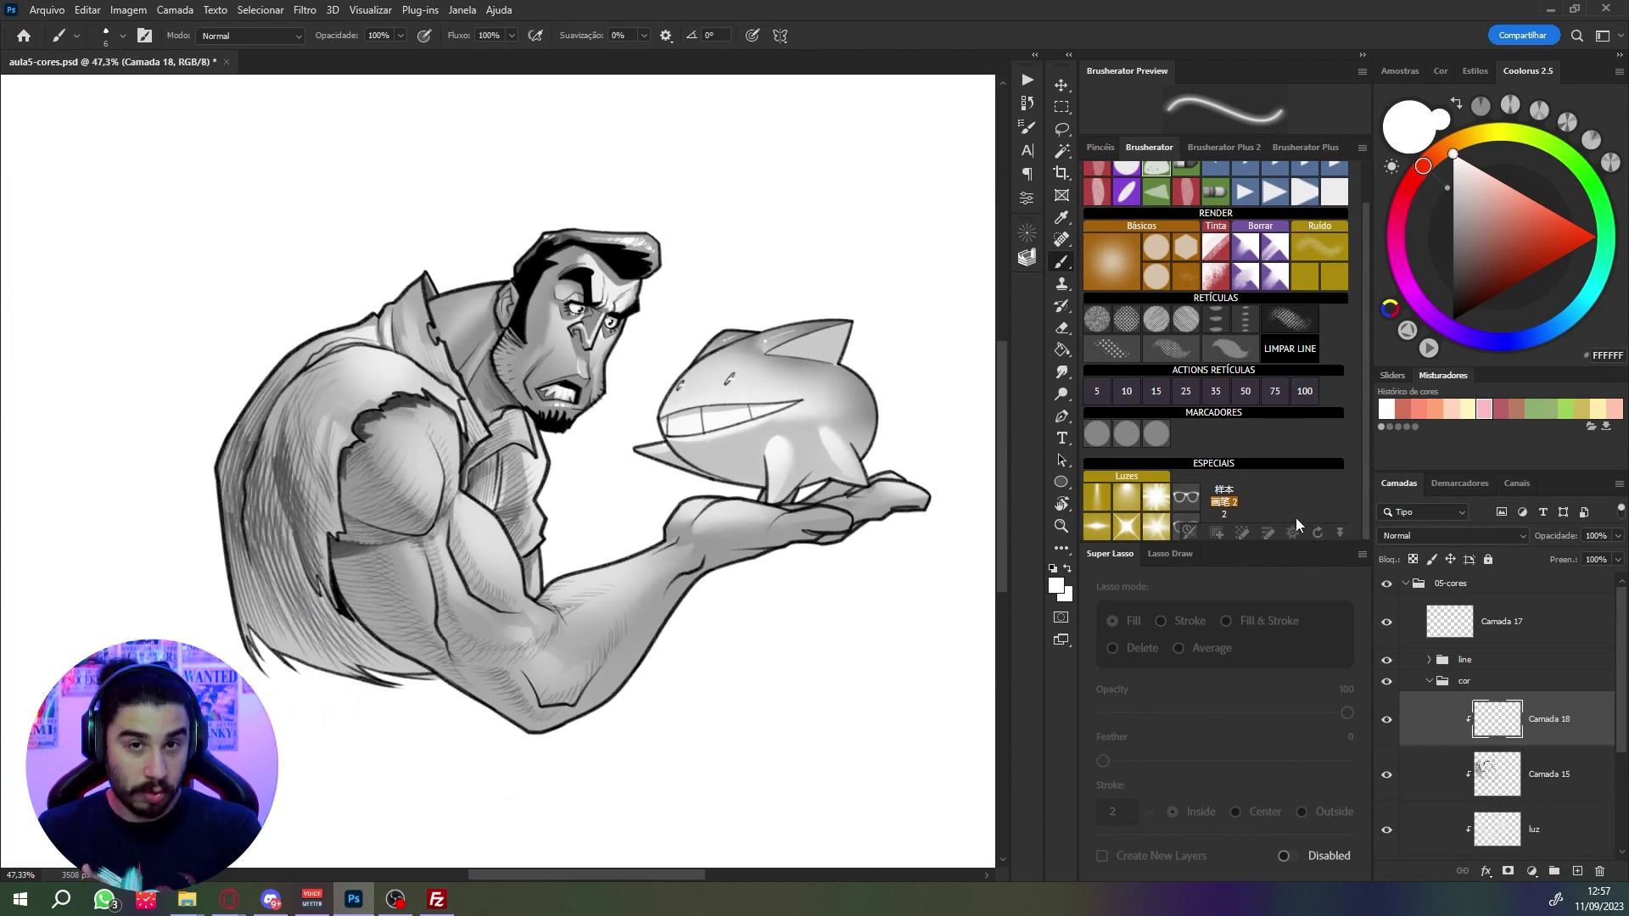
{"action": "scroll", "coordinate": [1531, 733], "scroll_direction": "down", "scroll_amount": 2}
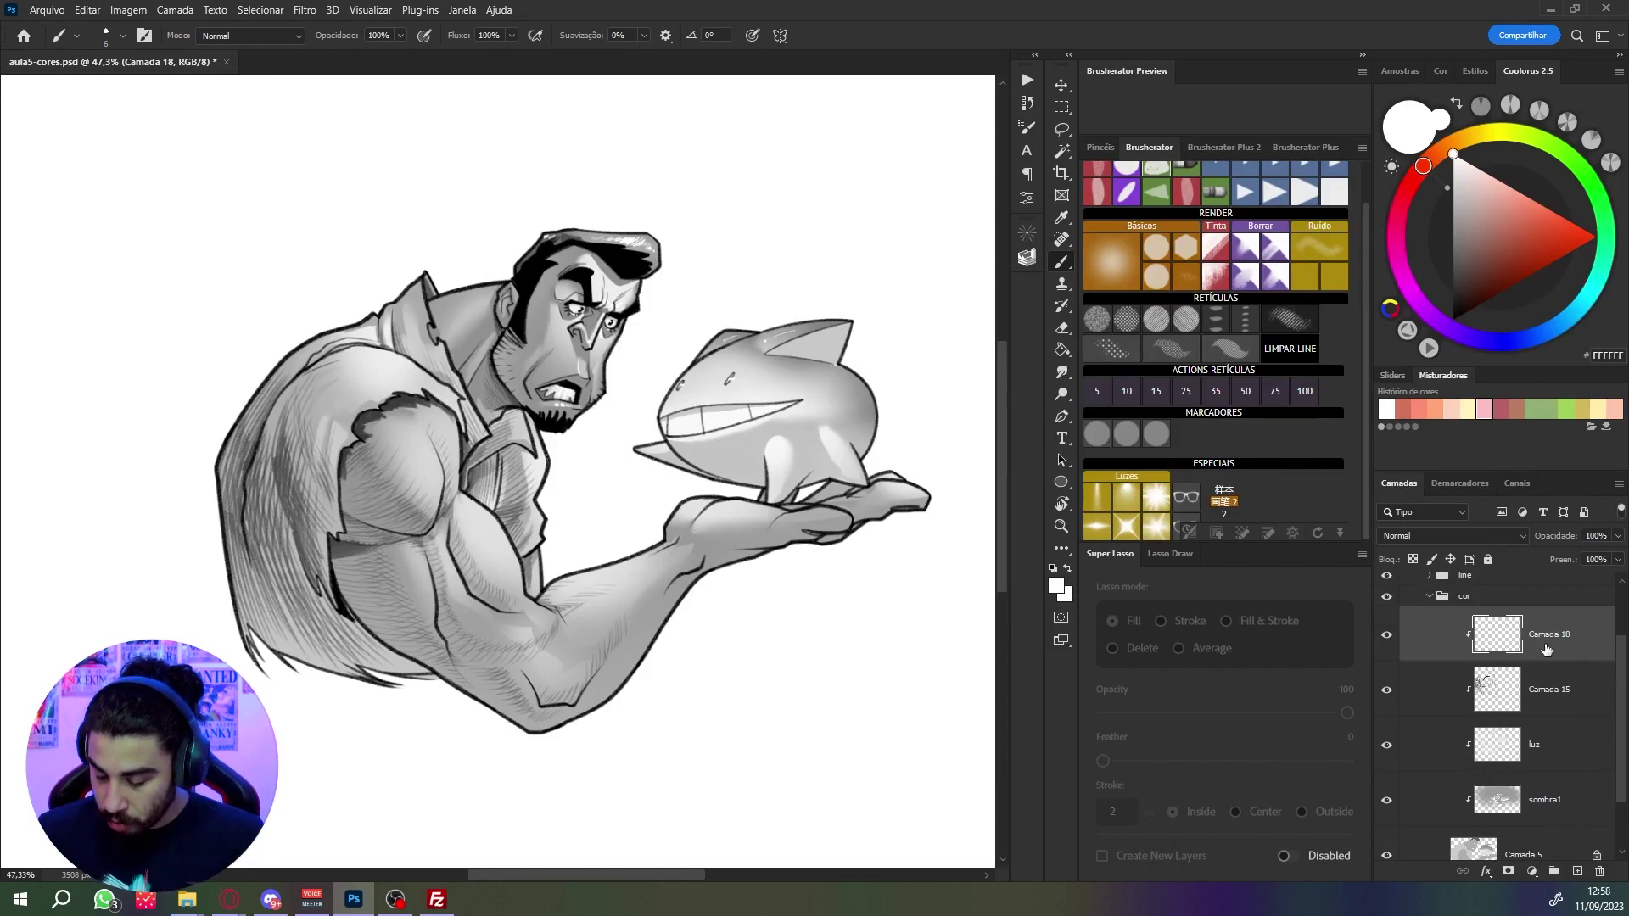
{"action": "left_click", "coordinate": [1504, 536]}
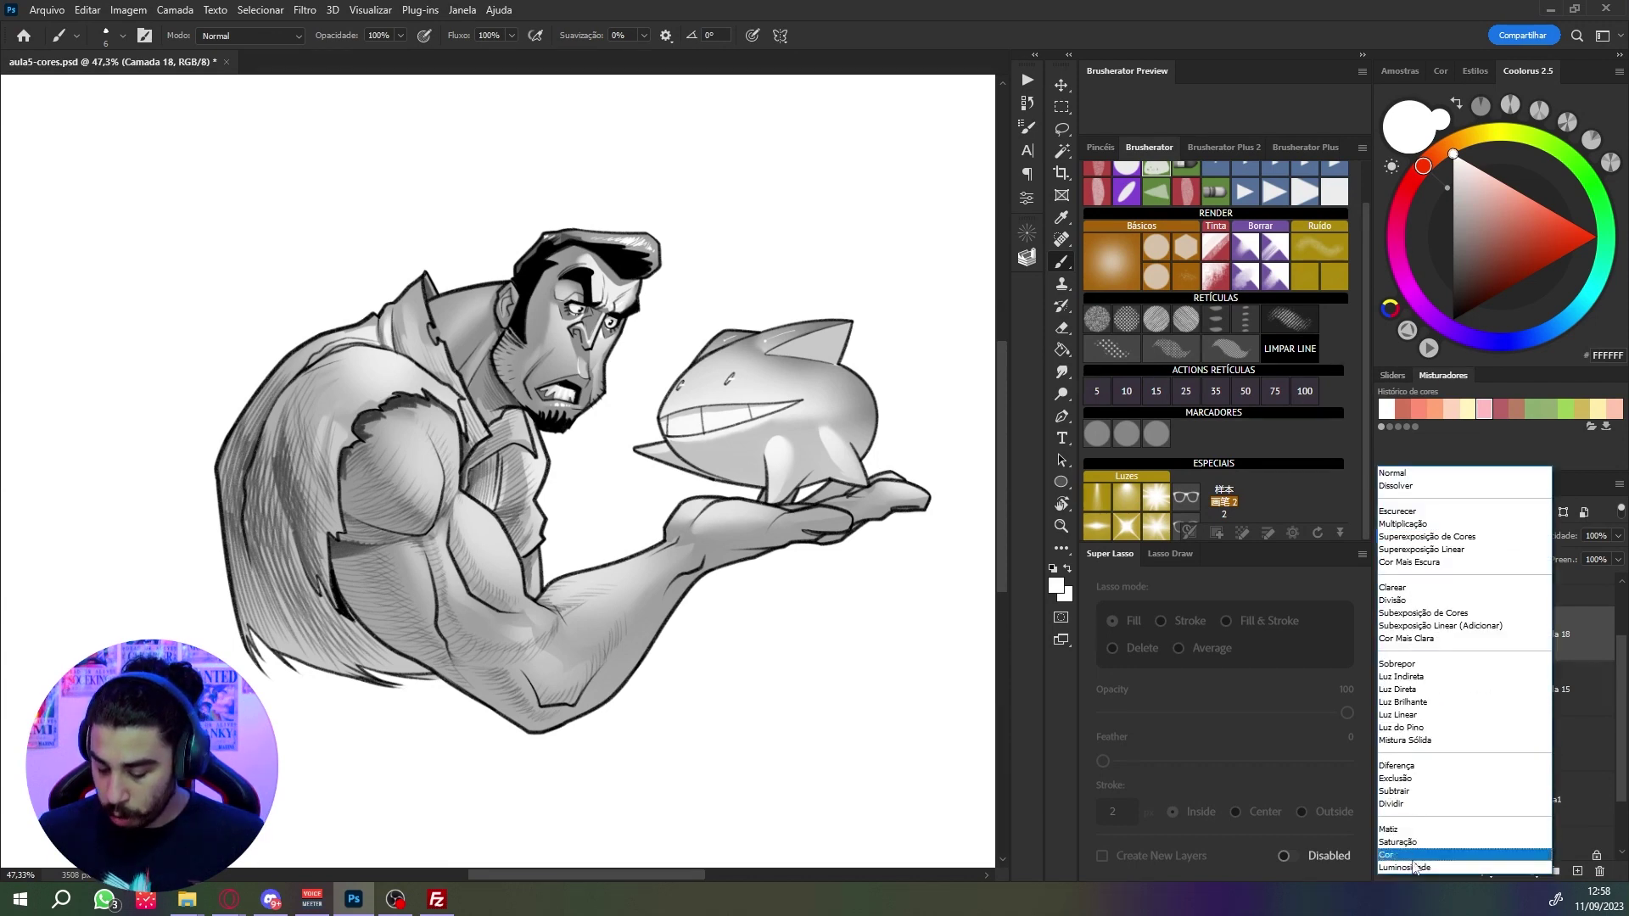
{"action": "left_click", "coordinate": [1412, 856]}
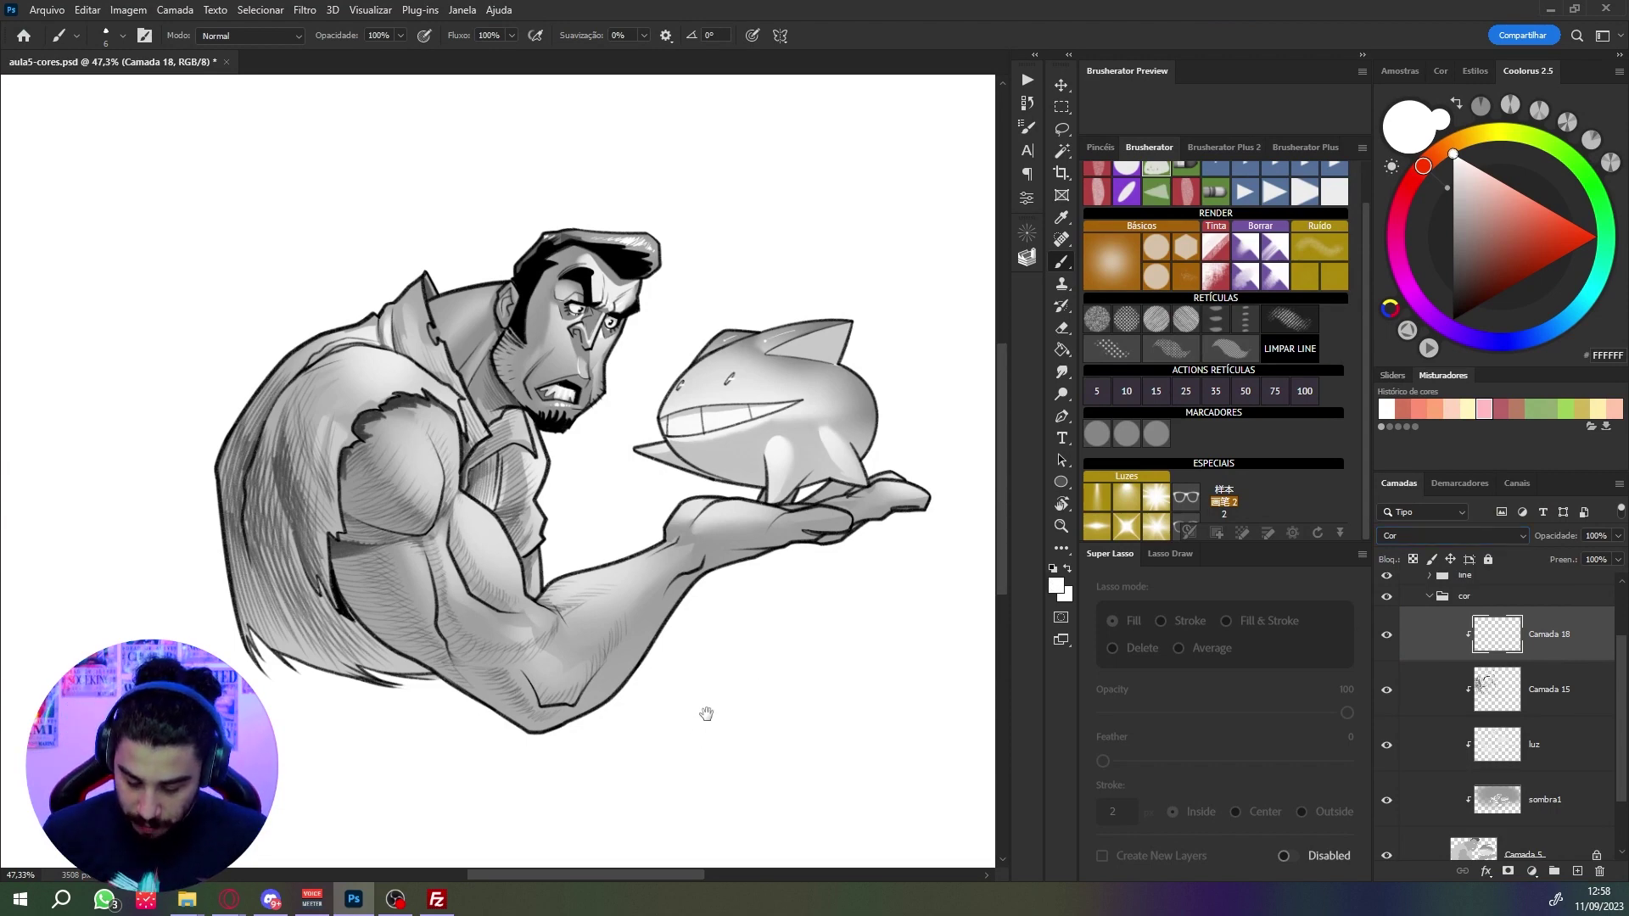
Step: Activate the Lasso tool and pick the light skin tone FFD5BD from the colour history as foreground colour
{"action": "left_click_drag", "start_coordinate": [705, 712], "coordinate": [721, 626]}
{"action": "key", "text": "l"}
{"action": "scroll", "coordinate": [709, 585], "scroll_direction": "up", "scroll_amount": 5}
{"action": "left_click_drag", "start_coordinate": [739, 545], "coordinate": [700, 585]}
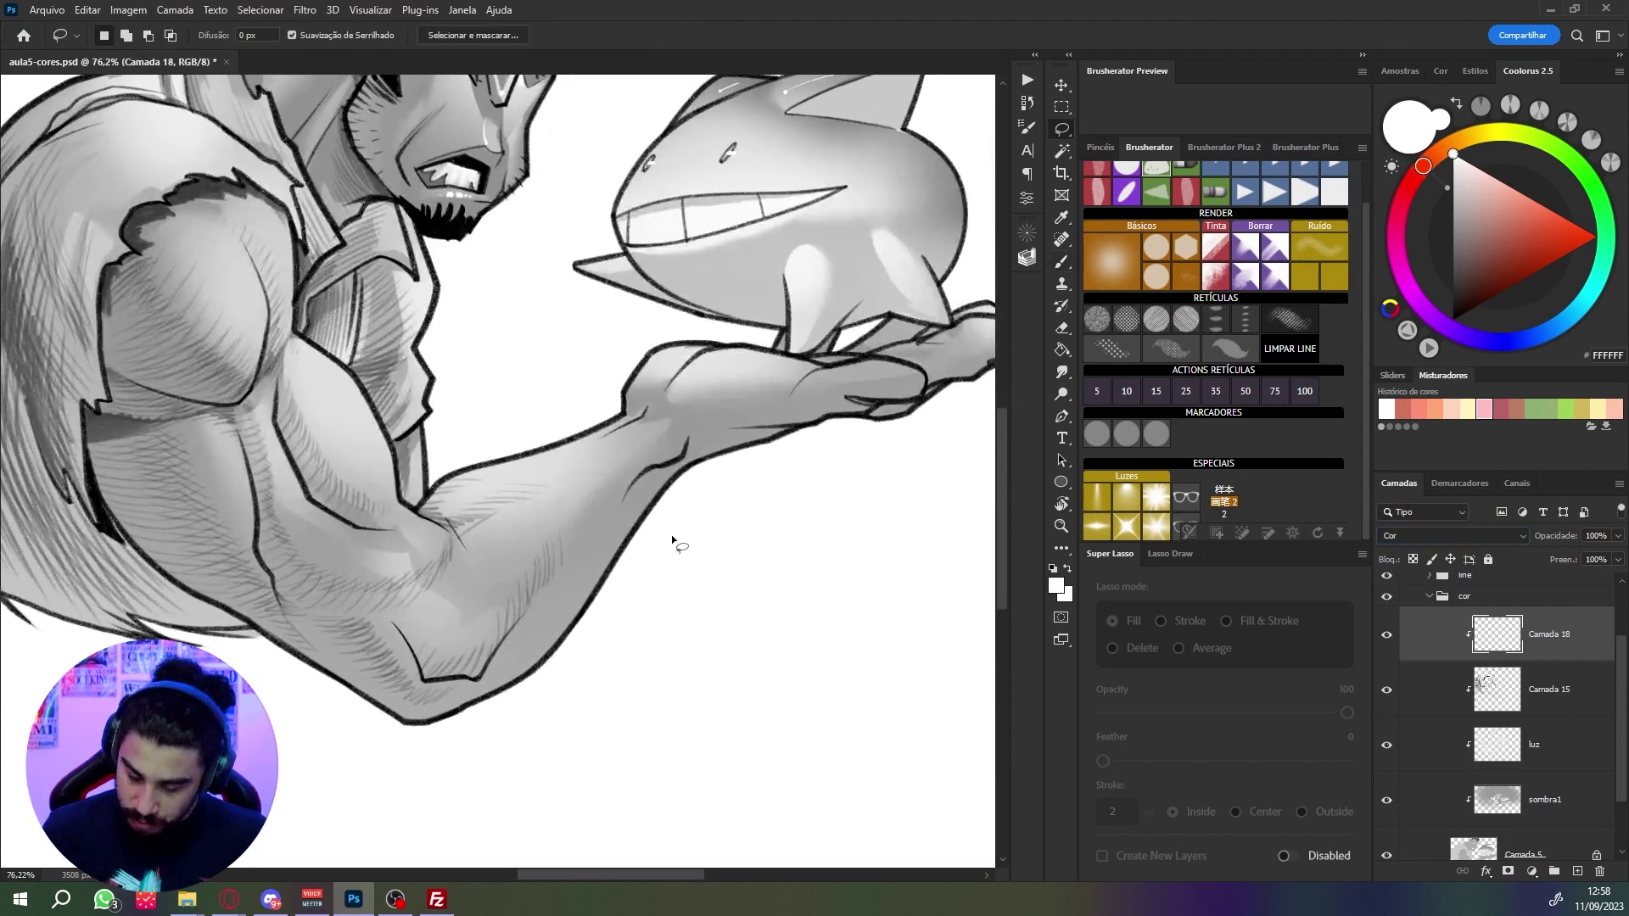
{"action": "scroll", "coordinate": [670, 528], "scroll_direction": "down", "scroll_amount": 3}
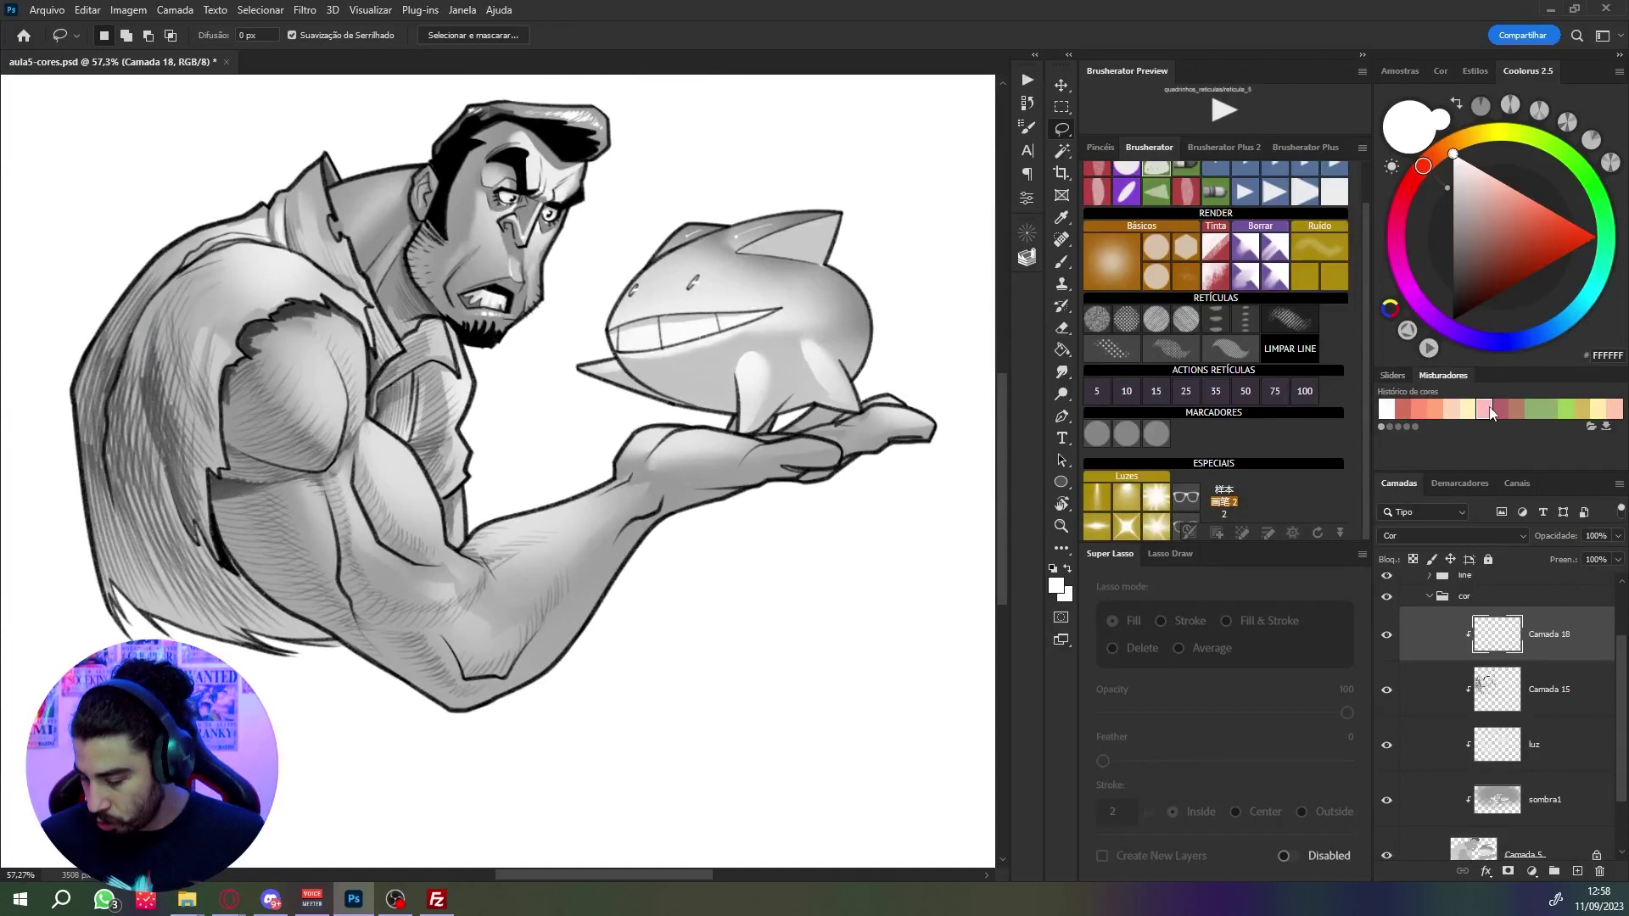
{"action": "left_click", "coordinate": [1447, 413]}
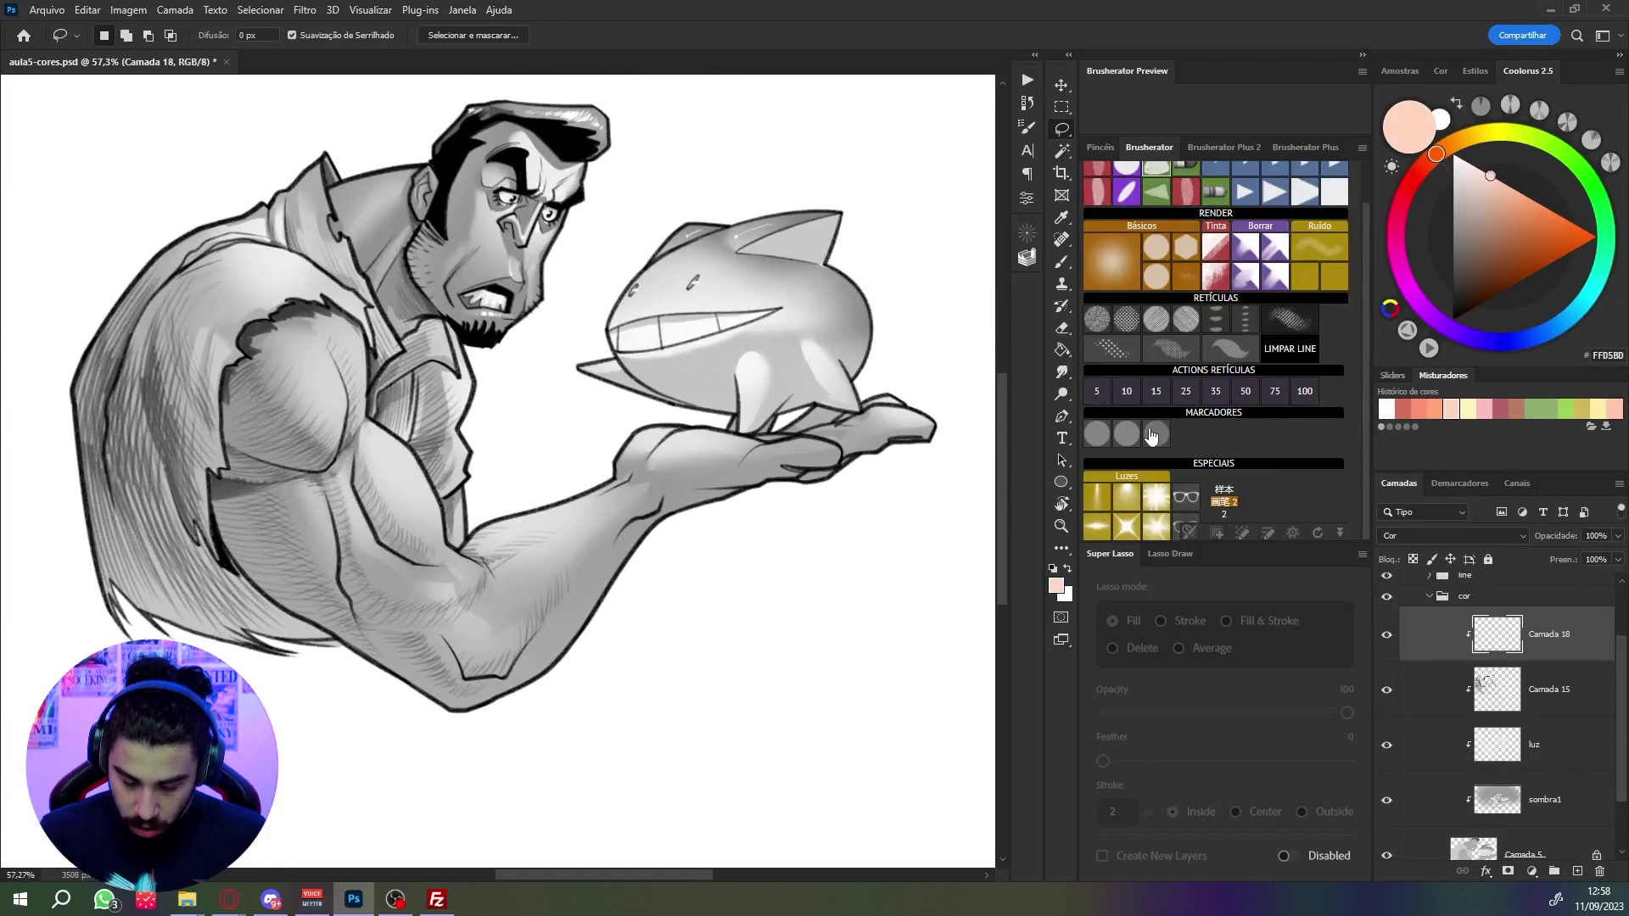
Step: Try filling a lassoed area of the man's forearm with the skin tone on Camada 18, and undo the fill
{"action": "scroll", "coordinate": [687, 598], "scroll_direction": "up", "scroll_amount": 1}
{"action": "mouse_move", "coordinate": [615, 700]}
{"action": "left_mouse_down"}
{"action": "mouse_move", "coordinate": [465, 512]}
{"action": "mouse_move", "coordinate": [687, 636]}
{"action": "left_mouse_up"}
{"action": "scroll", "coordinate": [730, 585], "scroll_direction": "up", "scroll_amount": 1}
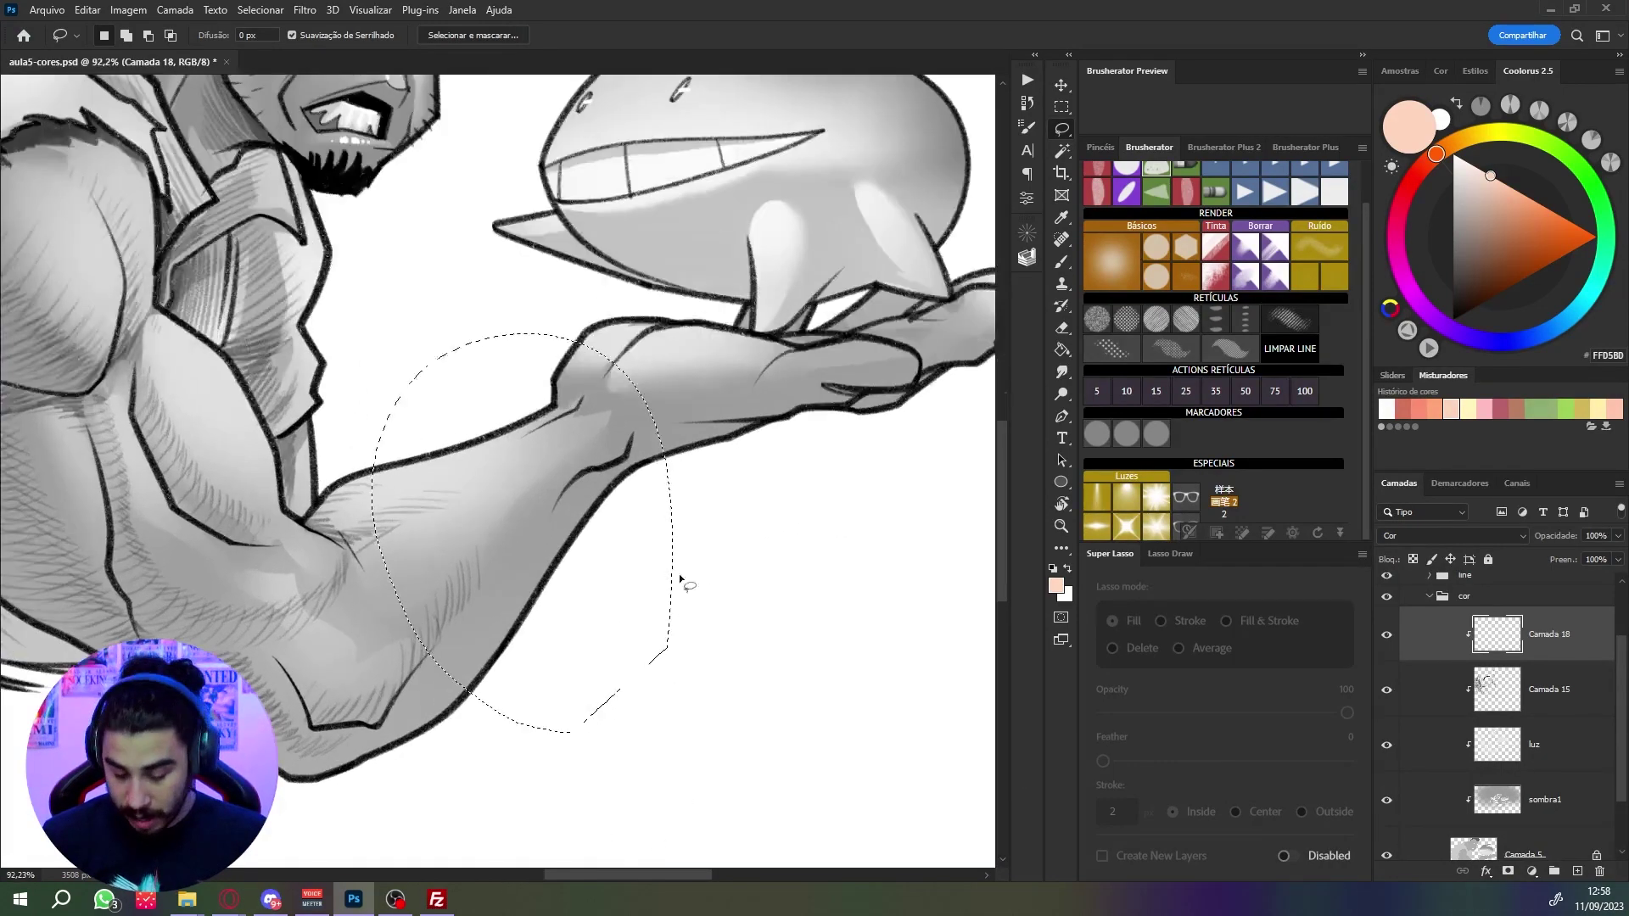
{"action": "mouse_move", "coordinate": [679, 579]}
{"action": "left_mouse_down"}
{"action": "mouse_move", "coordinate": [536, 347]}
{"action": "mouse_move", "coordinate": [763, 591]}
{"action": "left_mouse_up"}
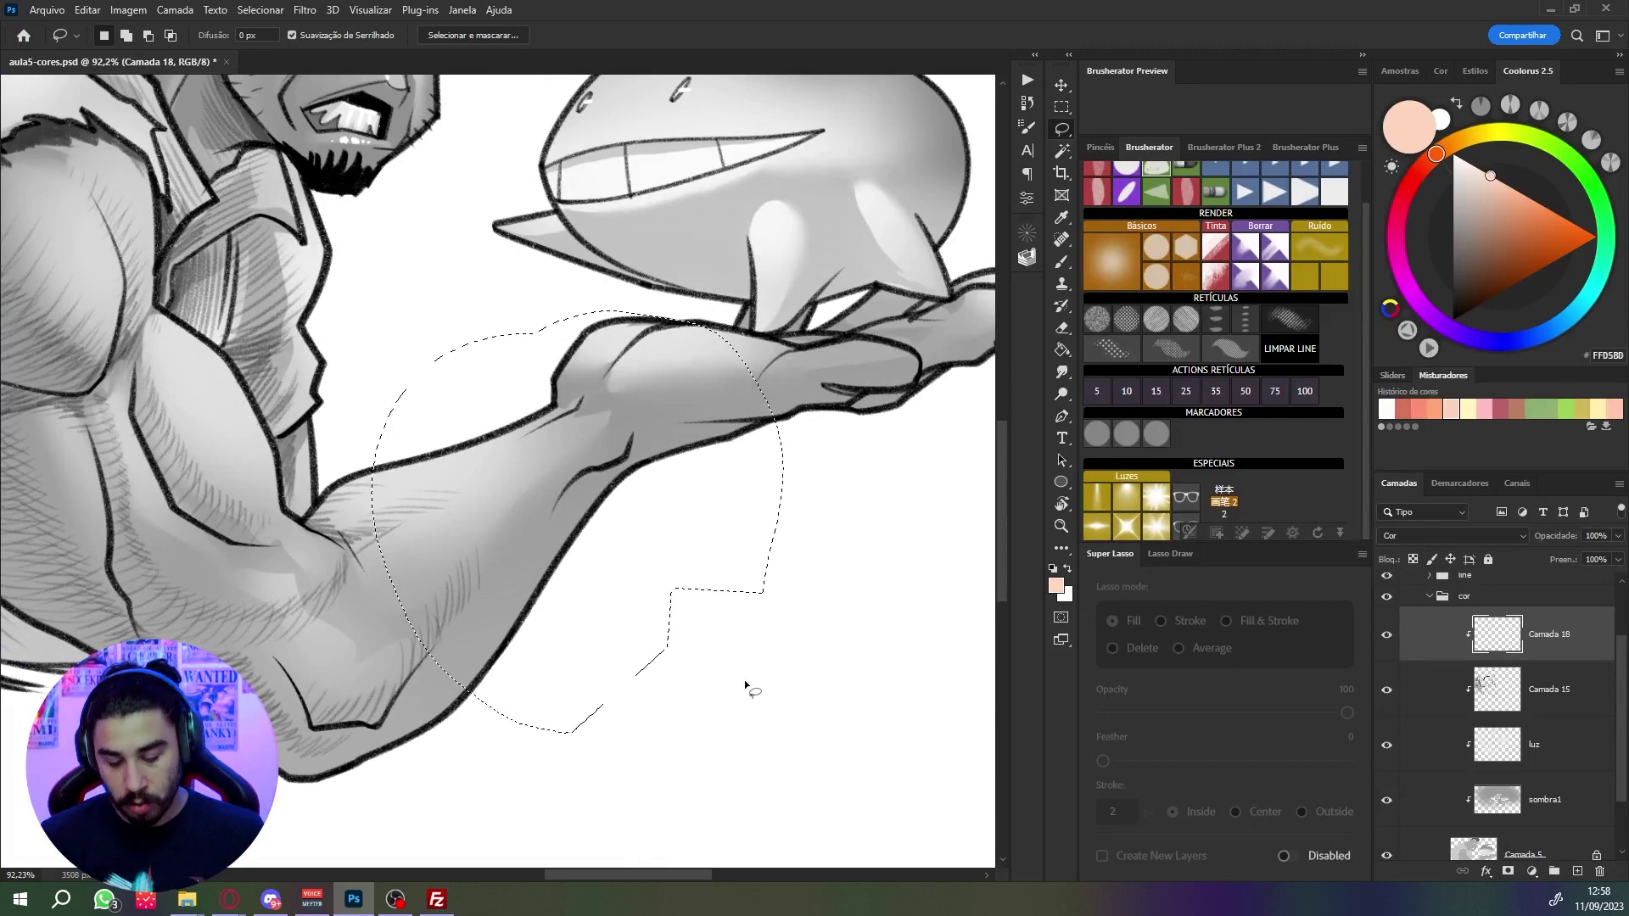
{"action": "left_click_drag", "start_coordinate": [746, 686], "coordinate": [717, 655]}
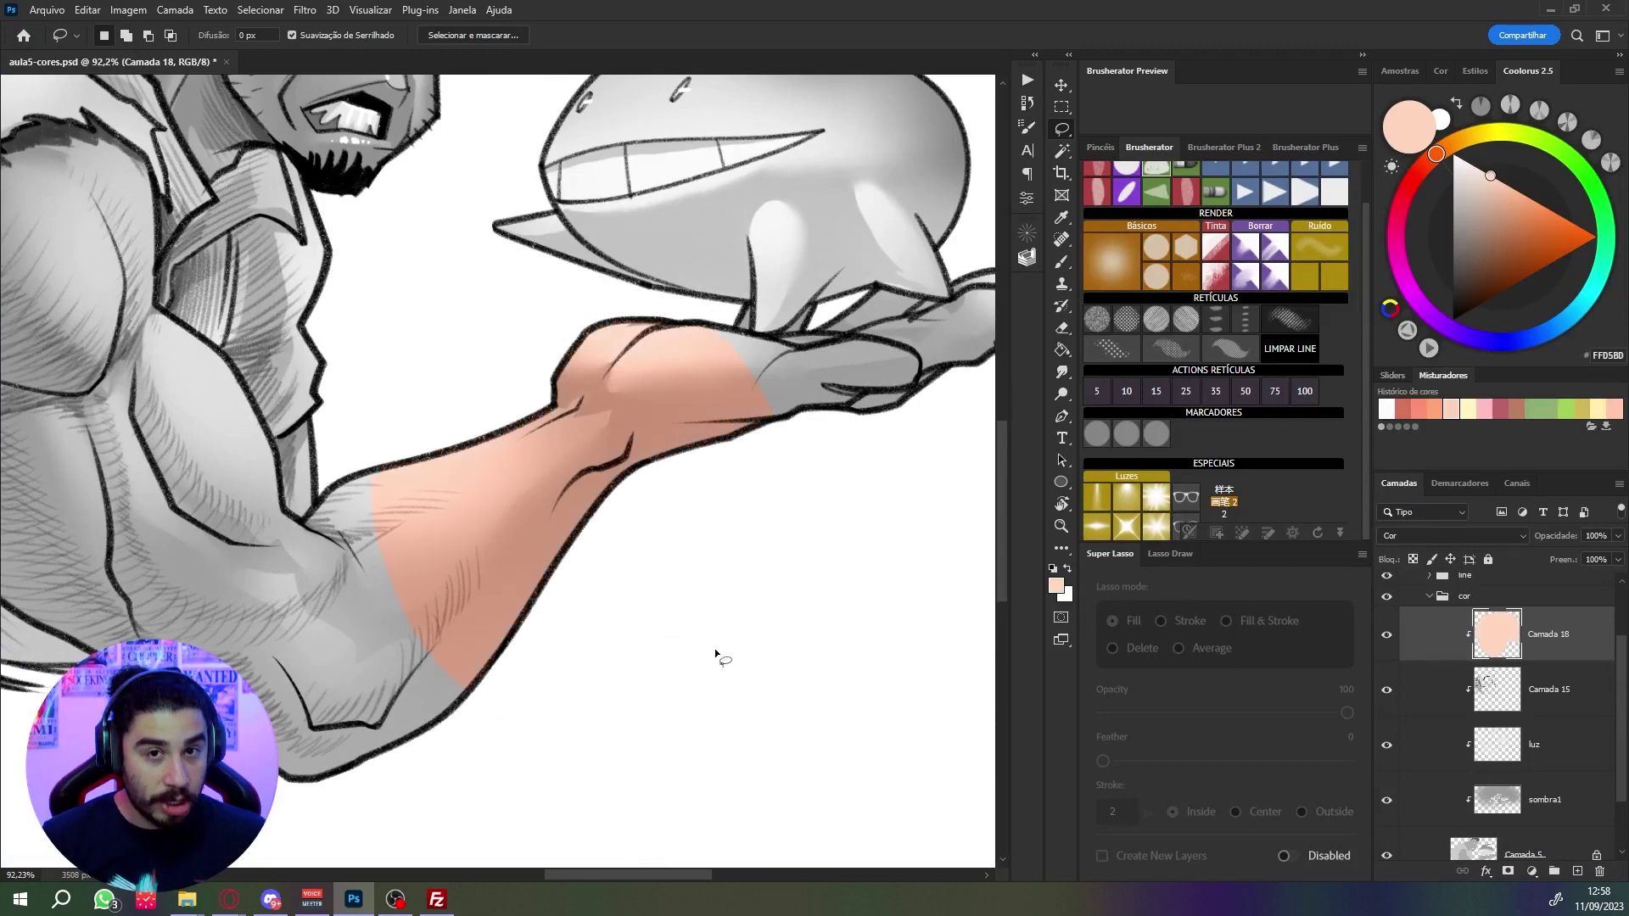
{"action": "scroll", "coordinate": [715, 657], "scroll_direction": "down", "scroll_amount": 1}
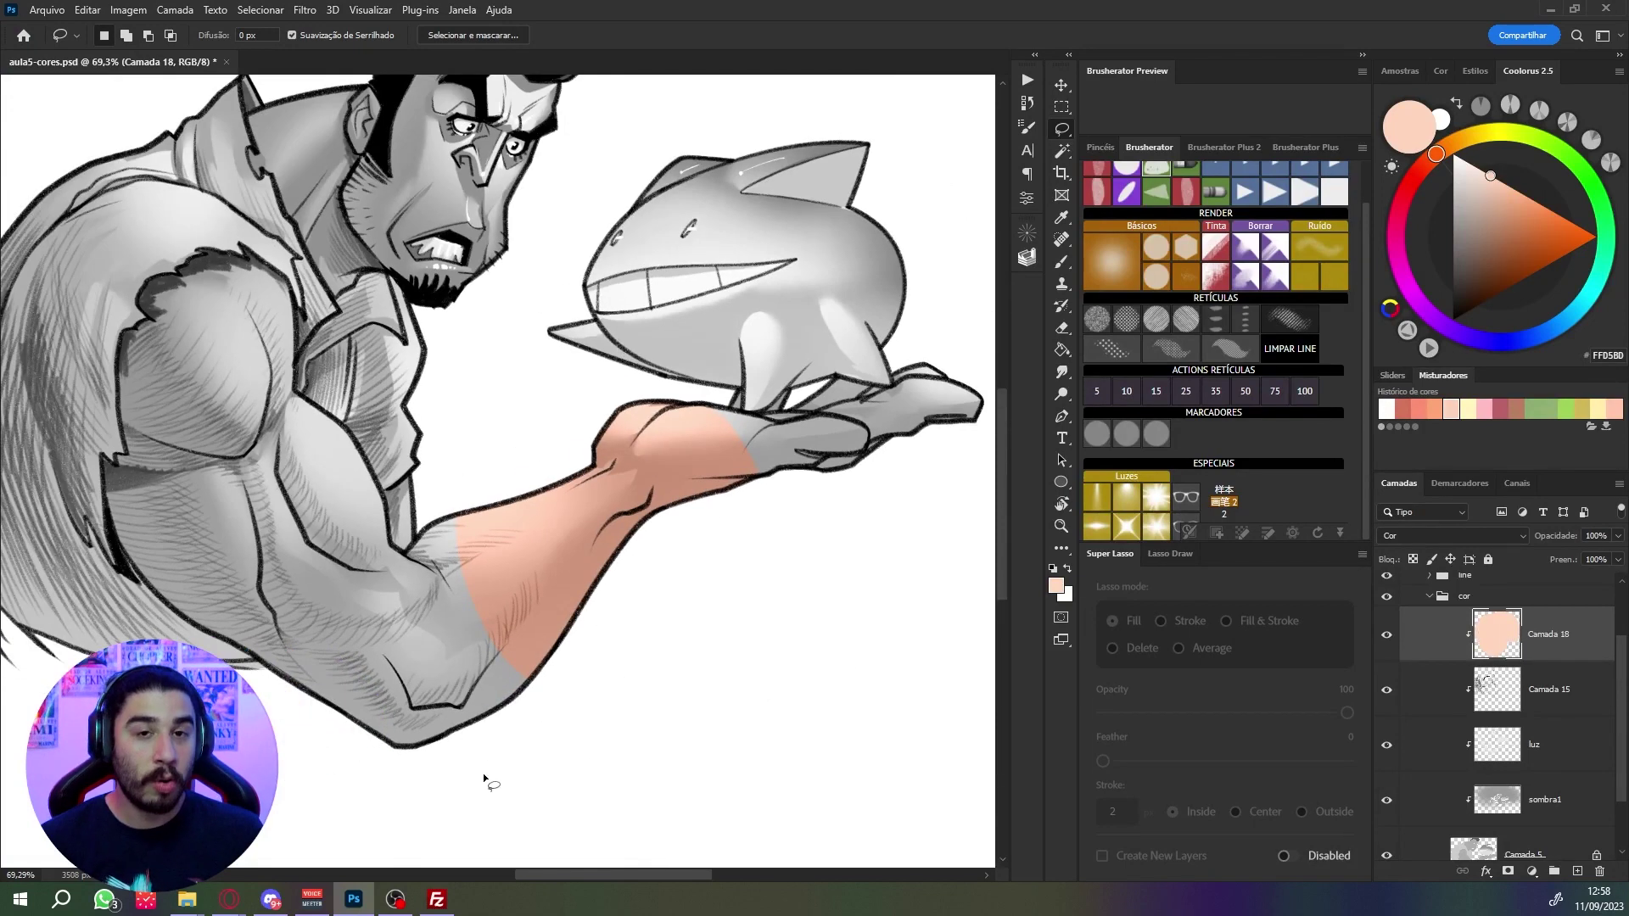
{"action": "key", "text": "ctrl+z"}
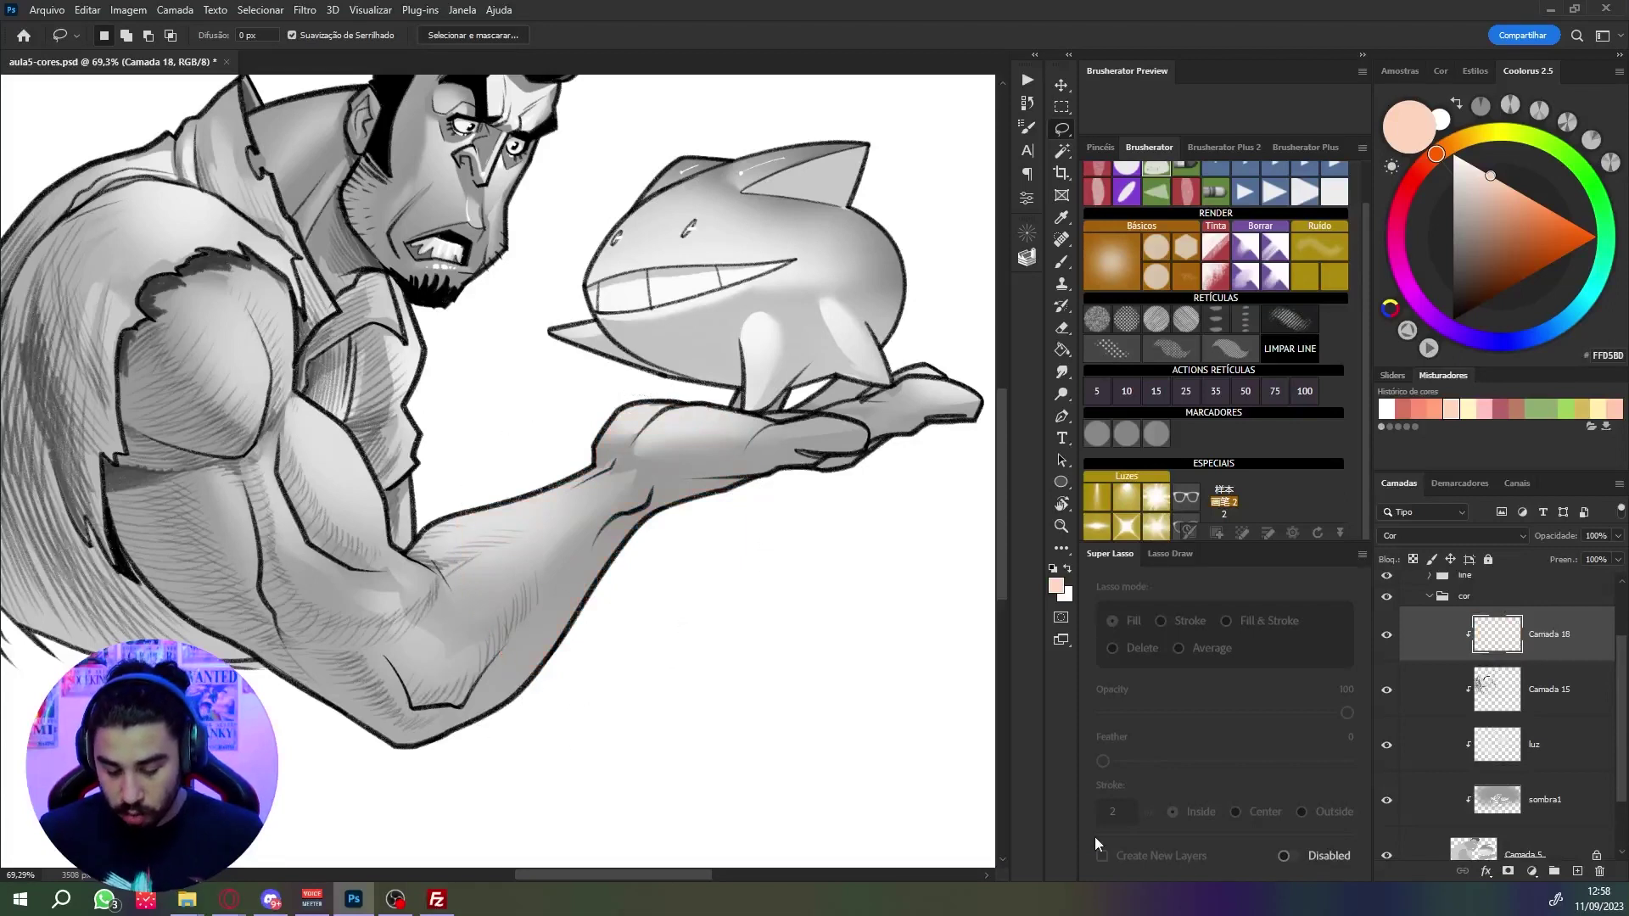
Step: Select the man's arm and face skin areas from the flat base layer Camada 5 with the Magic Wand
{"action": "scroll", "coordinate": [1494, 746], "scroll_direction": "down", "scroll_amount": 2}
{"action": "left_click", "coordinate": [1476, 779]}
{"action": "key", "text": "w"}
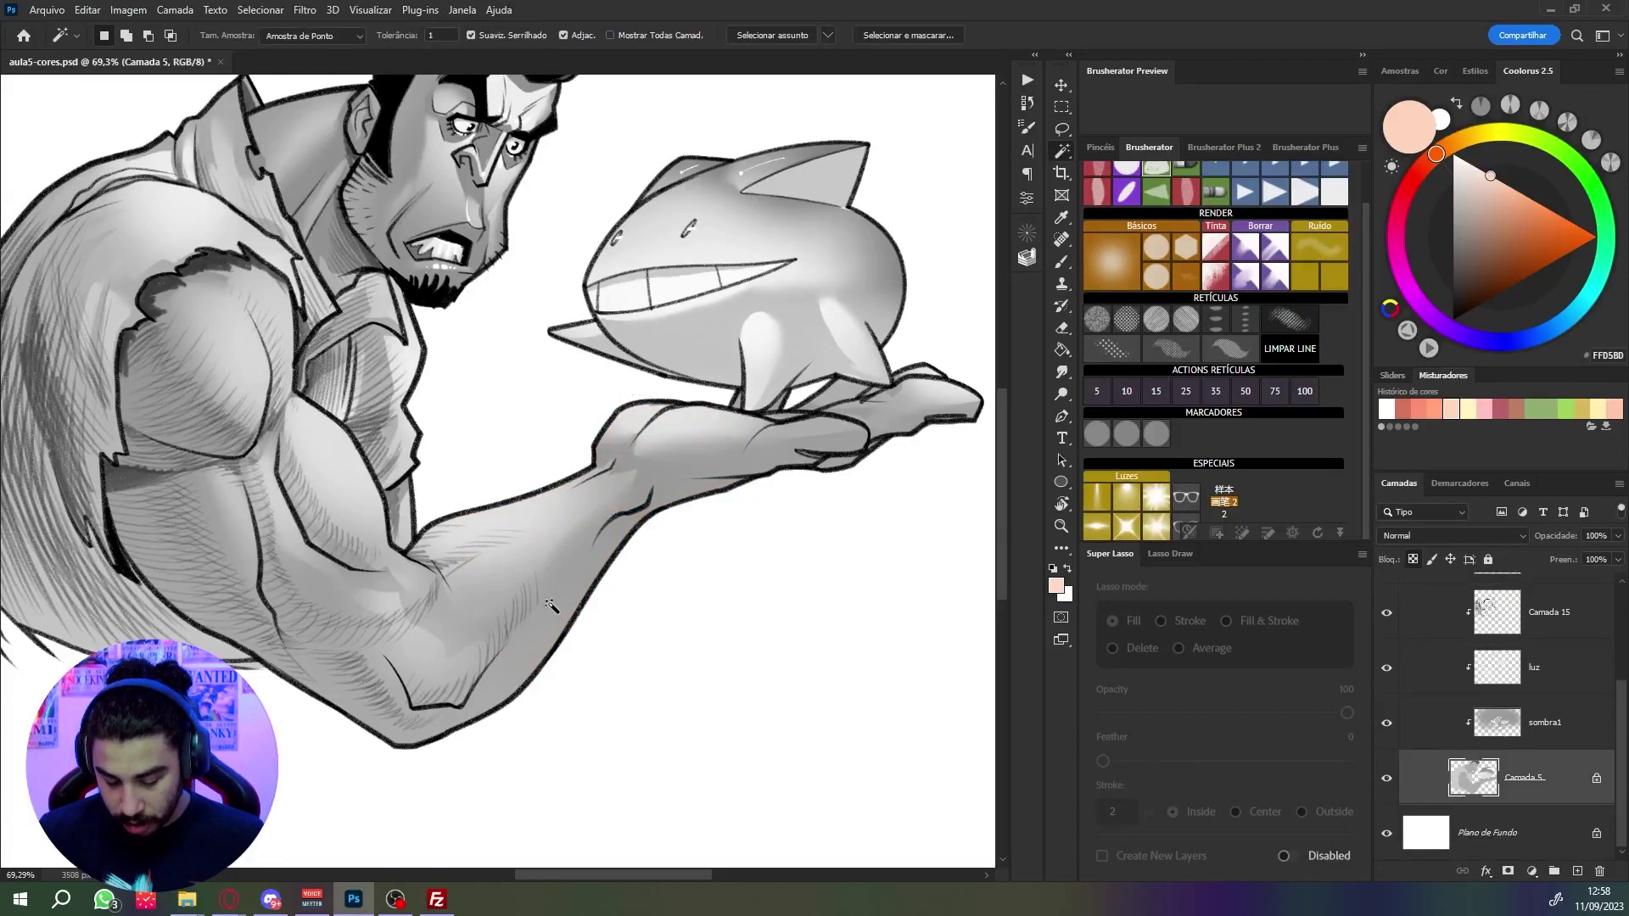
{"action": "left_click", "coordinate": [558, 573]}
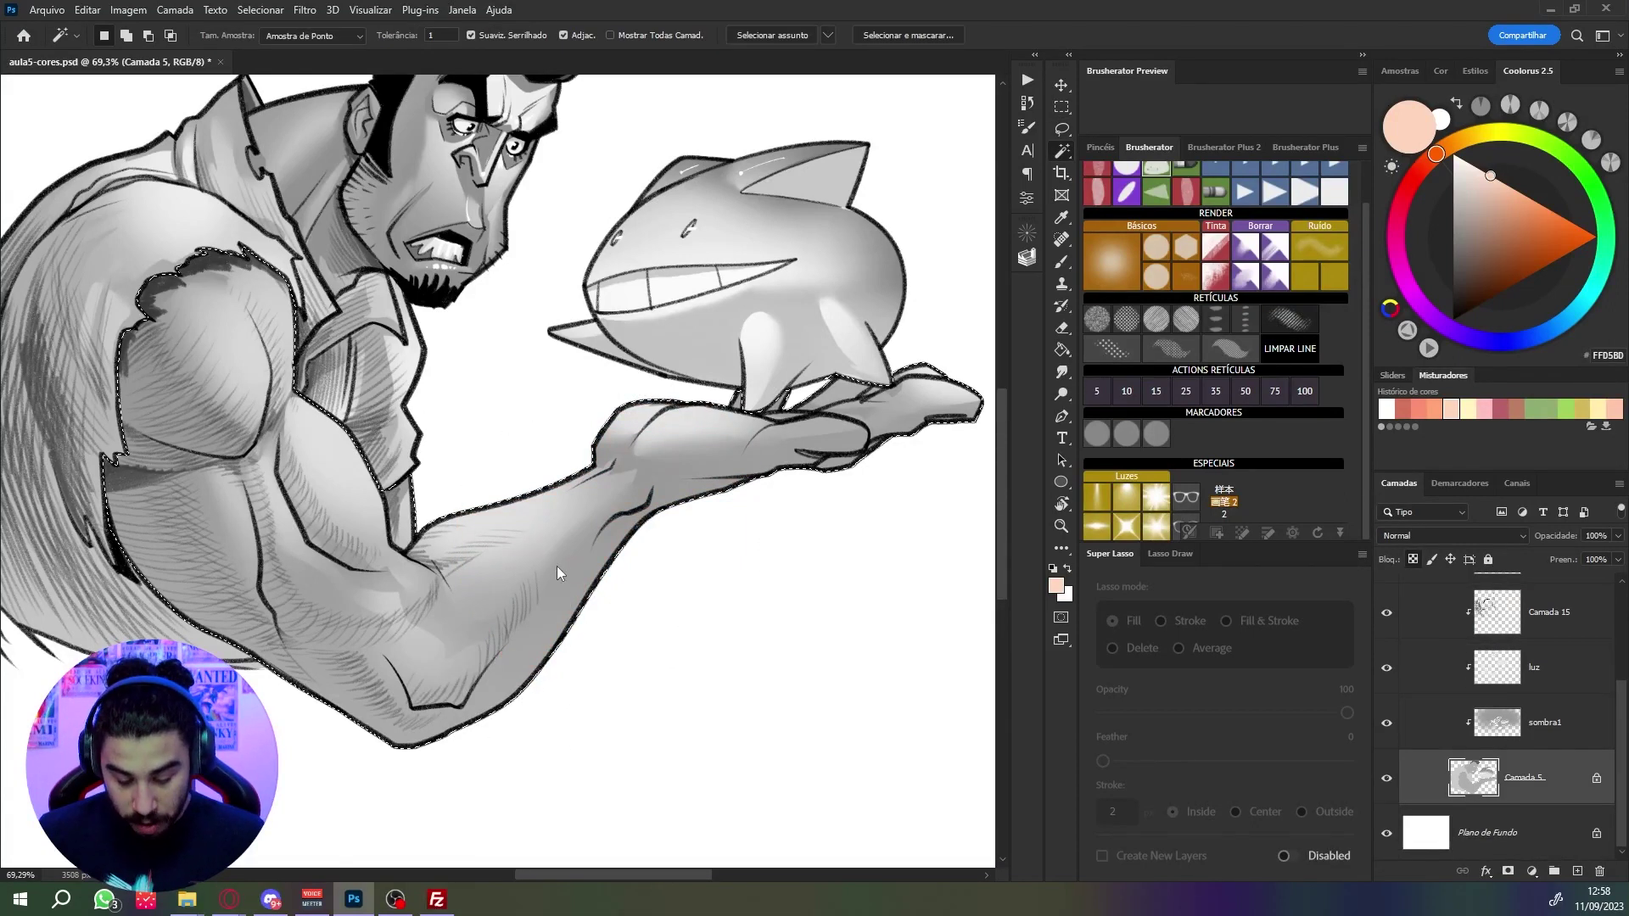
{"action": "scroll", "coordinate": [510, 509], "scroll_direction": "down", "scroll_amount": 2}
{"action": "scroll", "coordinate": [403, 399], "scroll_direction": "up", "scroll_amount": 4}
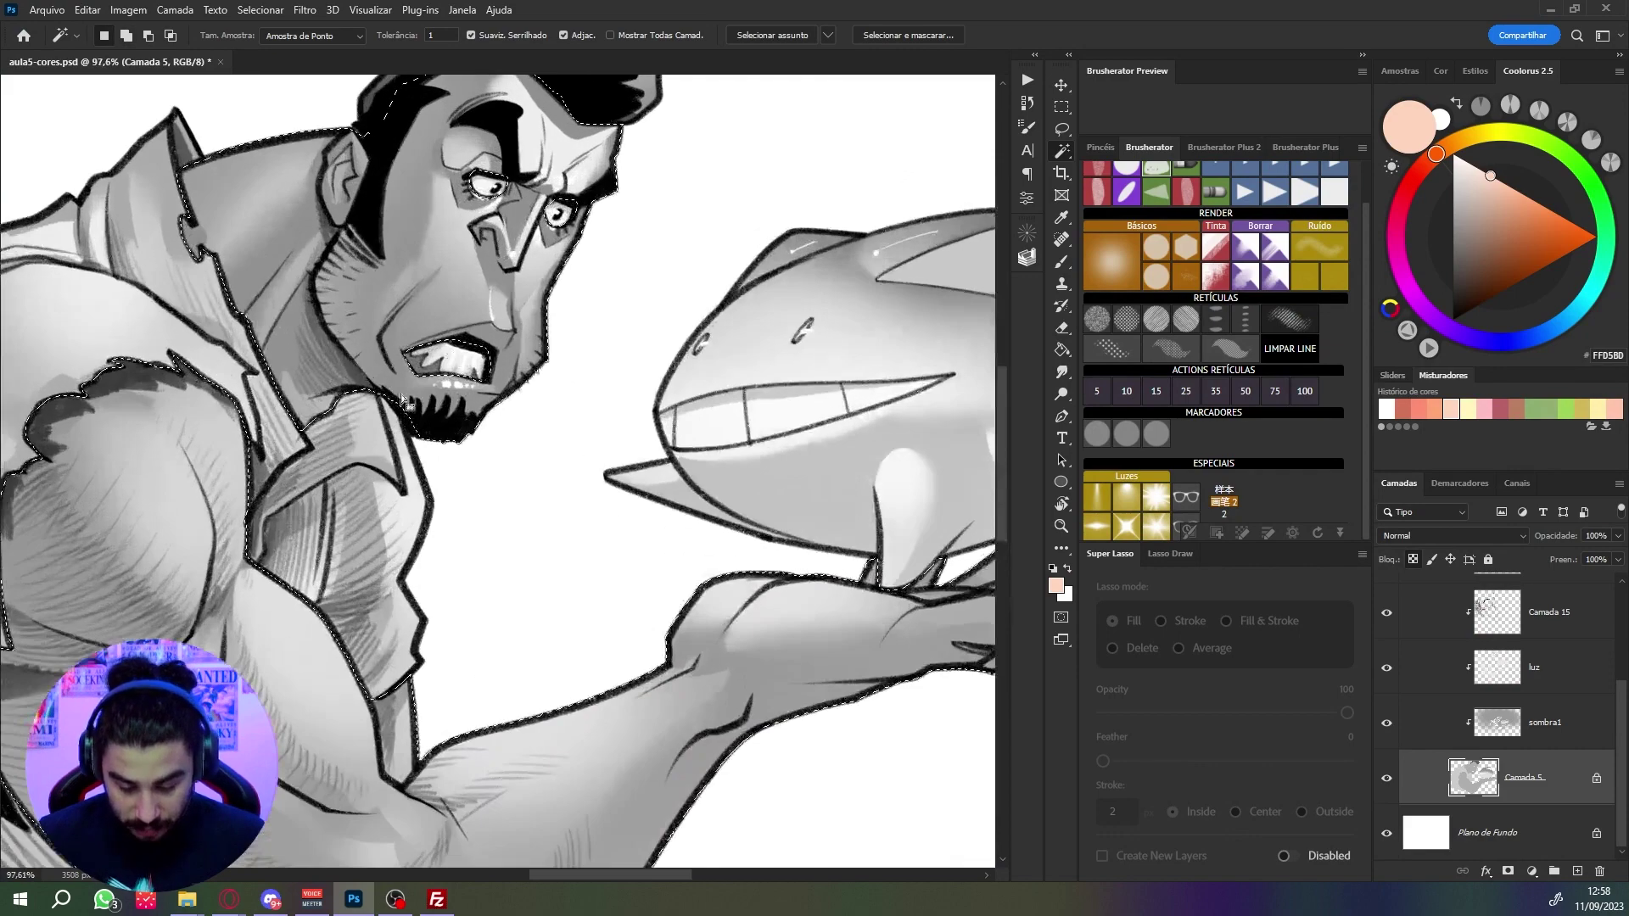
Step: Fill the selected arm, neck and face skin on Camada 18 with the light skin tone FFD5BD and deselect
{"action": "scroll", "coordinate": [403, 398], "scroll_direction": "down", "scroll_amount": 3}
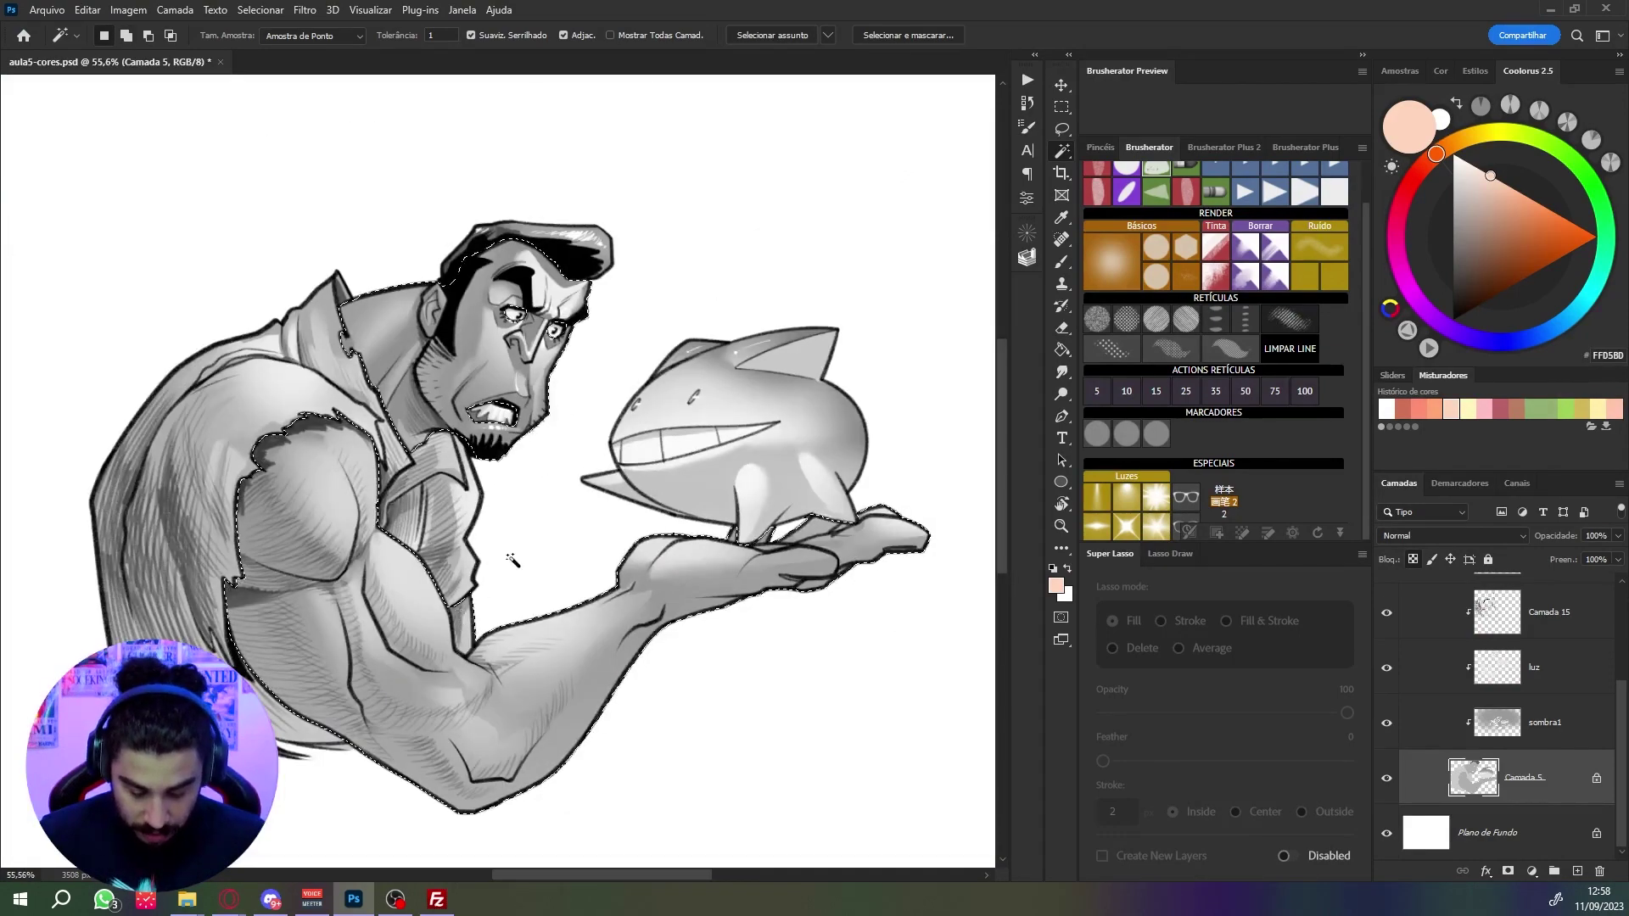
{"action": "scroll", "coordinate": [1527, 673], "scroll_direction": "up", "scroll_amount": 1}
{"action": "left_click", "coordinate": [1540, 638]}
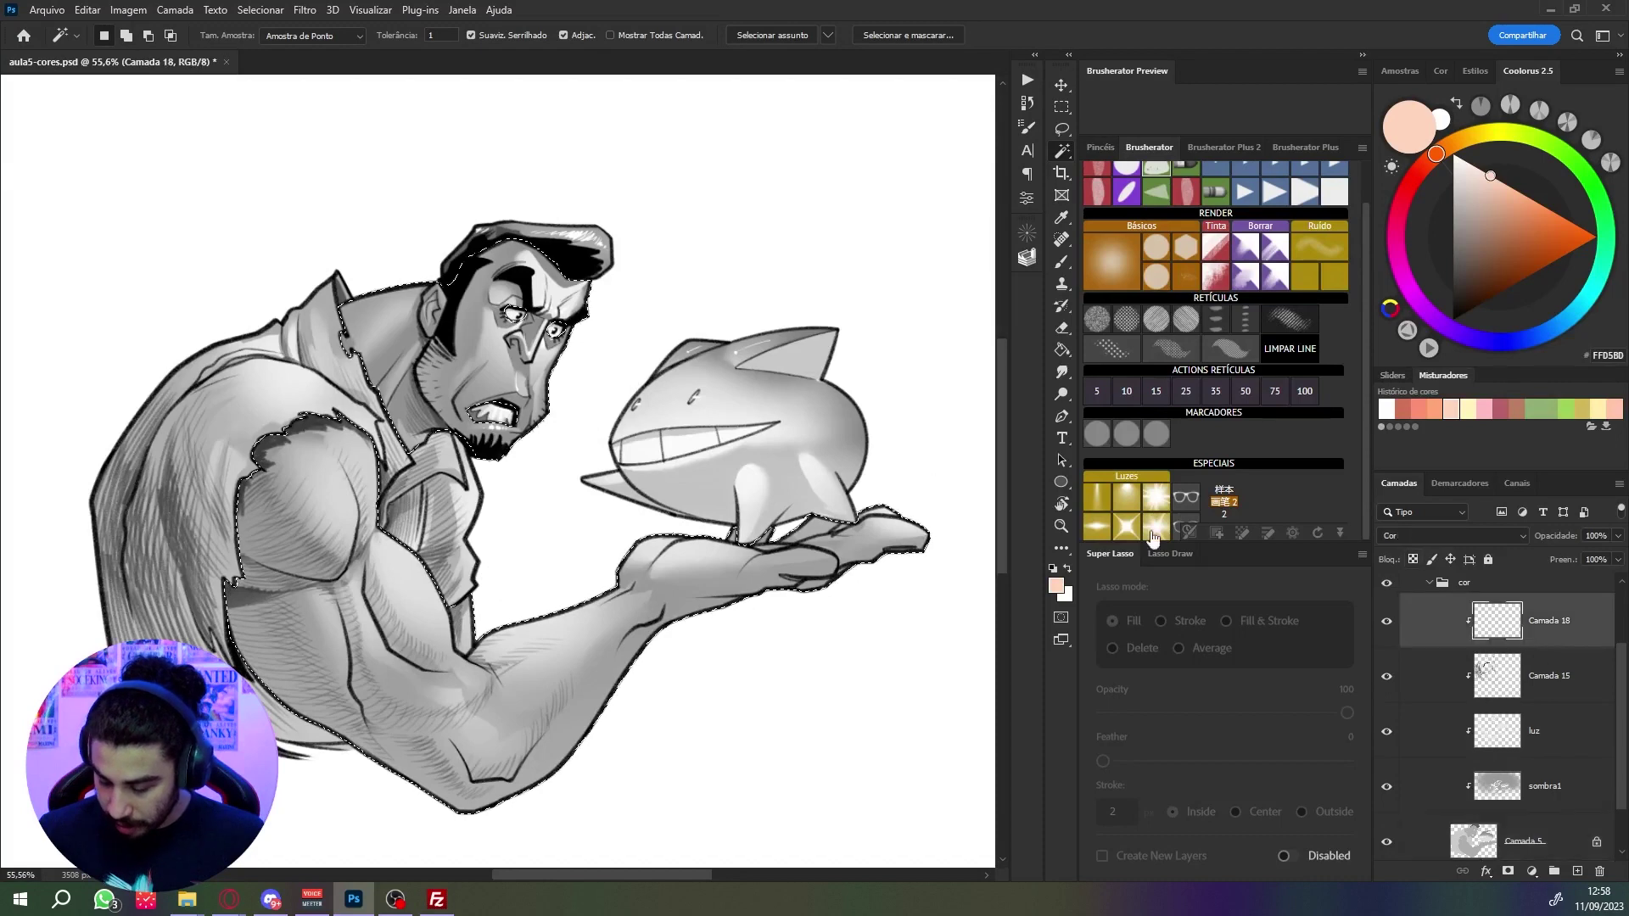
{"action": "key", "text": "alt+BackSpace"}
{"action": "key", "text": "ctrl+d"}
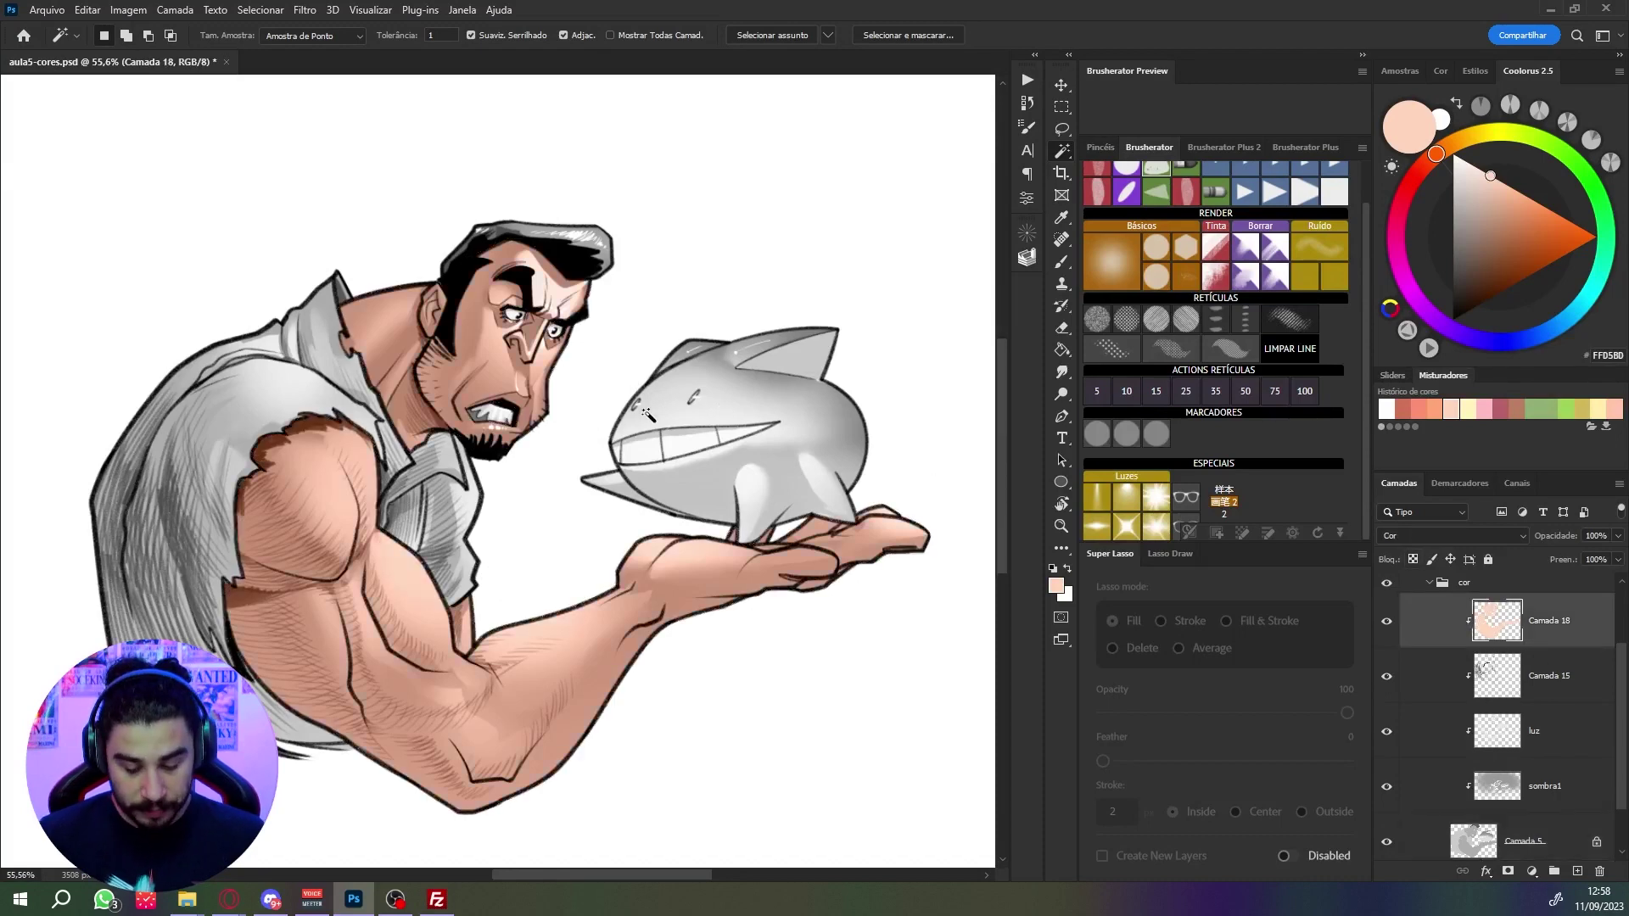
Step: Select the man's shirt from the flat base layer Camada 5 with the Magic Wand and pick khaki A19377 as foreground colour
{"action": "scroll", "coordinate": [339, 443], "scroll_direction": "up", "scroll_amount": 3}
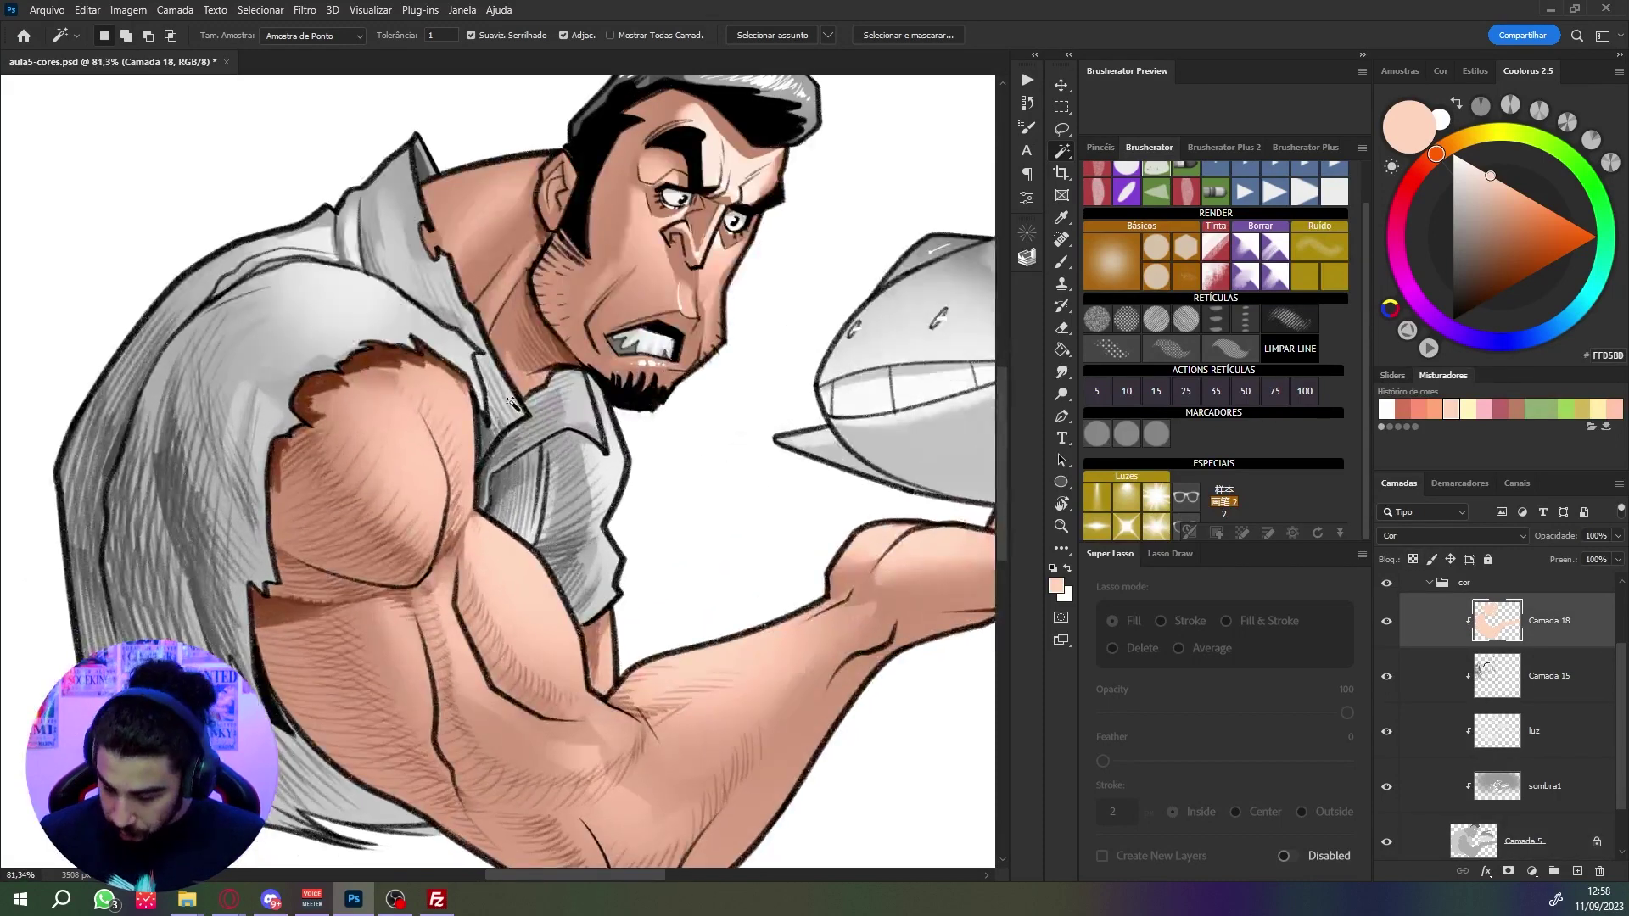
{"action": "scroll", "coordinate": [632, 431], "scroll_direction": "down", "scroll_amount": 3}
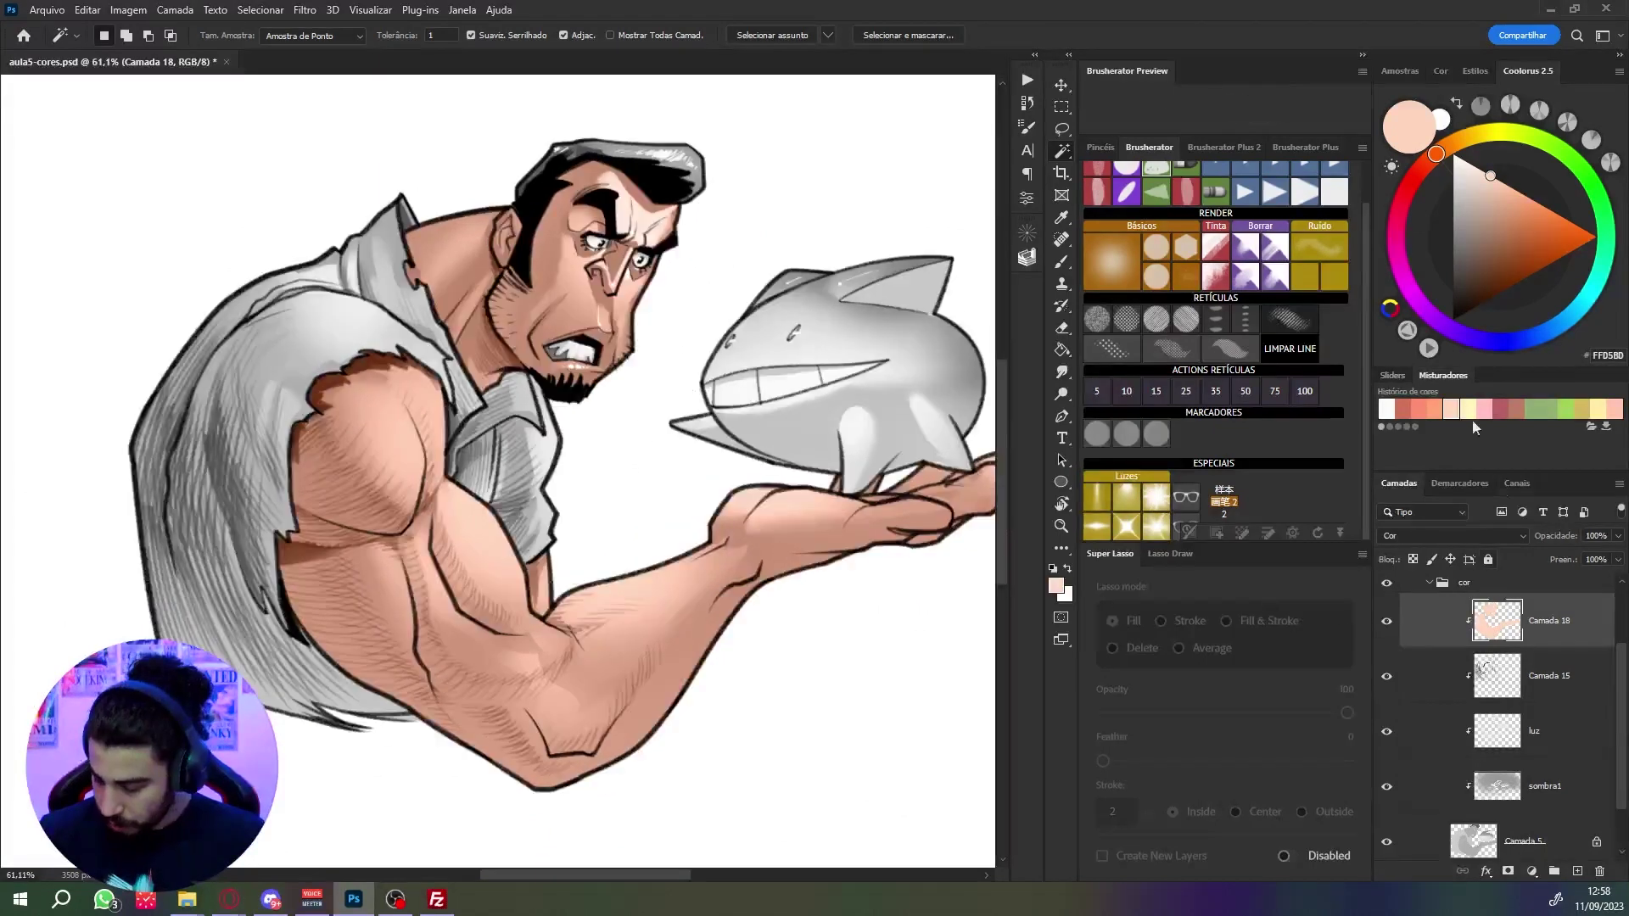
{"action": "left_click", "coordinate": [275, 450], "text": "ctrl"}
{"action": "left_click", "coordinate": [275, 450]}
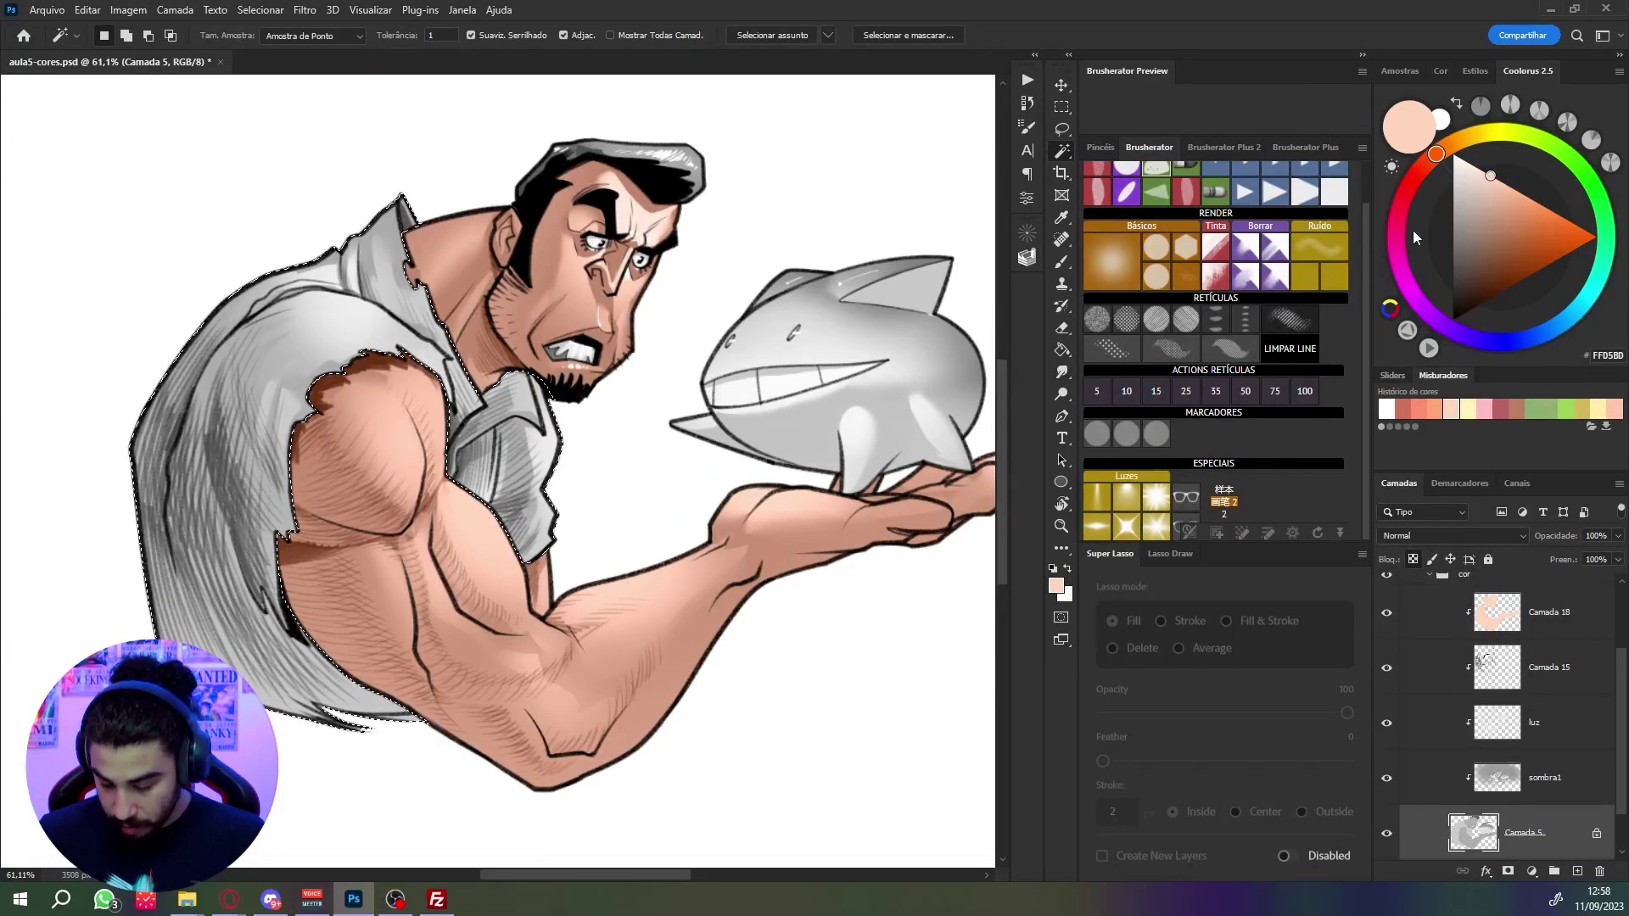
{"action": "left_click", "coordinate": [1468, 196]}
{"action": "mouse_move", "coordinate": [1440, 157]}
{"action": "left_mouse_down"}
{"action": "mouse_move", "coordinate": [1422, 176]}
{"action": "mouse_move", "coordinate": [1477, 154]}
{"action": "left_mouse_up"}
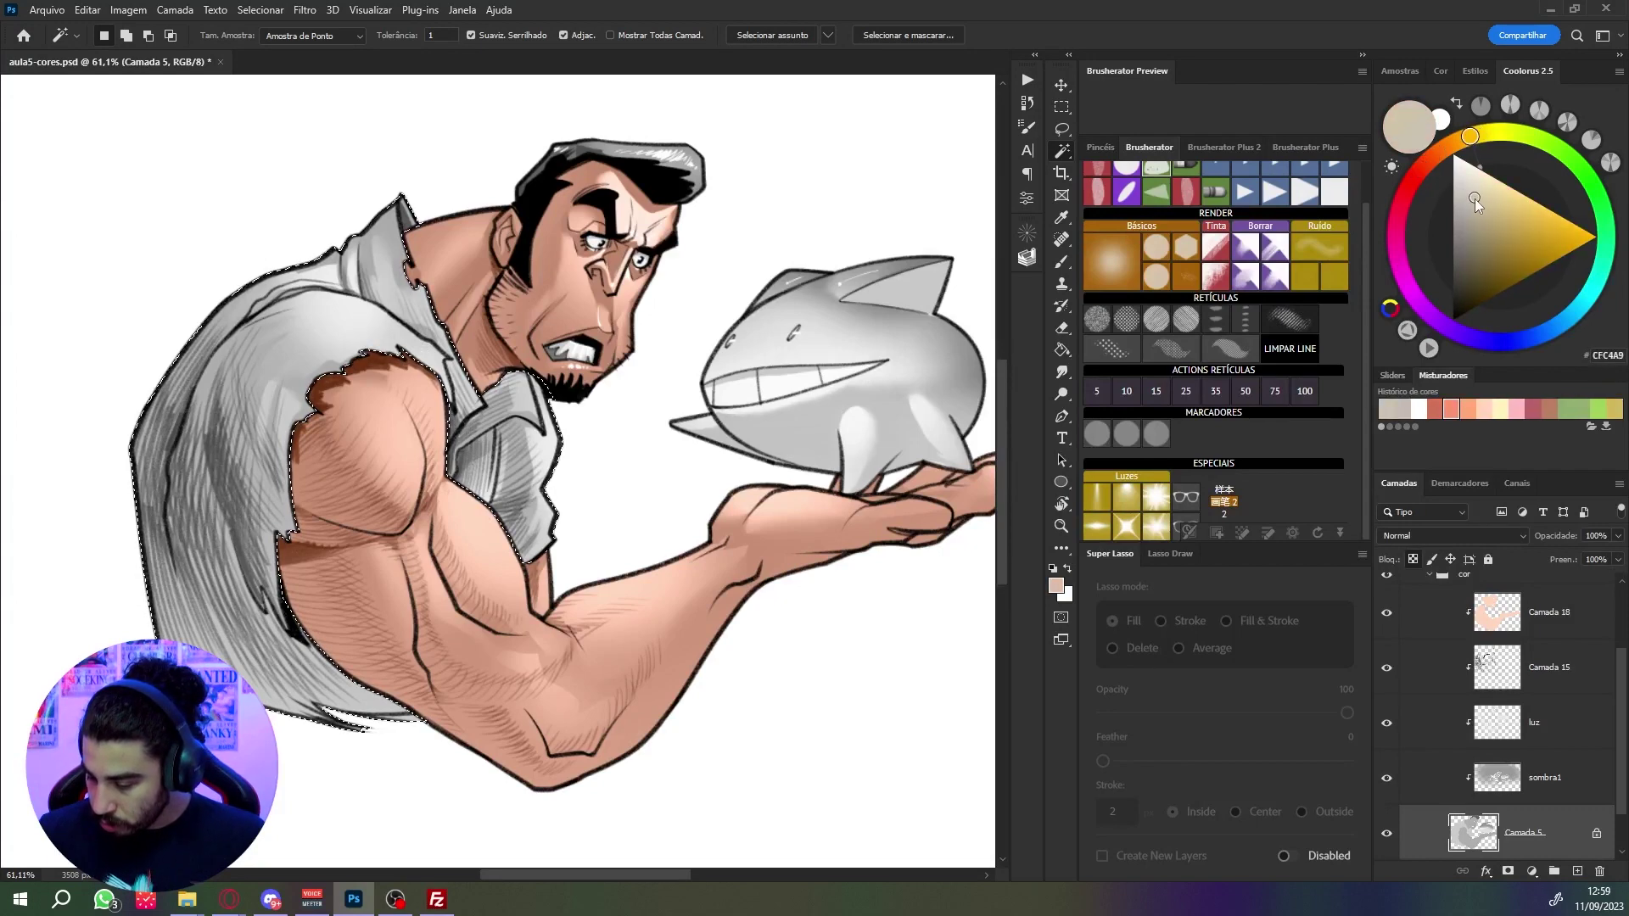
{"action": "left_click_drag", "start_coordinate": [1494, 226], "coordinate": [1479, 231]}
{"action": "left_click", "coordinate": [1466, 138]}
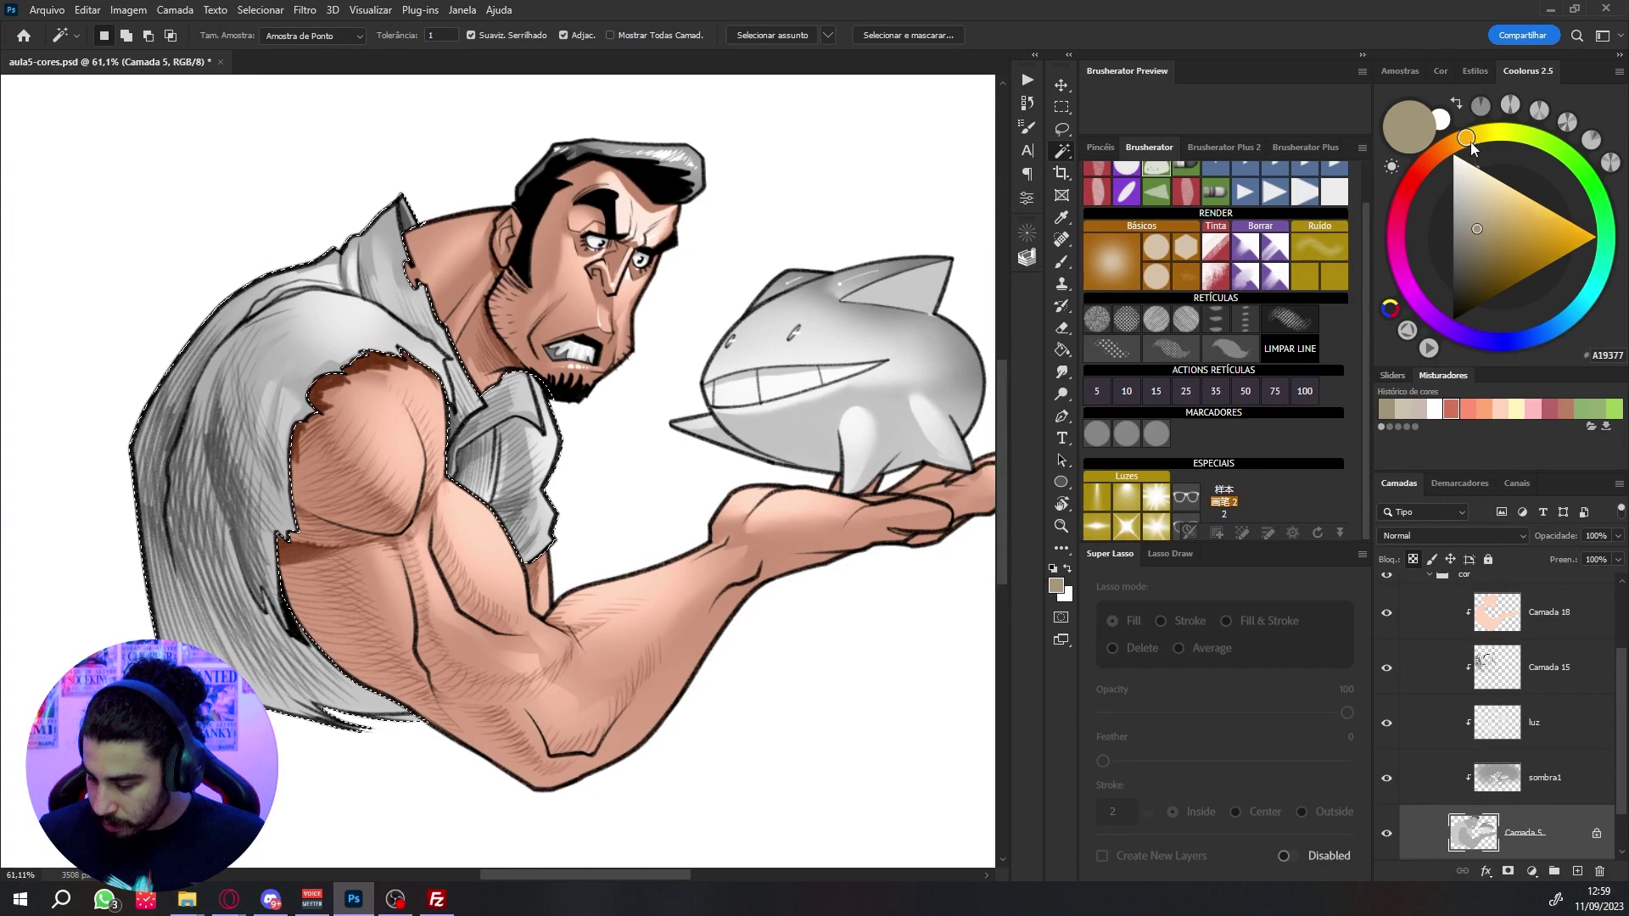
Step: Fill the selected shirt area on Camada 18 with the khaki foreground colour and deselect
{"action": "scroll", "coordinate": [1511, 672], "scroll_direction": "up", "scroll_amount": 1}
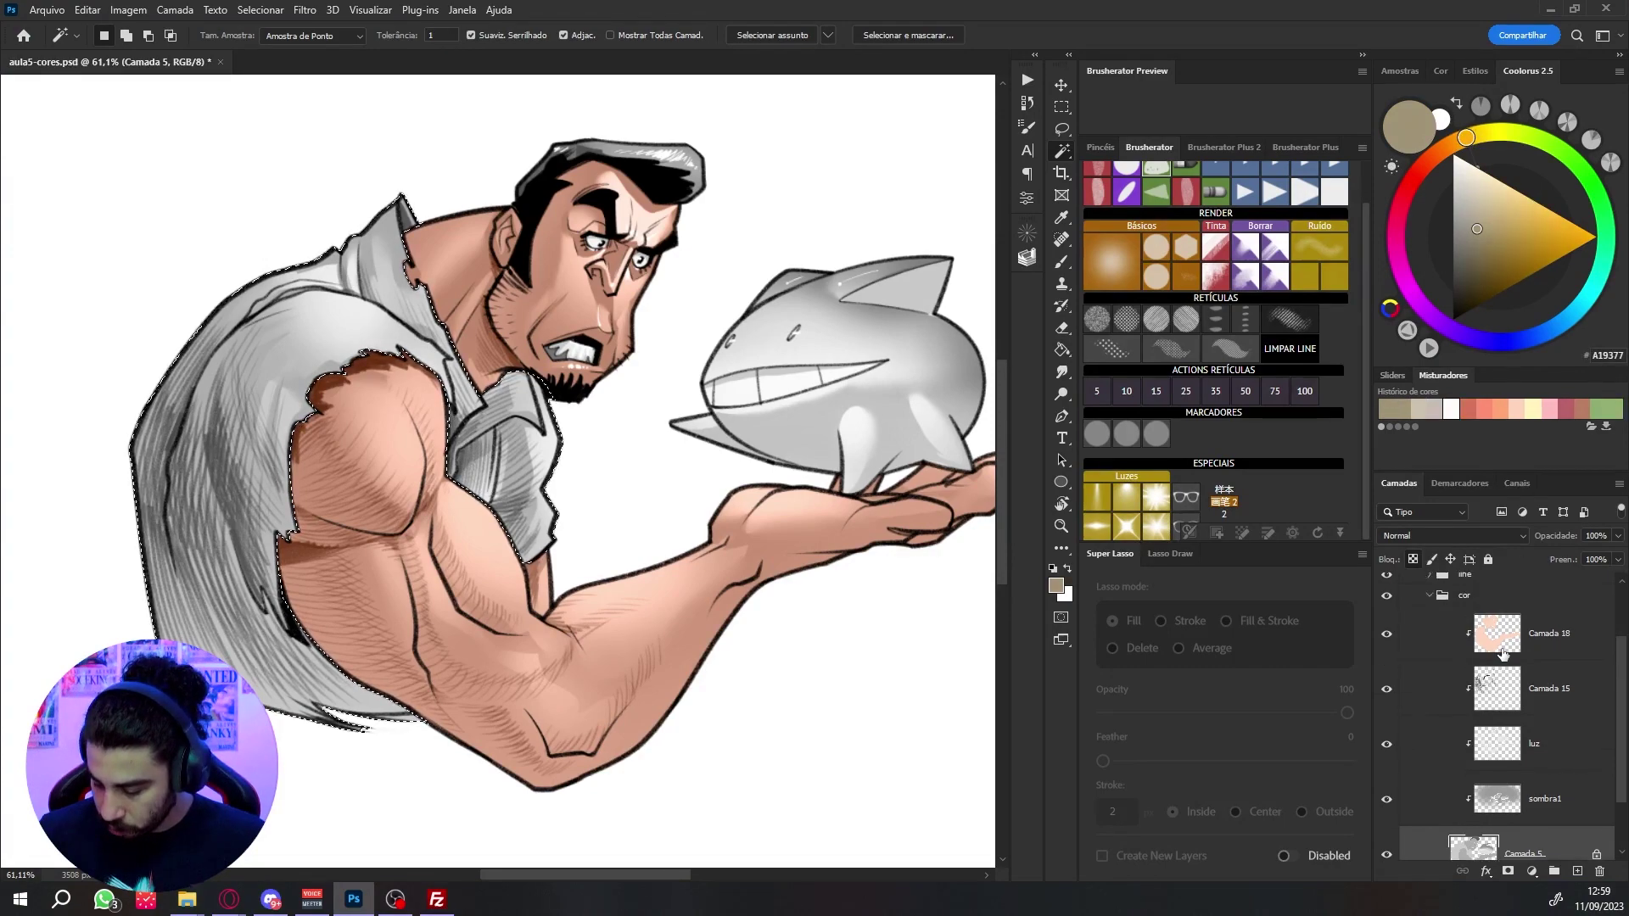
{"action": "left_click", "coordinate": [1505, 631]}
{"action": "key", "text": "alt+BackSpace"}
{"action": "key", "text": "ctrl+d"}
Step: Try to select the shark on Camada 5 with the Magic Wand, drop the selection and toggle that layer's visibility
{"action": "scroll", "coordinate": [499, 387], "scroll_direction": "down", "scroll_amount": 3}
{"action": "scroll", "coordinate": [719, 379], "scroll_direction": "up", "scroll_amount": 4}
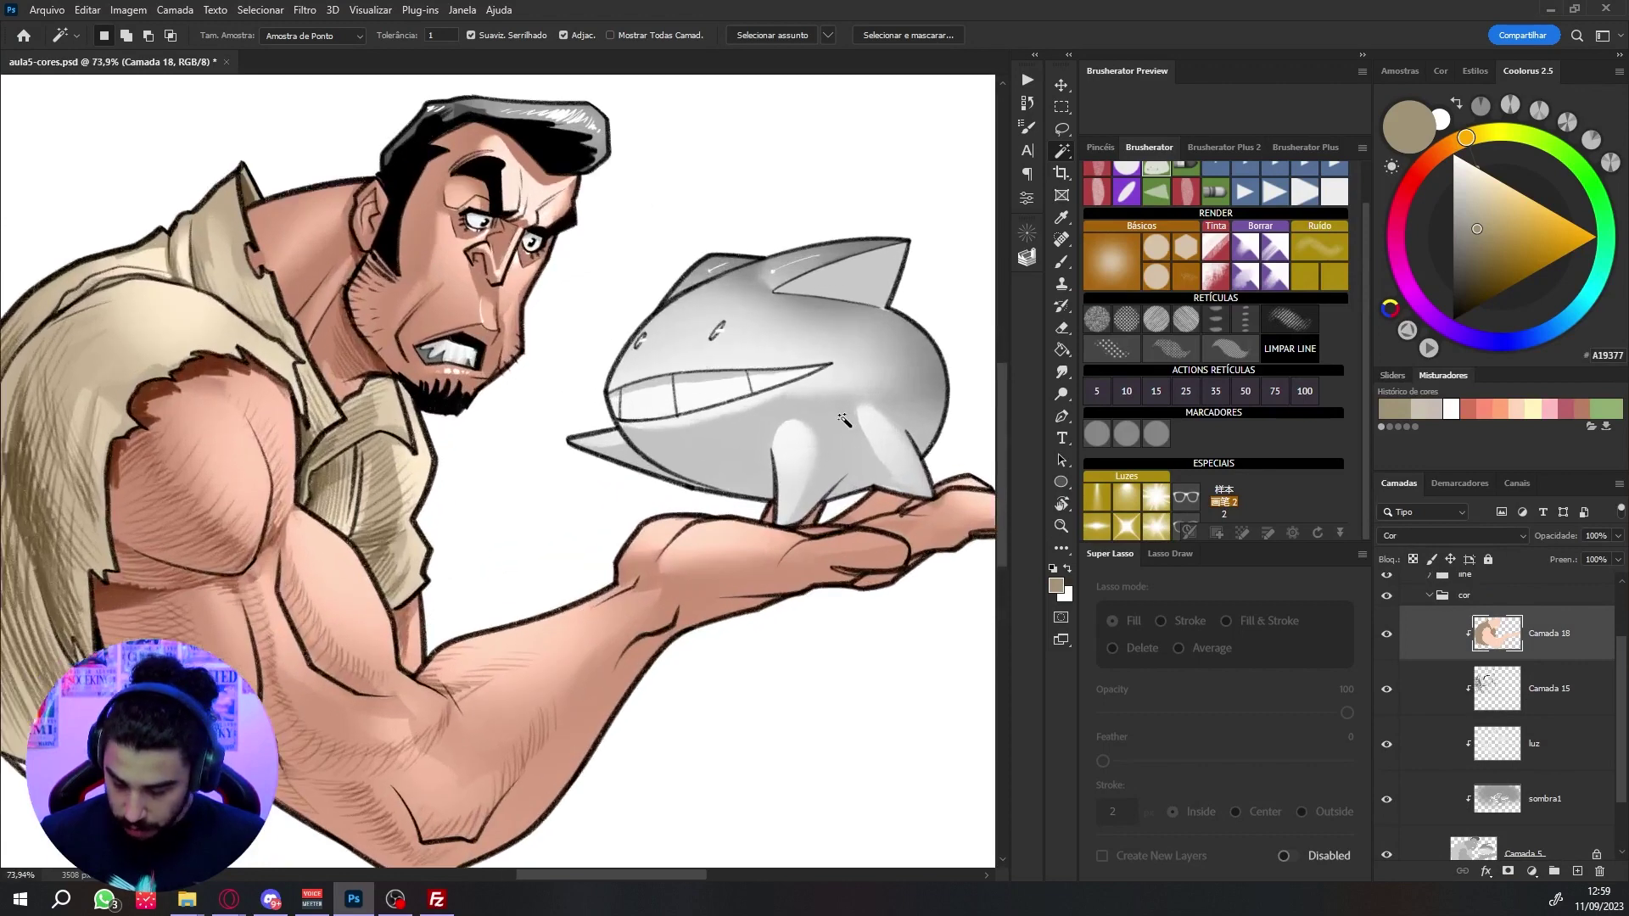
{"action": "left_click", "coordinate": [1062, 85]}
{"action": "scroll", "coordinate": [1474, 803], "scroll_direction": "down", "scroll_amount": 1}
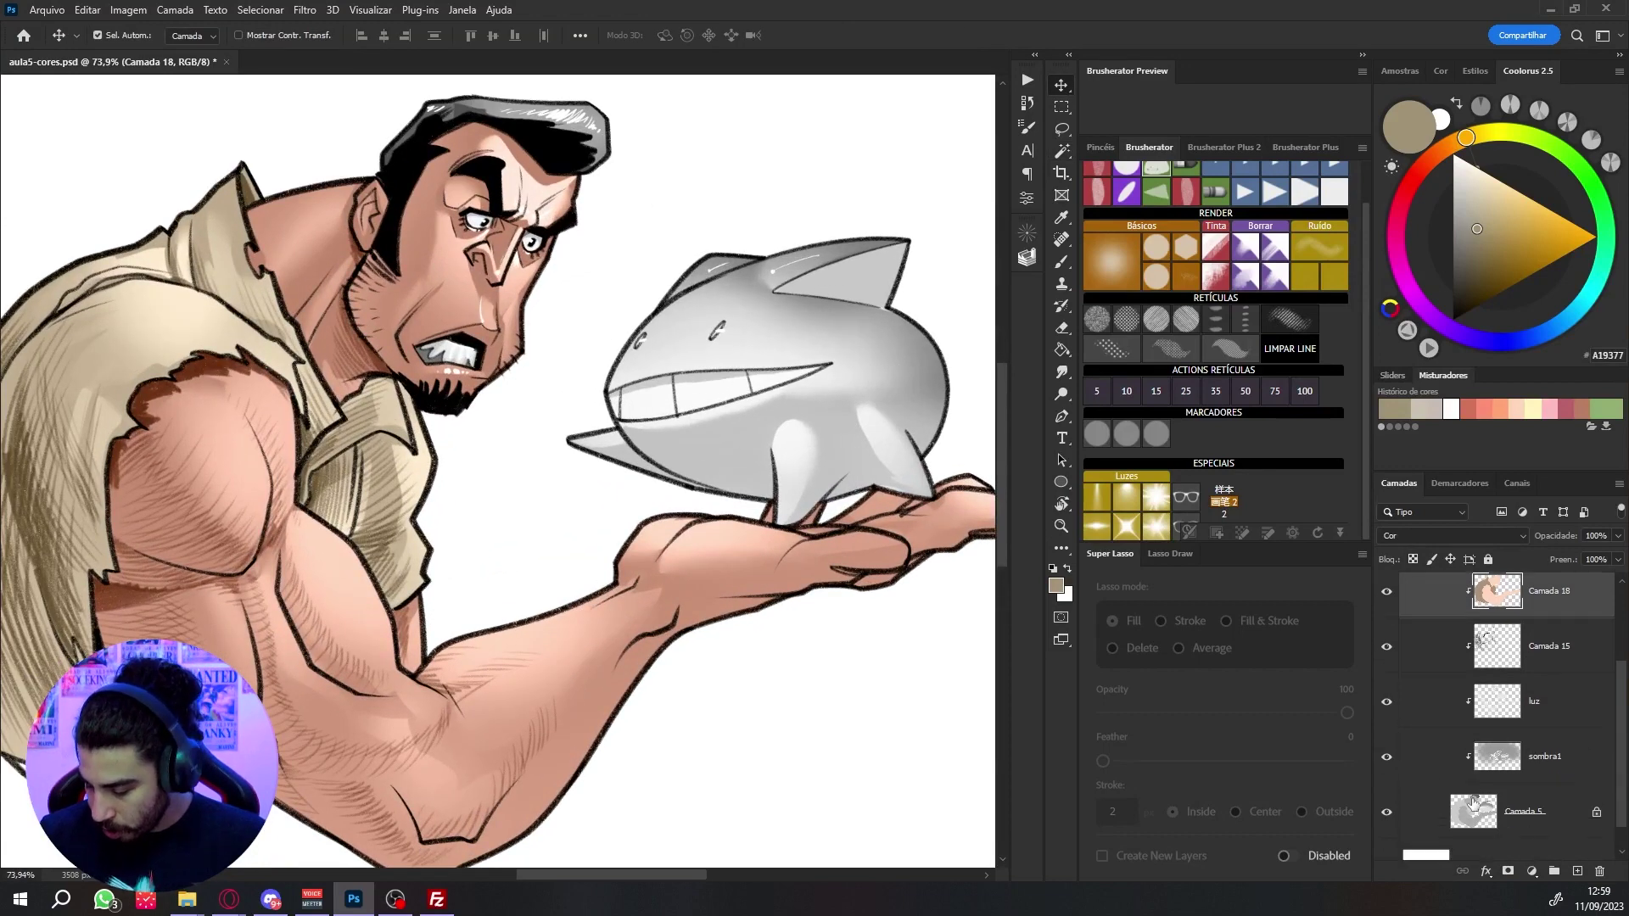
{"action": "left_click", "coordinate": [1479, 820]}
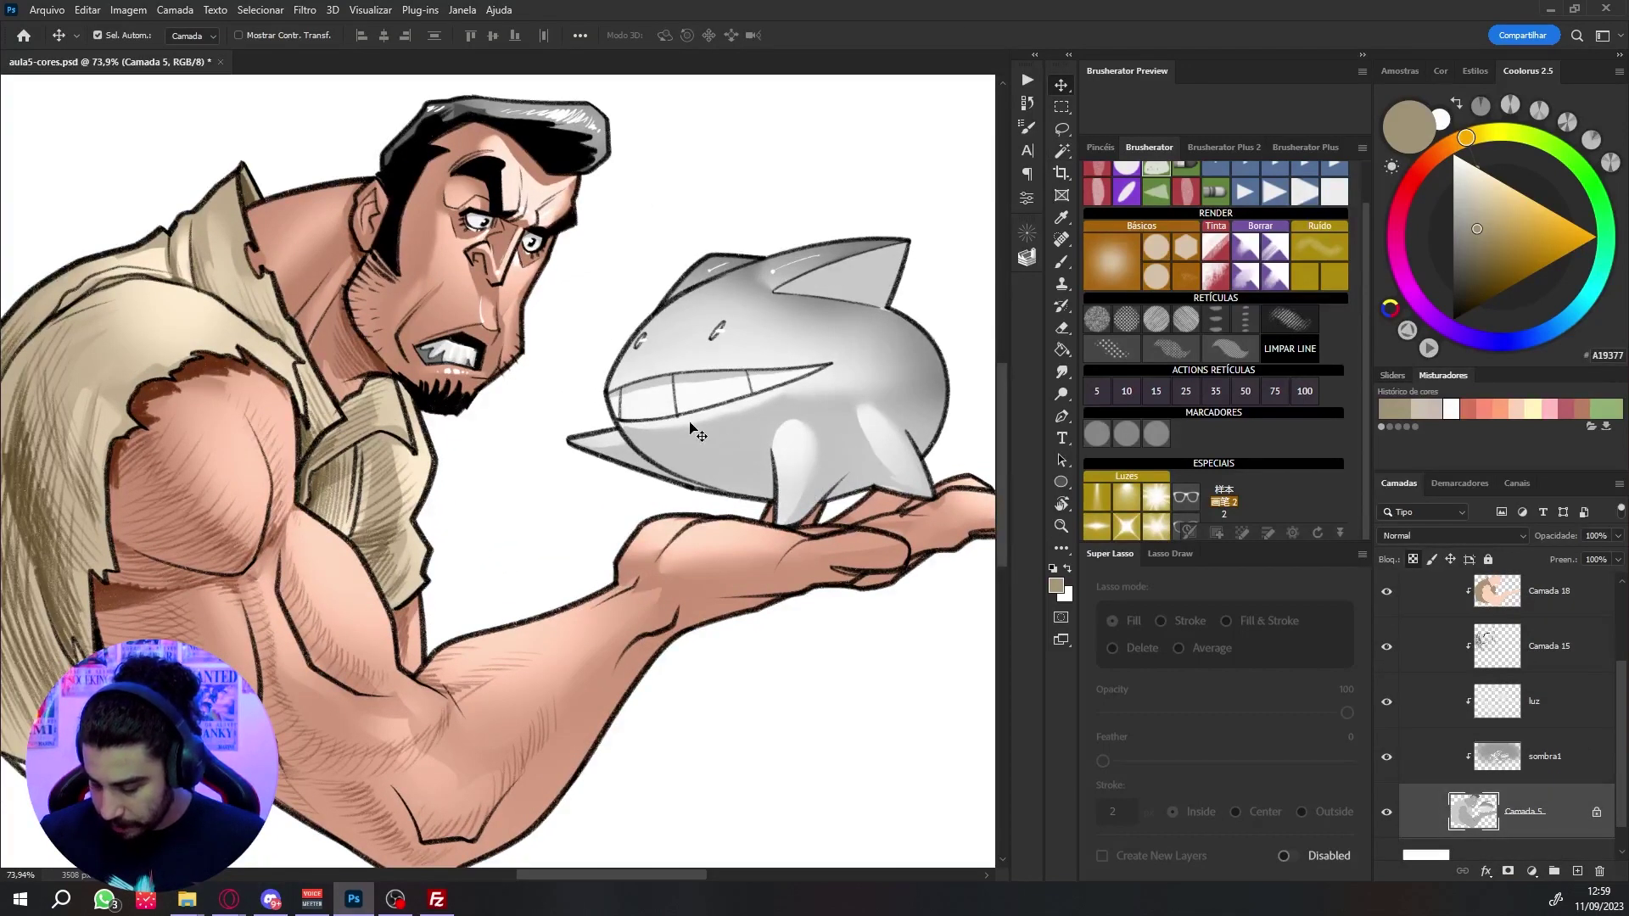
{"action": "key", "text": "w"}
{"action": "left_click", "coordinate": [877, 427]}
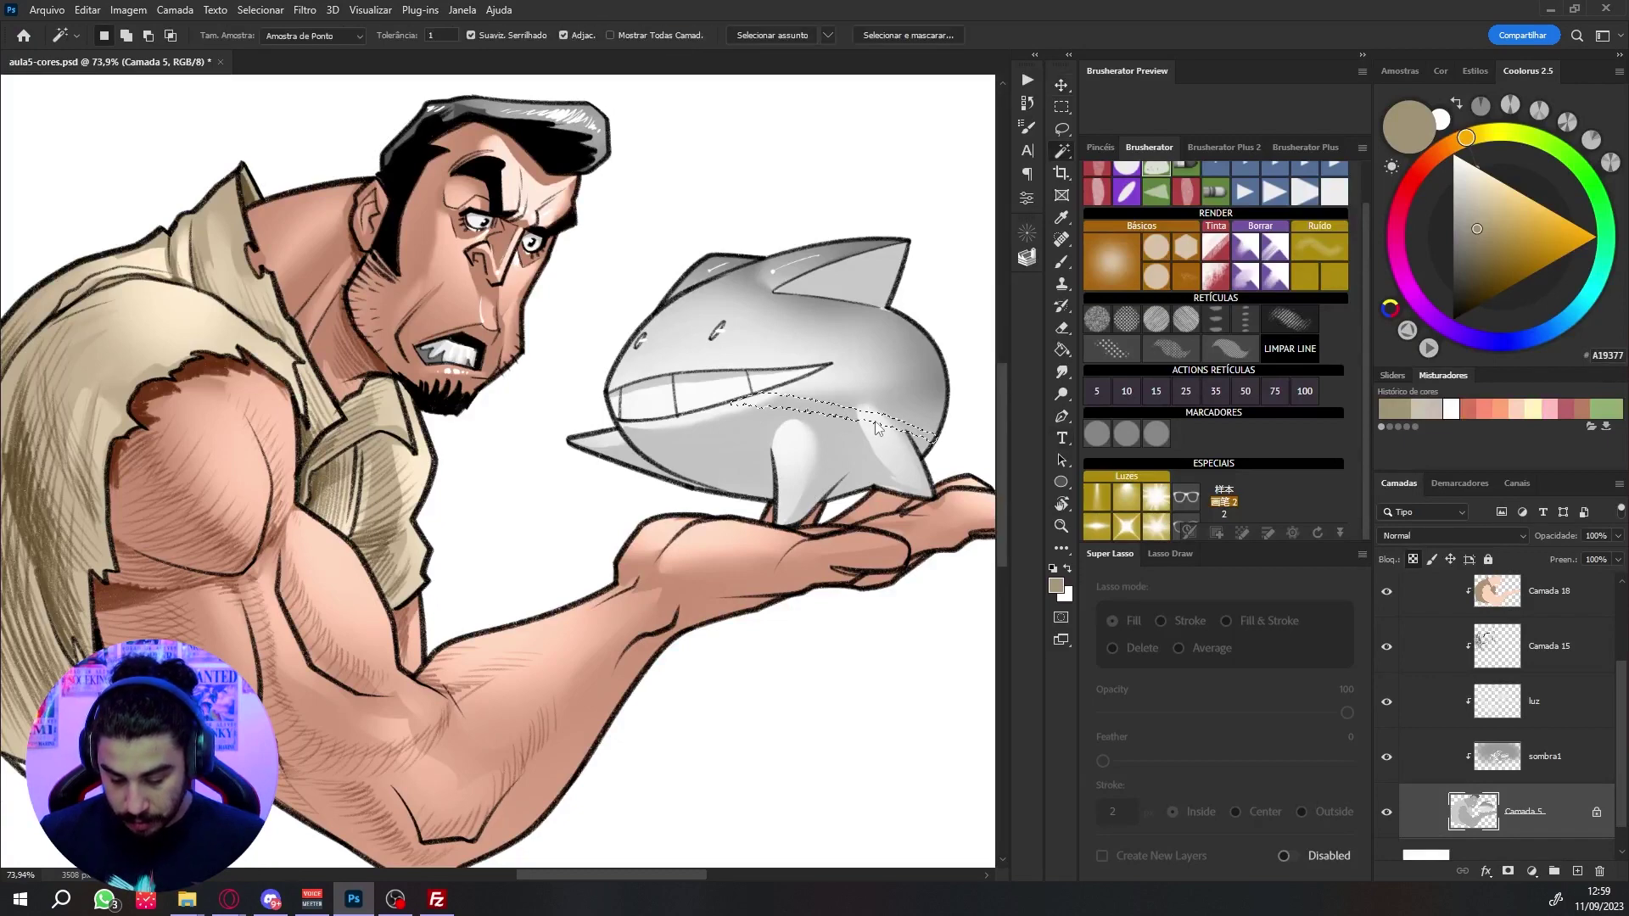
{"action": "key", "text": "ctrl+d"}
{"action": "left_click", "coordinate": [1386, 812]}
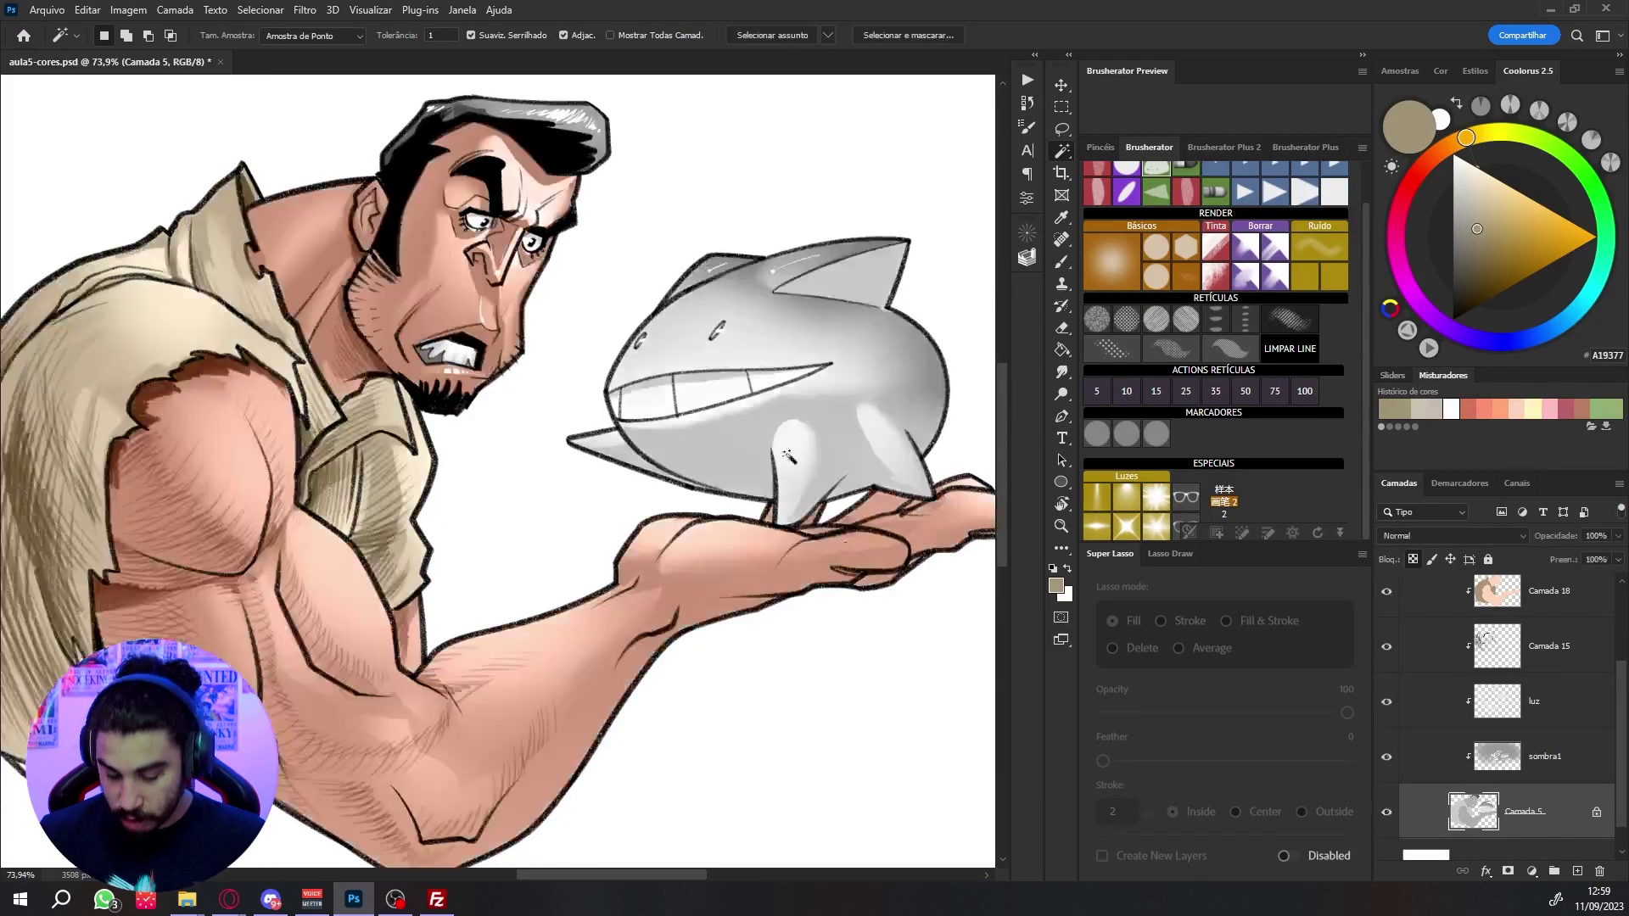
{"action": "scroll", "coordinate": [883, 443], "scroll_direction": "up", "scroll_amount": 3}
{"action": "scroll", "coordinate": [545, 323], "scroll_direction": "down", "scroll_amount": 3}
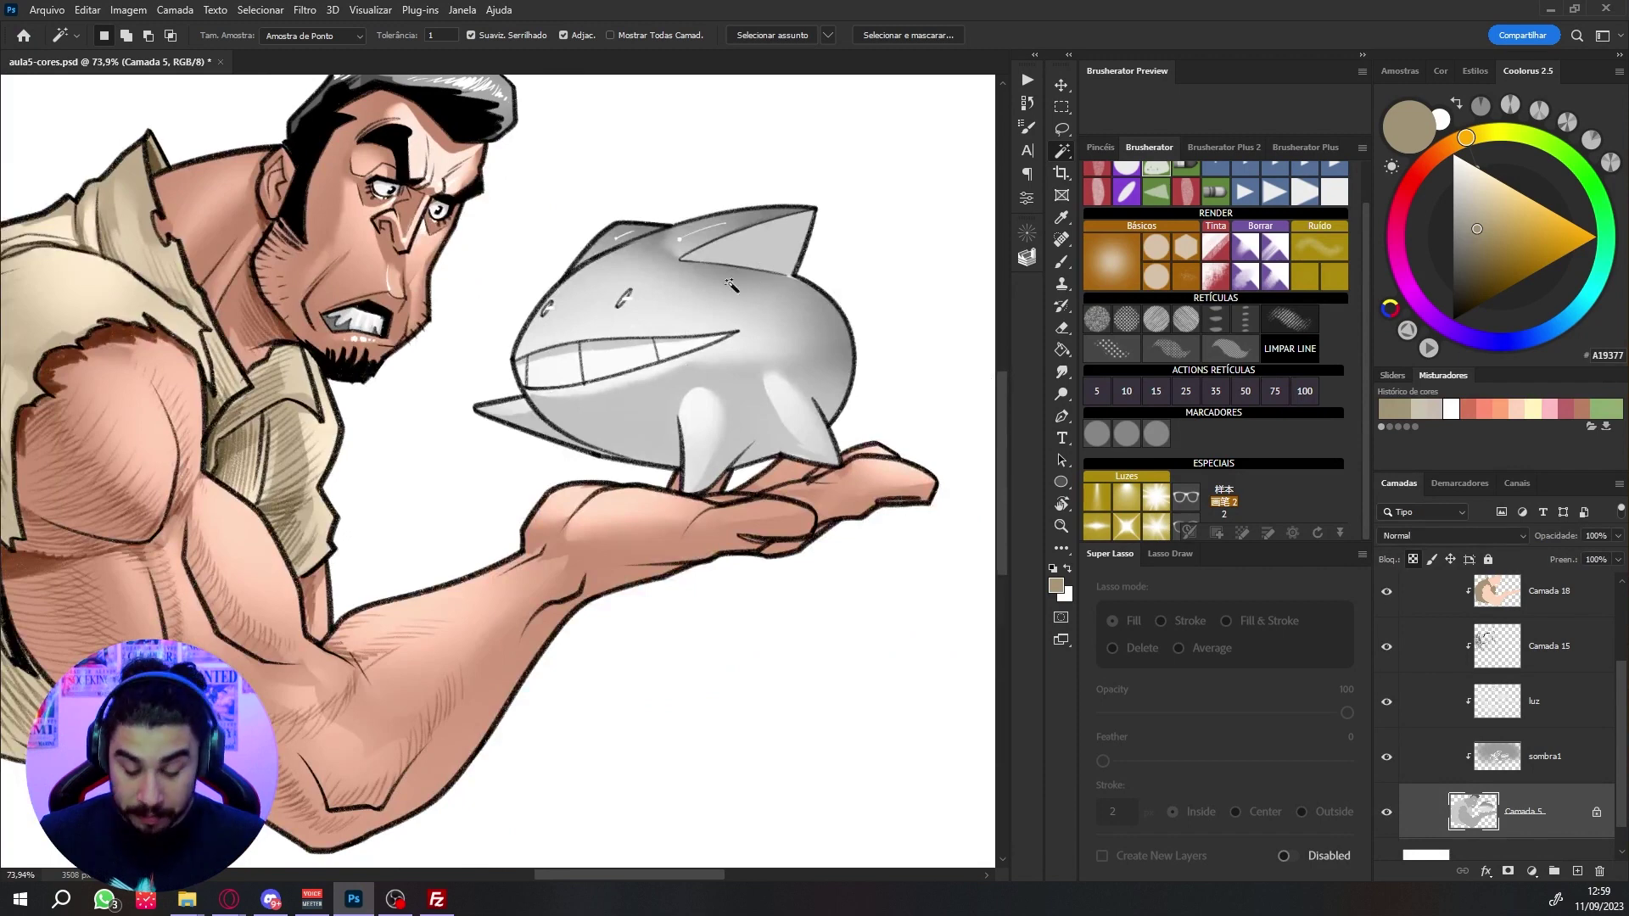
{"action": "left_click", "coordinate": [1383, 816]}
{"action": "left_click", "coordinate": [1383, 817]}
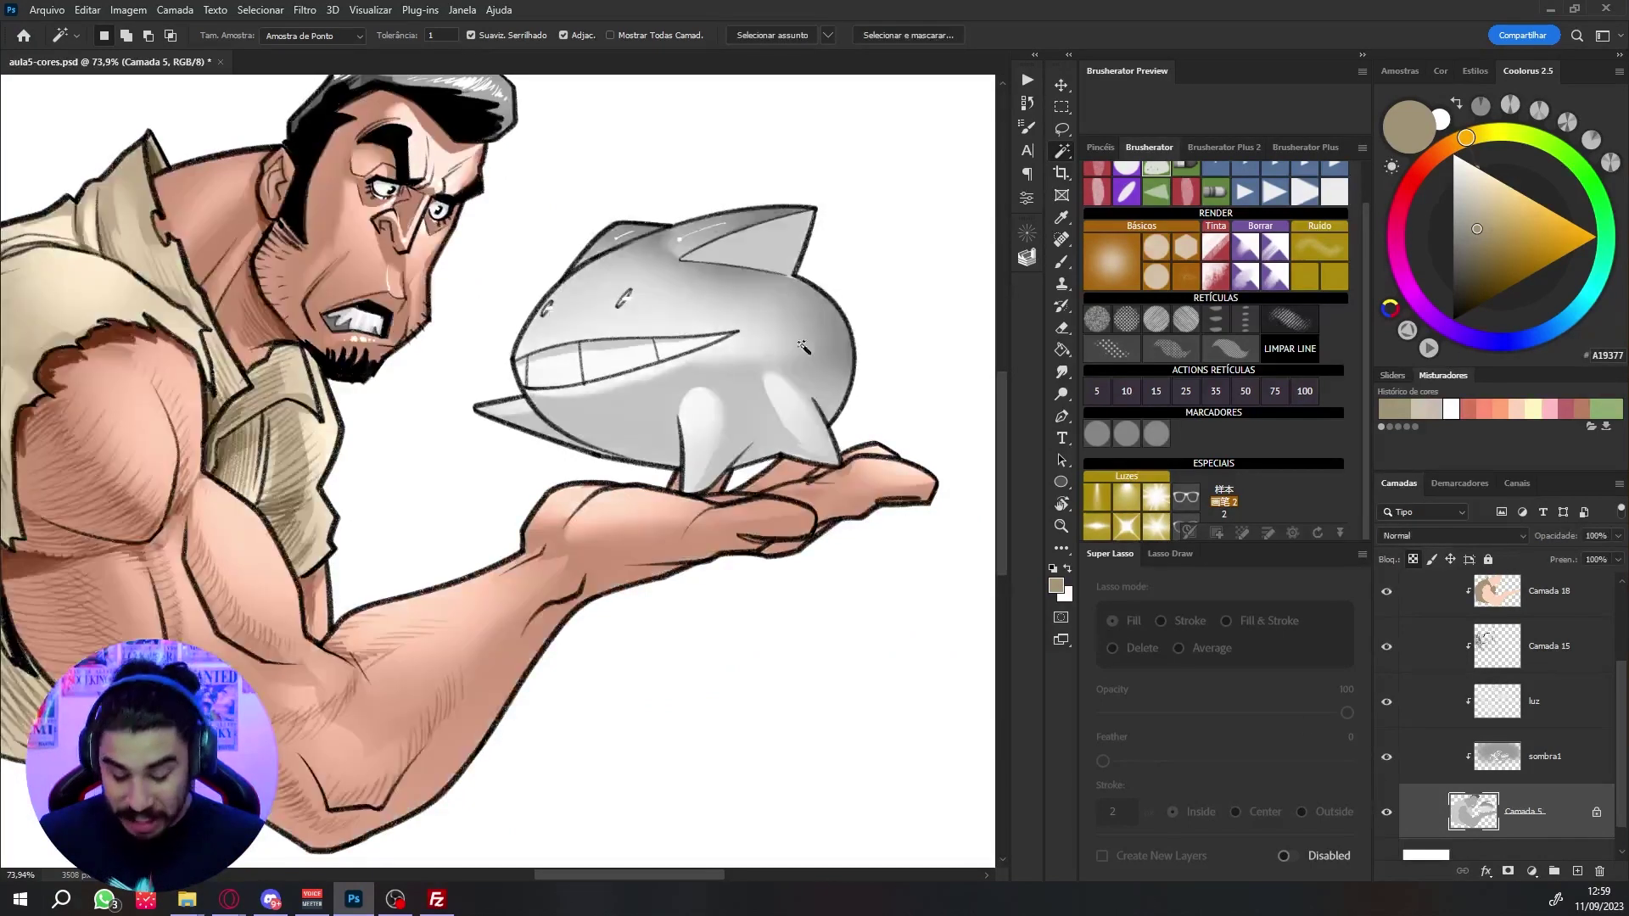
Step: On Camada 18, lasso around the whole shark creature, following its lower edge where it meets the man's hand
{"action": "scroll", "coordinate": [789, 354], "scroll_direction": "up", "scroll_amount": 3}
{"action": "scroll", "coordinate": [1526, 619], "scroll_direction": "up", "scroll_amount": 1}
{"action": "left_click", "coordinate": [1529, 617]}
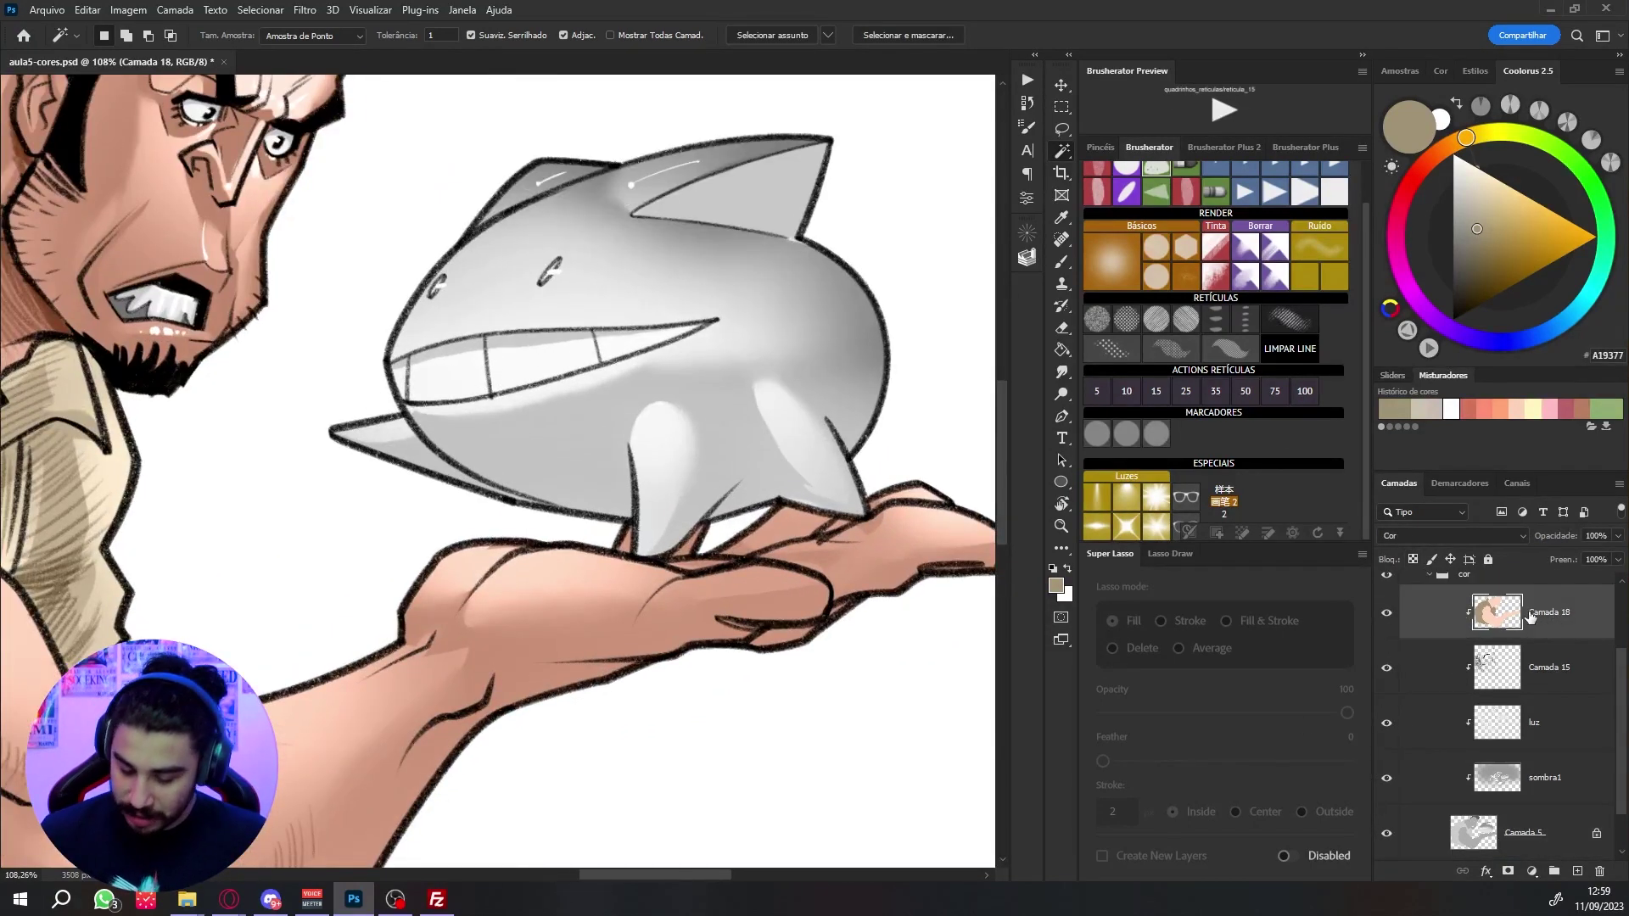
{"action": "key", "text": "l"}
{"action": "left_click_drag", "start_coordinate": [909, 458], "coordinate": [892, 488]}
{"action": "mouse_move", "coordinate": [851, 543]}
{"action": "left_mouse_down"}
{"action": "mouse_move", "coordinate": [867, 245]}
{"action": "mouse_move", "coordinate": [505, 138]}
{"action": "mouse_move", "coordinate": [252, 438]}
{"action": "mouse_move", "coordinate": [264, 613]}
{"action": "mouse_move", "coordinate": [358, 625]}
{"action": "mouse_move", "coordinate": [419, 597]}
{"action": "mouse_move", "coordinate": [527, 619]}
{"action": "mouse_move", "coordinate": [589, 598]}
{"action": "mouse_move", "coordinate": [594, 634]}
{"action": "mouse_move", "coordinate": [623, 638]}
{"action": "mouse_move", "coordinate": [668, 596]}
{"action": "mouse_move", "coordinate": [716, 584]}
{"action": "mouse_move", "coordinate": [824, 594]}
{"action": "mouse_move", "coordinate": [861, 543]}
{"action": "left_mouse_up"}
{"action": "scroll", "coordinate": [904, 549], "scroll_direction": "down", "scroll_amount": 2}
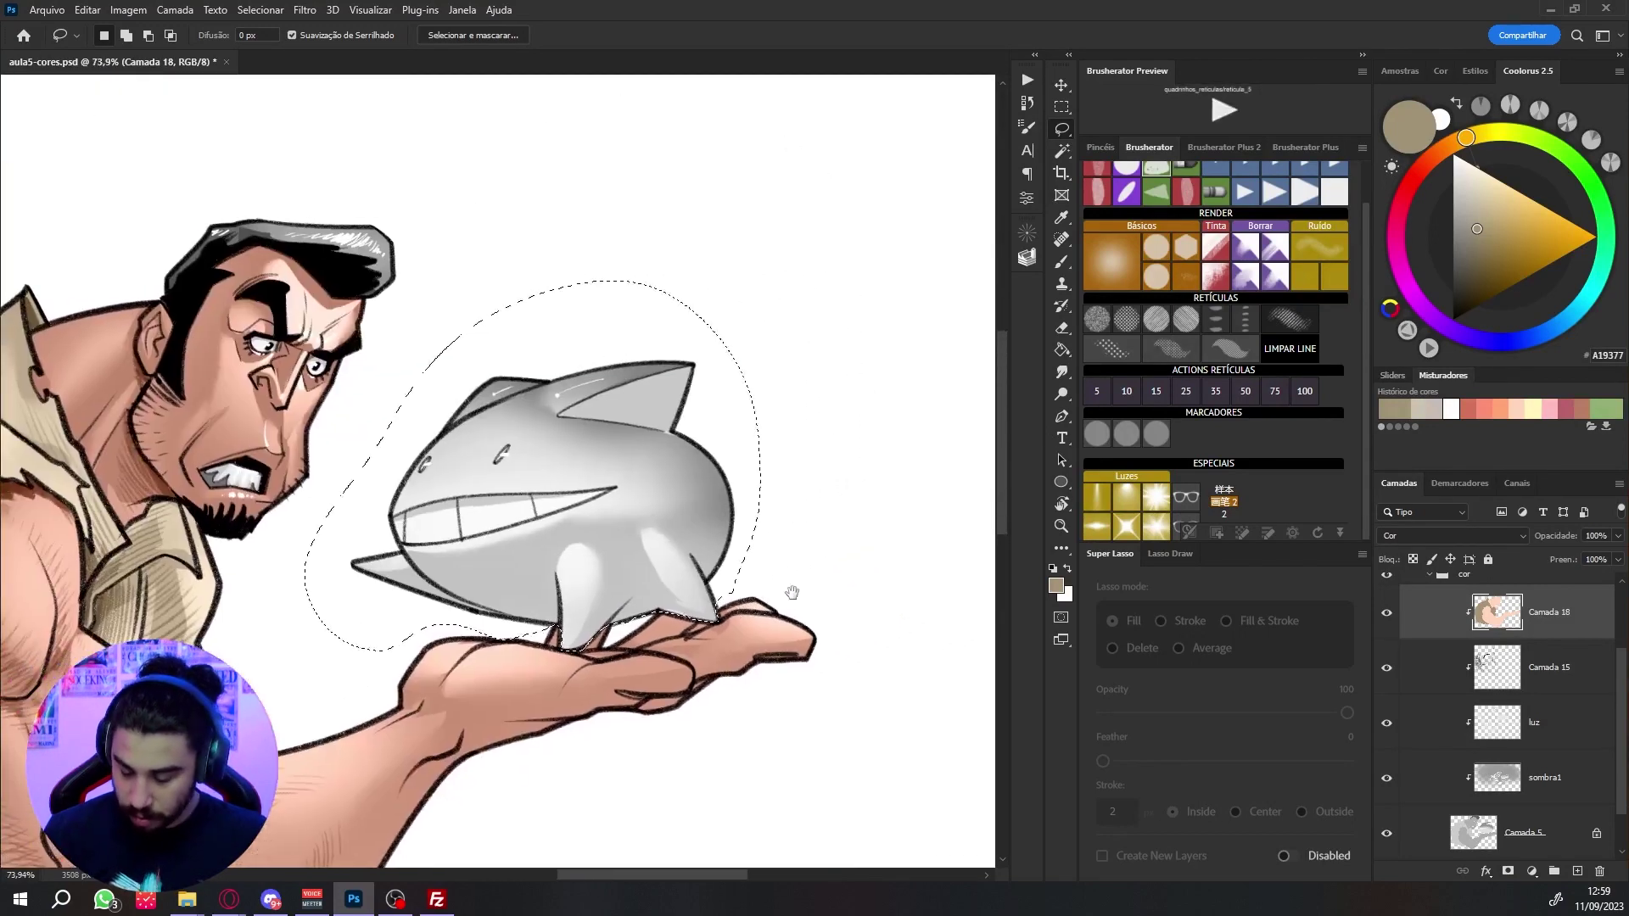
Step: Choose the soft round Básicos brush and a very light cyan as foreground colour
{"action": "key", "text": "b"}
{"action": "left_click", "coordinate": [1591, 290]}
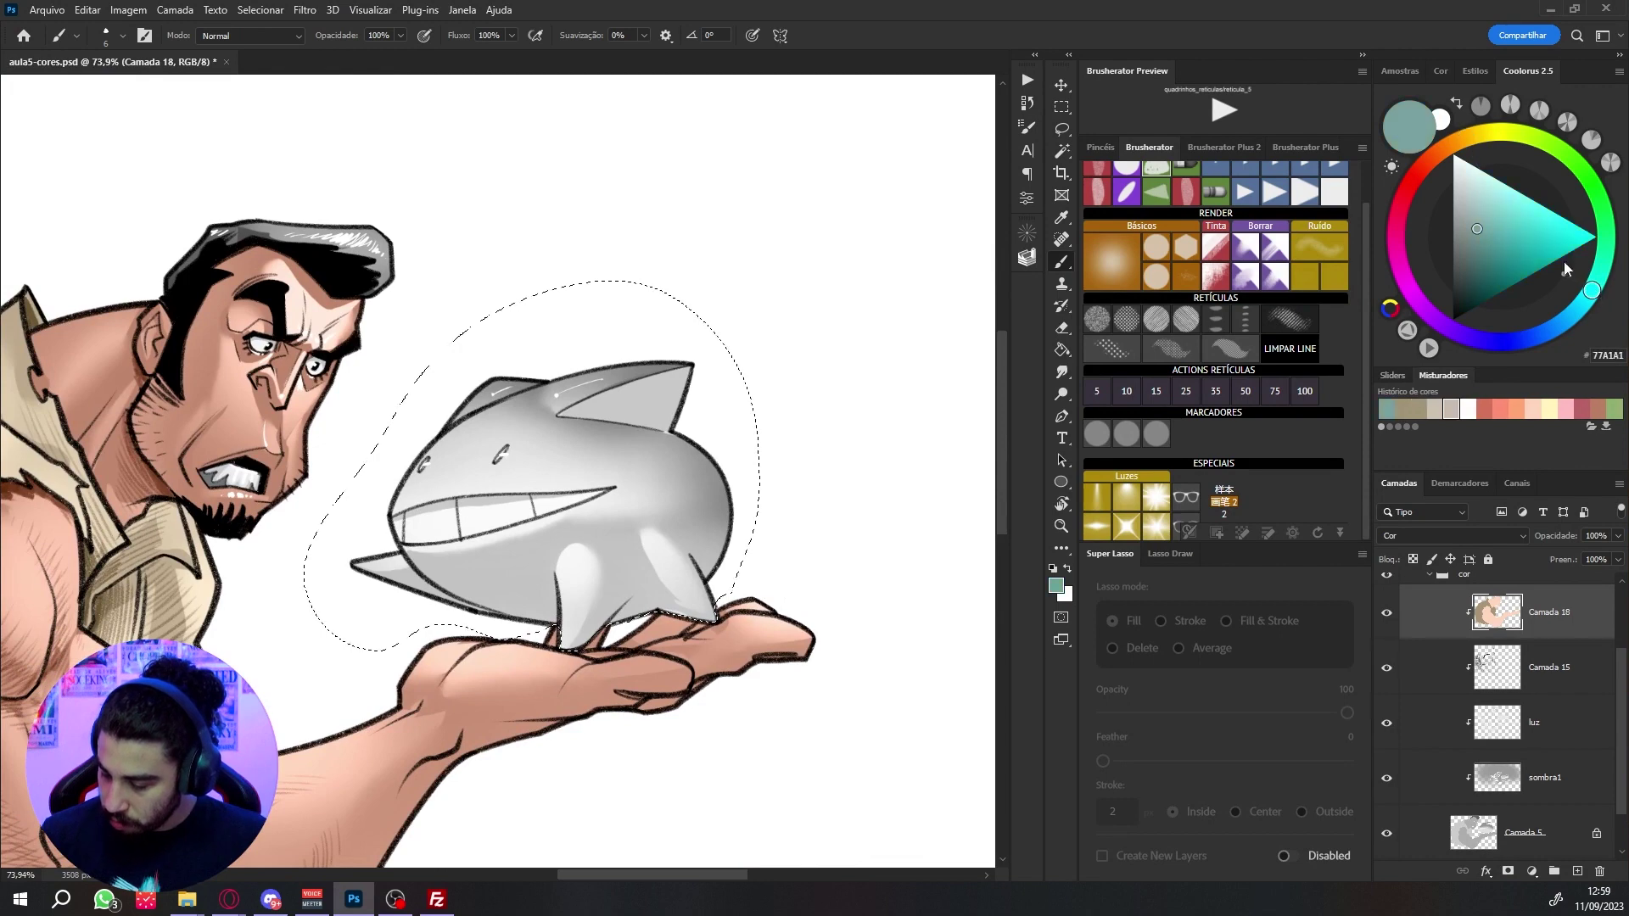
{"action": "left_click_drag", "start_coordinate": [1565, 270], "coordinate": [1474, 136]}
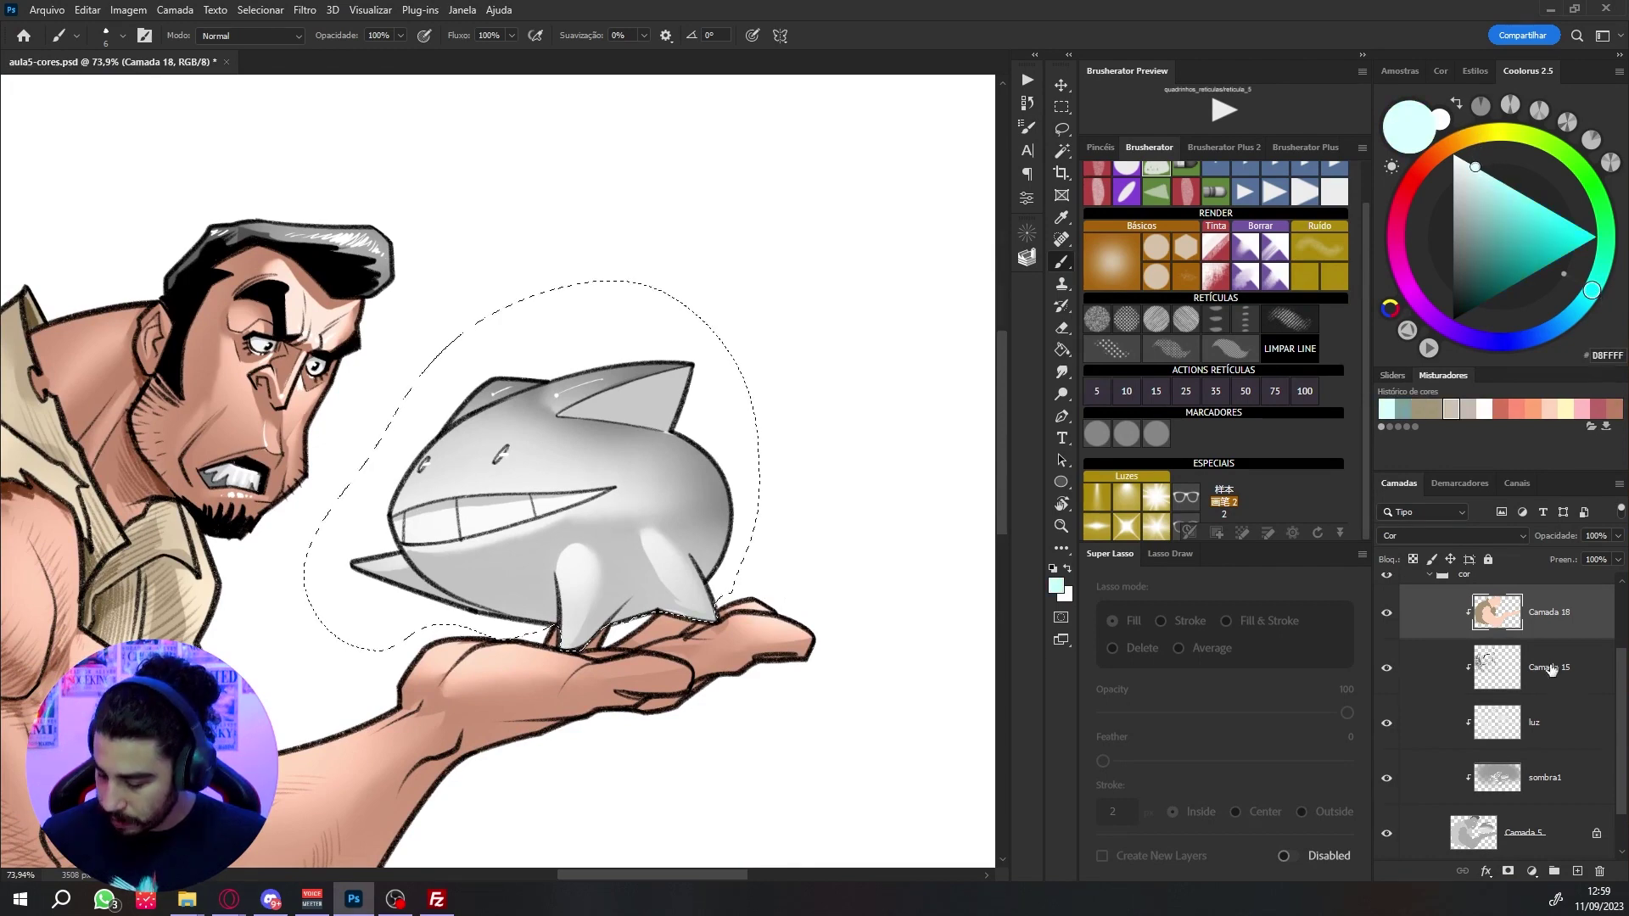
{"action": "left_click", "coordinate": [1111, 266]}
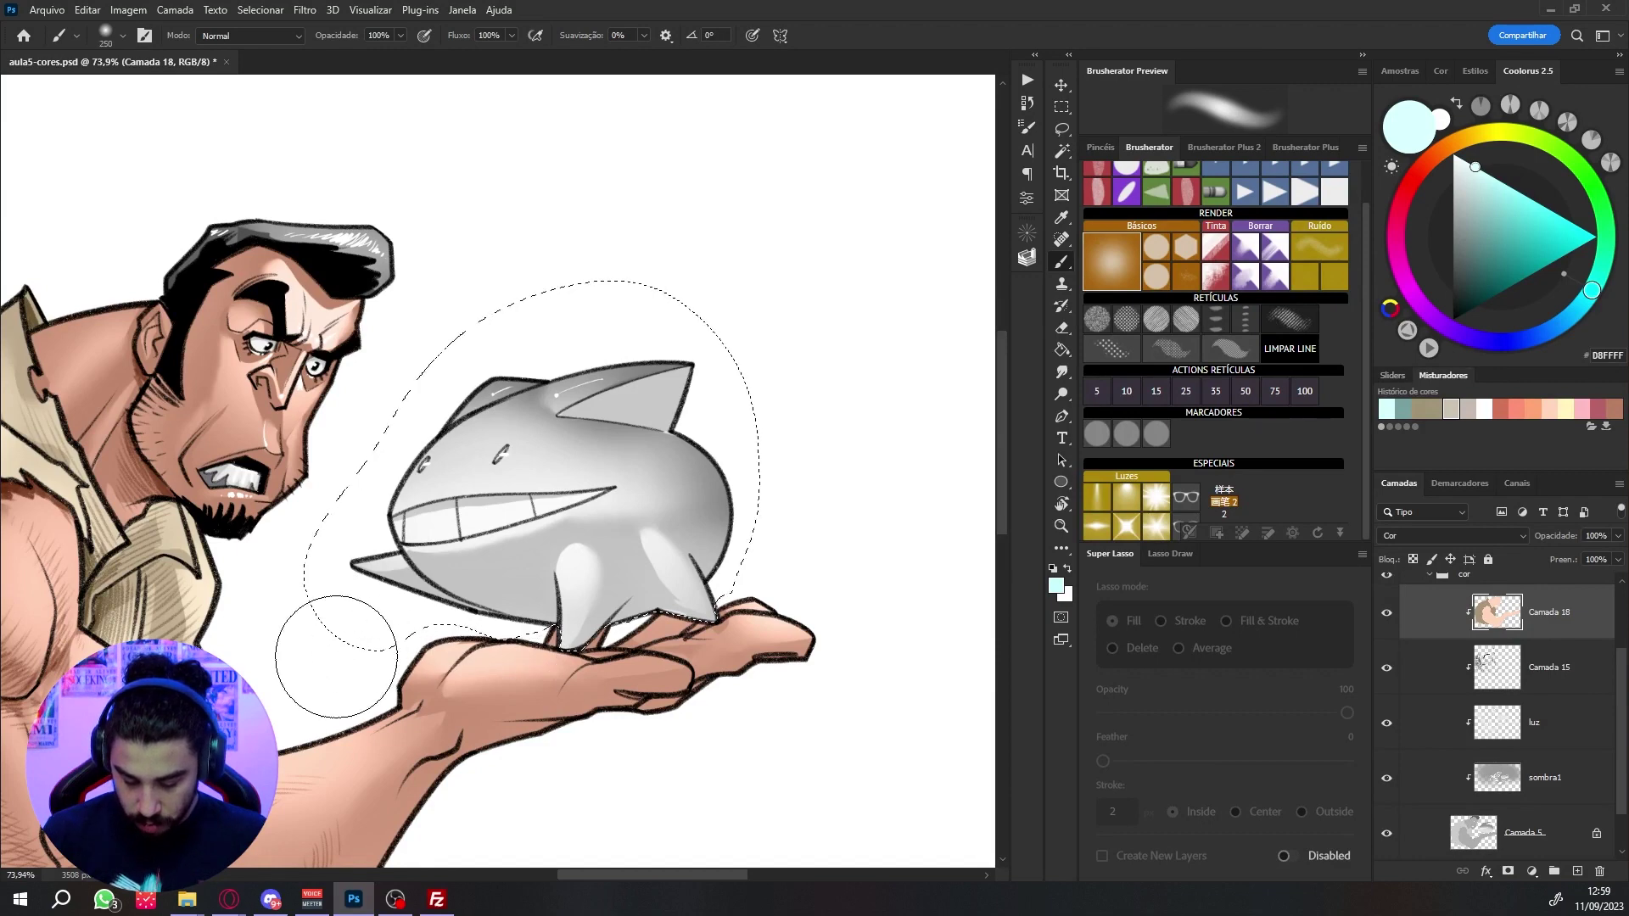
Step: Enlarge the soft brush to 600 and paint the light cyan over the shark's lower body, tail and legs
{"action": "key", "text": "bracketright"}
{"action": "key", "text": "bracketright"}
{"action": "key", "text": "bracketright"}
{"action": "key", "text": "bracketright"}
{"action": "key", "text": "bracketright"}
{"action": "key", "text": "bracketright"}
{"action": "key", "text": "bracketright"}
{"action": "mouse_move", "coordinate": [344, 696]}
{"action": "left_mouse_down"}
{"action": "mouse_move", "coordinate": [618, 691]}
{"action": "mouse_move", "coordinate": [922, 658]}
{"action": "mouse_move", "coordinate": [613, 719]}
{"action": "mouse_move", "coordinate": [346, 705]}
{"action": "left_mouse_up"}
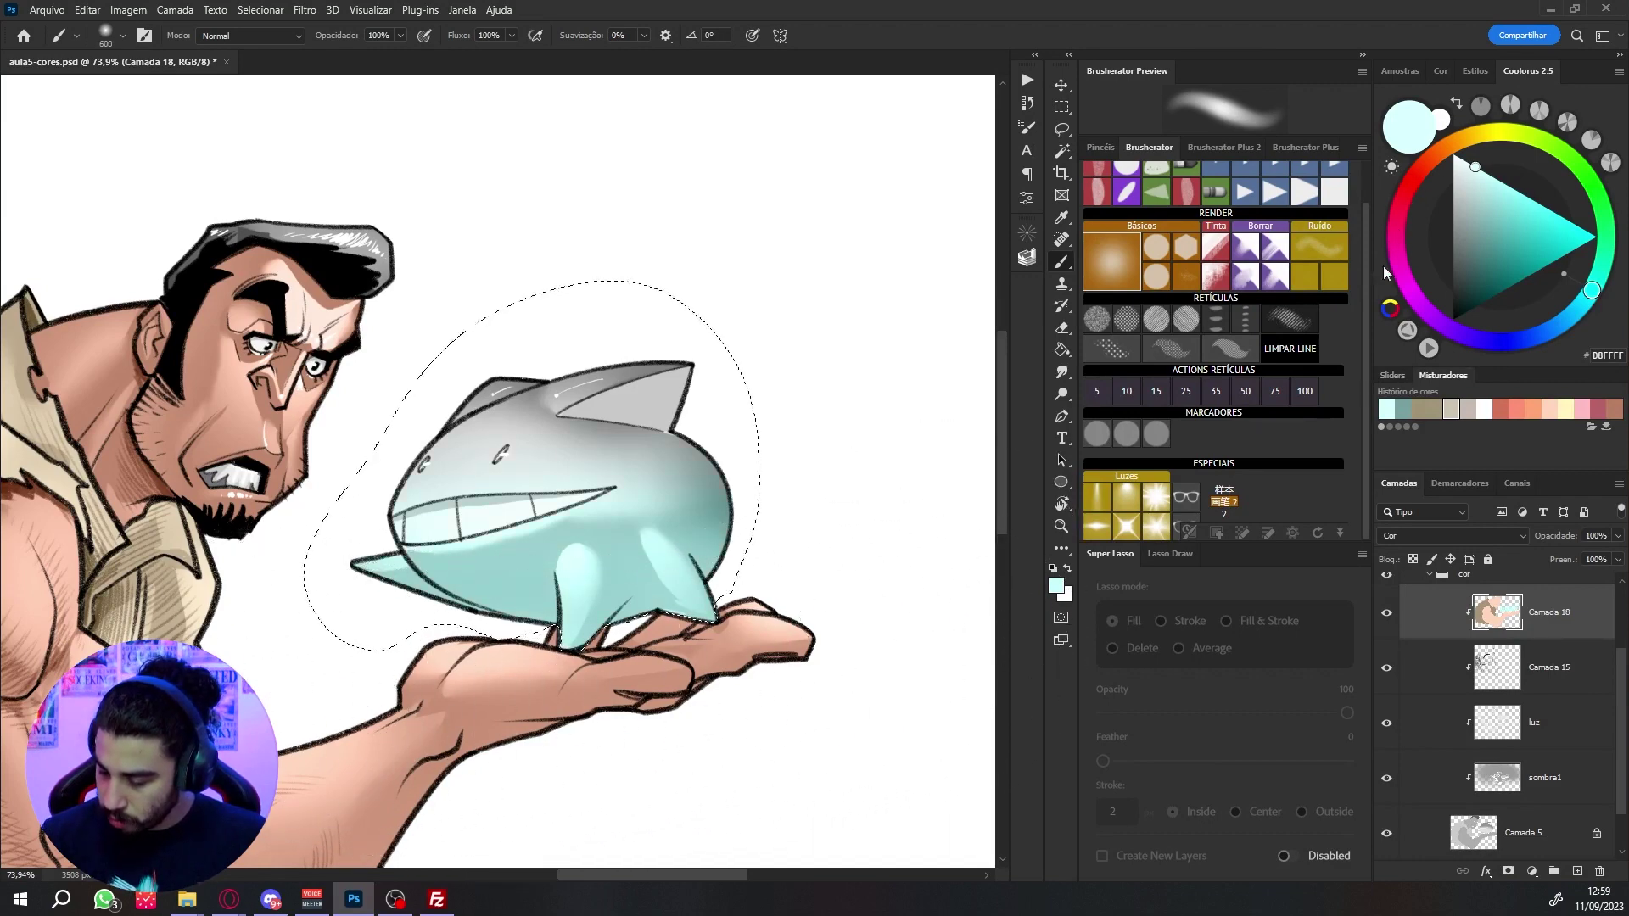
Step: Pick a light pink and, with a smaller soft brush, paint it across the shark's head, back and fin
{"action": "left_click_drag", "start_coordinate": [1396, 263], "coordinate": [1395, 244]}
{"action": "left_click_drag", "start_coordinate": [1486, 172], "coordinate": [1497, 170]}
{"action": "left_click", "coordinate": [1495, 177]}
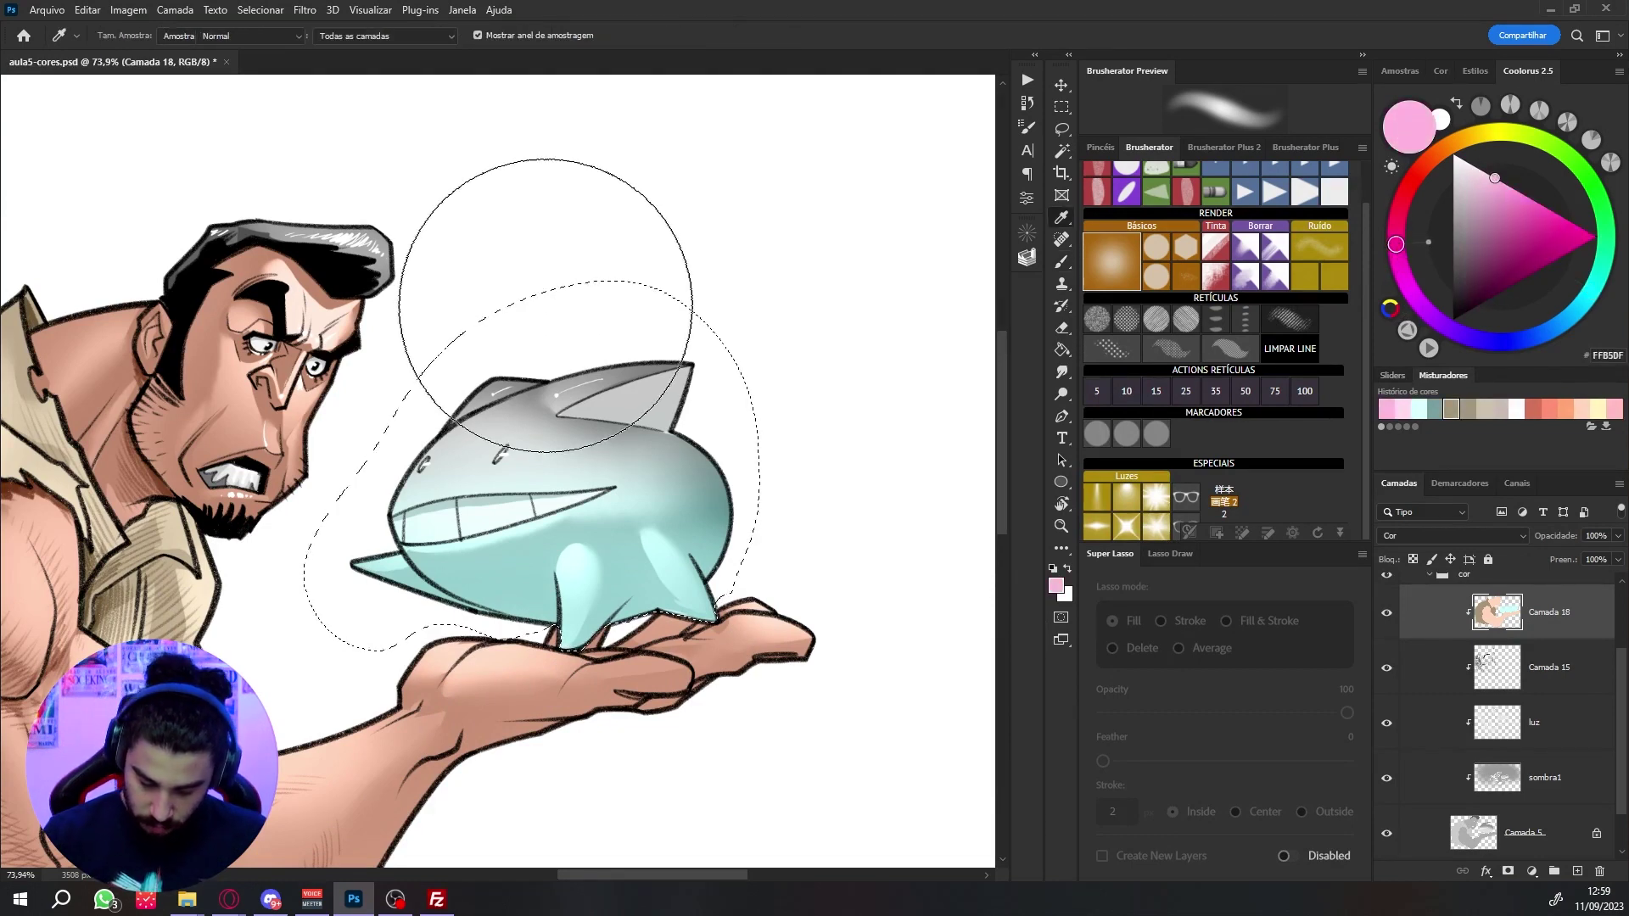
{"action": "key", "text": "bracketleft"}
{"action": "key", "text": "bracketleft"}
{"action": "key", "text": "bracketleft"}
{"action": "left_click_drag", "start_coordinate": [322, 417], "coordinate": [762, 343]}
Step: Try a broad pink stroke over the shark's upper body with the brush enlarged to 900, and undo the stroke
{"action": "key", "text": "bracketright"}
{"action": "key", "text": "bracketright"}
{"action": "key", "text": "bracketright"}
{"action": "key", "text": "bracketright"}
{"action": "key", "text": "bracketright"}
{"action": "key", "text": "bracketright"}
{"action": "left_click_drag", "start_coordinate": [883, 377], "coordinate": [326, 338]}
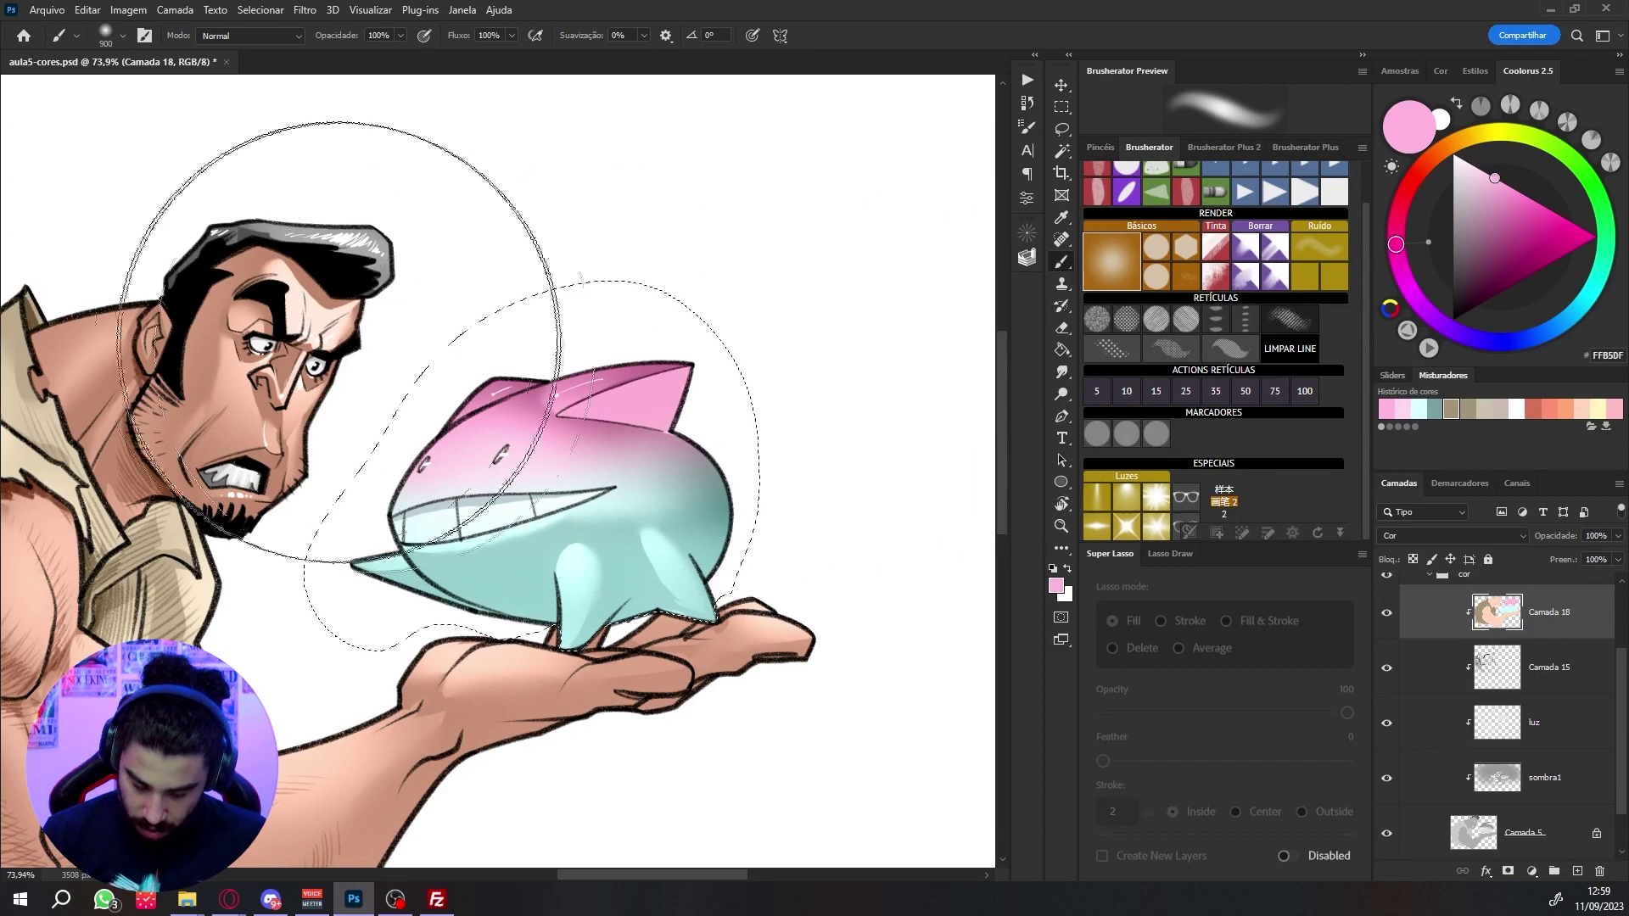
{"action": "key", "text": "bracketleft"}
{"action": "key", "text": "bracketleft"}
{"action": "key", "text": "bracketleft"}
{"action": "key", "text": "bracketleft"}
{"action": "key", "text": "ctrl+z"}
Step: Extend the pink down the shark's back with the soft brush at size 500 and deselect
{"action": "mouse_move", "coordinate": [727, 309]}
{"action": "left_mouse_down"}
{"action": "mouse_move", "coordinate": [447, 343]}
{"action": "mouse_move", "coordinate": [625, 399]}
{"action": "mouse_move", "coordinate": [794, 393]}
{"action": "left_mouse_up"}
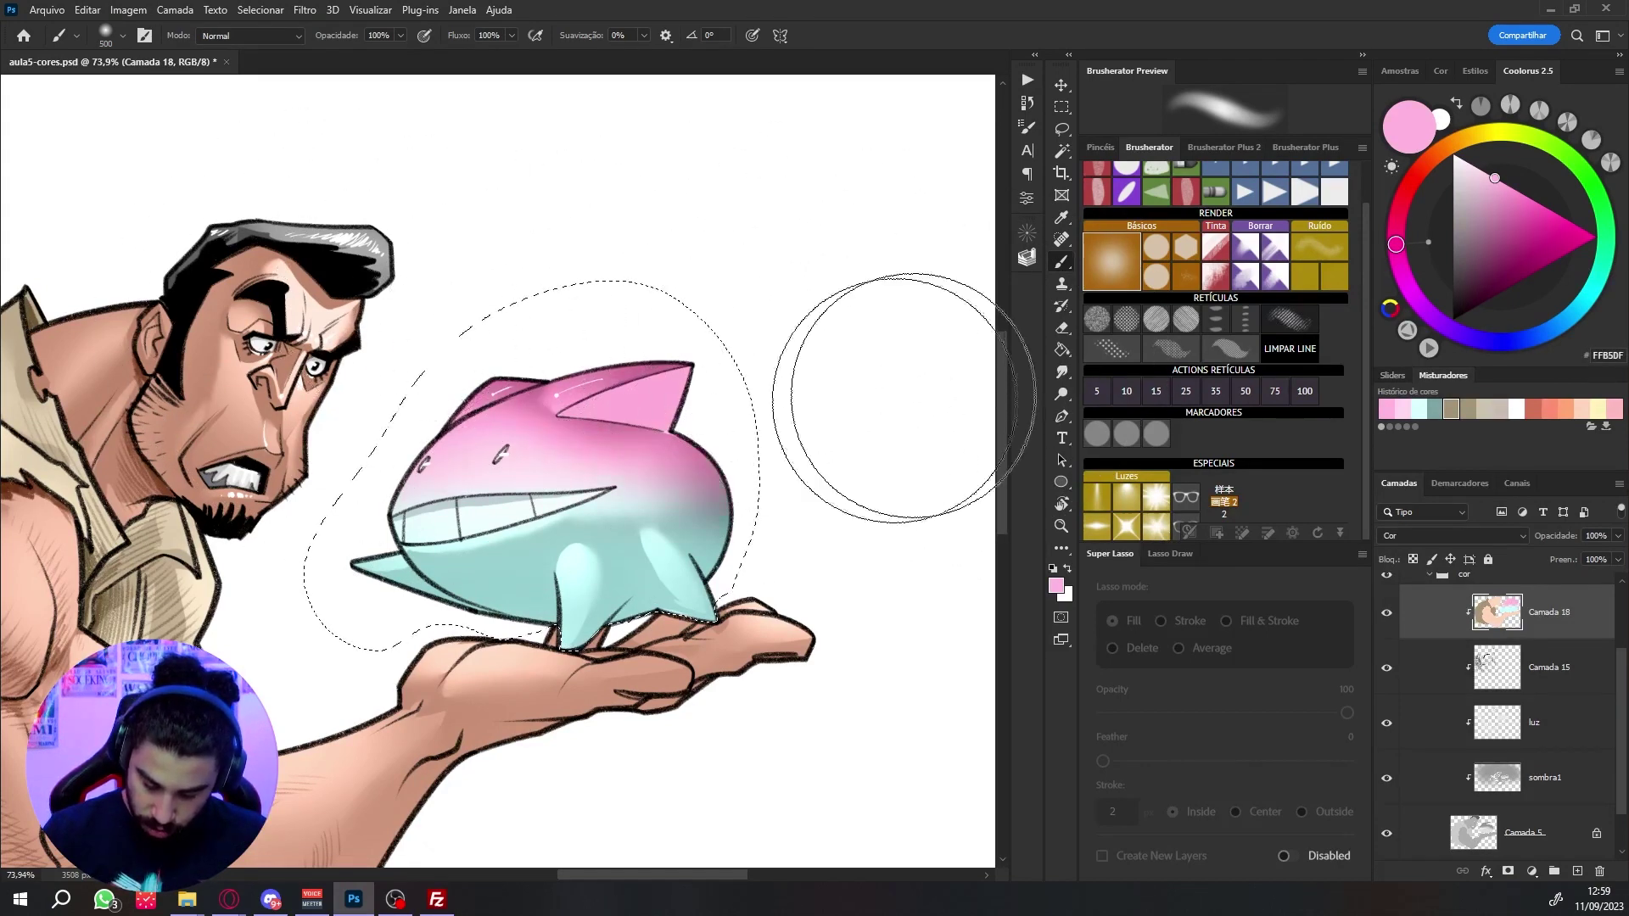
{"action": "key", "text": "ctrl+d"}
{"action": "scroll", "coordinate": [641, 589], "scroll_direction": "up", "scroll_amount": 6}
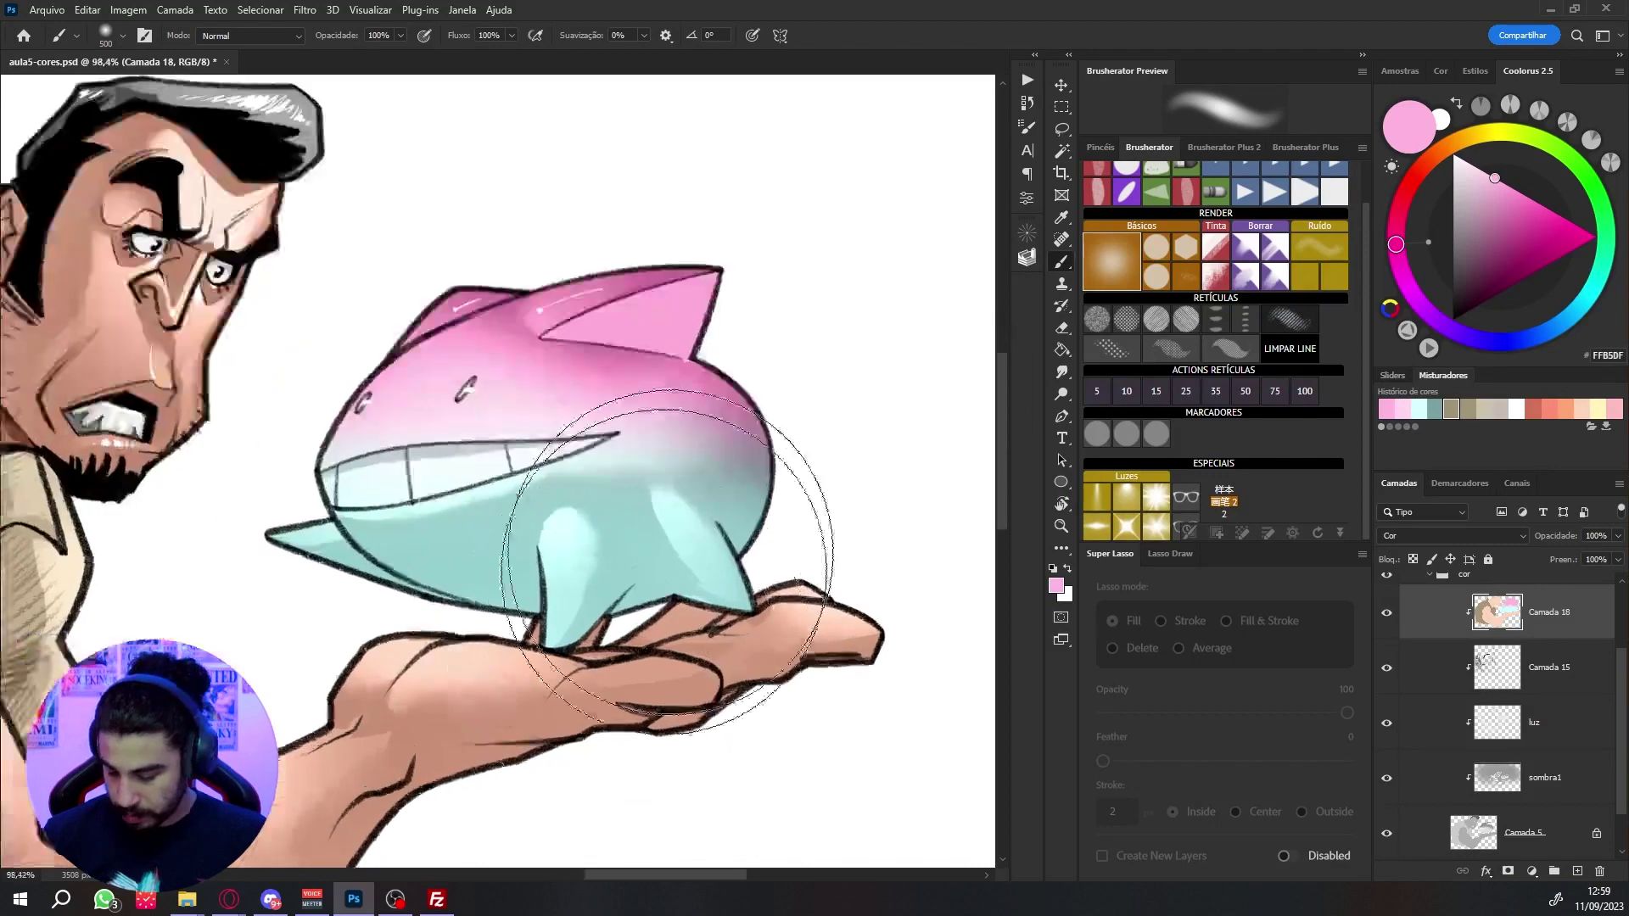
Step: Lasso the inner face of the shark's dorsal fin and fill it with the skin tone FFD5BD from the colour history
{"action": "key", "text": "l"}
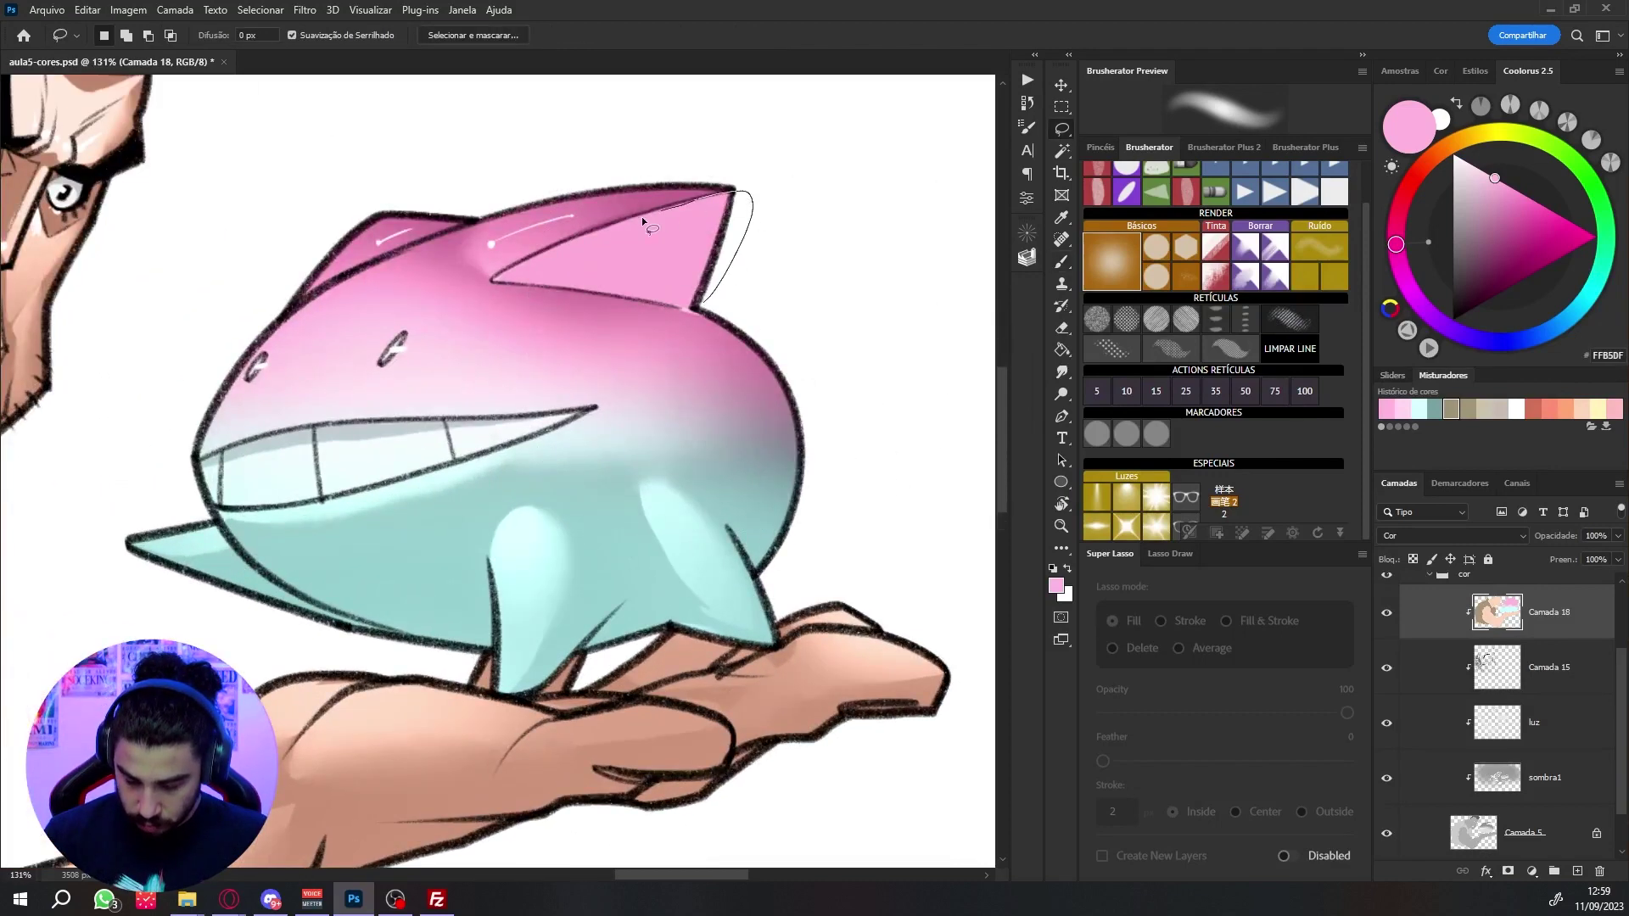
{"action": "left_click_drag", "start_coordinate": [652, 276], "coordinate": [642, 284]}
{"action": "key", "text": "r"}
{"action": "left_click_drag", "start_coordinate": [838, 246], "coordinate": [730, 138]}
{"action": "scroll", "coordinate": [577, 212], "scroll_direction": "up", "scroll_amount": 3}
{"action": "mouse_move", "coordinate": [548, 177]}
{"action": "left_mouse_down"}
{"action": "mouse_move", "coordinate": [555, 156]}
{"action": "mouse_move", "coordinate": [386, 300]}
{"action": "mouse_move", "coordinate": [543, 264]}
{"action": "mouse_move", "coordinate": [635, 217]}
{"action": "mouse_move", "coordinate": [586, 237]}
{"action": "left_mouse_up"}
{"action": "scroll", "coordinate": [491, 211], "scroll_direction": "up", "scroll_amount": 4}
{"action": "key", "text": "r"}
{"action": "scroll", "coordinate": [665, 226], "scroll_direction": "down", "scroll_amount": 4}
{"action": "key", "text": "r"}
{"action": "left_click", "coordinate": [1581, 408]}
{"action": "scroll", "coordinate": [500, 471], "scroll_direction": "down", "scroll_amount": 5}
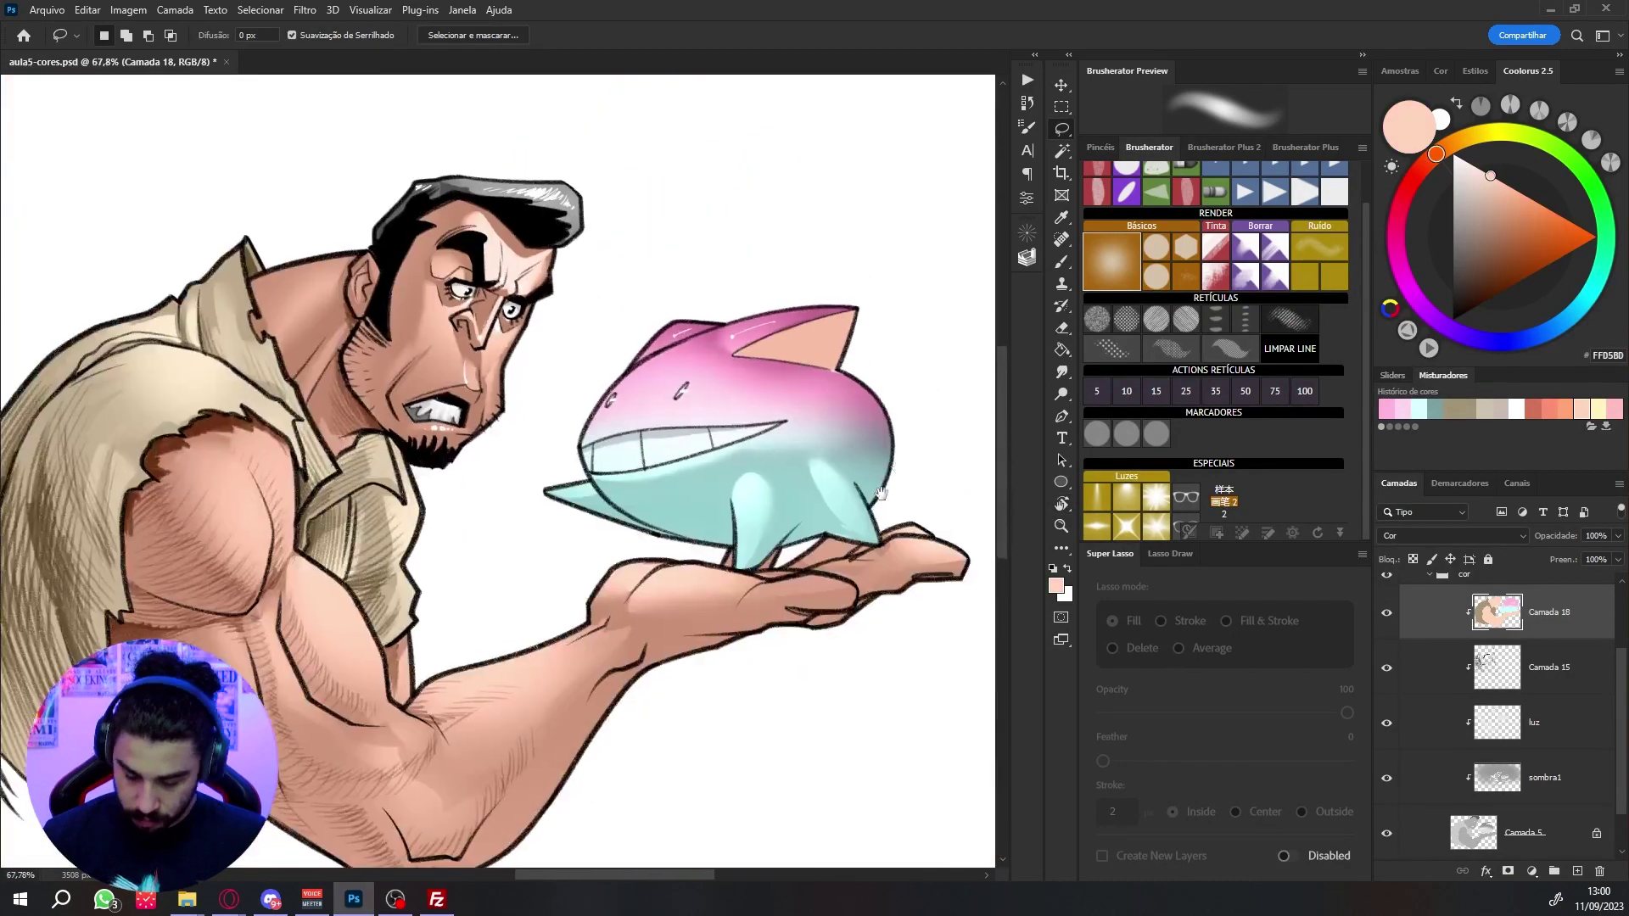
{"action": "key", "text": "alt+BackSpace"}
Step: Lasso the dark grey areas around the man's teeth, fill them with a saturated pink and deselect
{"action": "key", "text": "r"}
{"action": "key", "text": "l"}
{"action": "scroll", "coordinate": [450, 390], "scroll_direction": "up", "scroll_amount": 6}
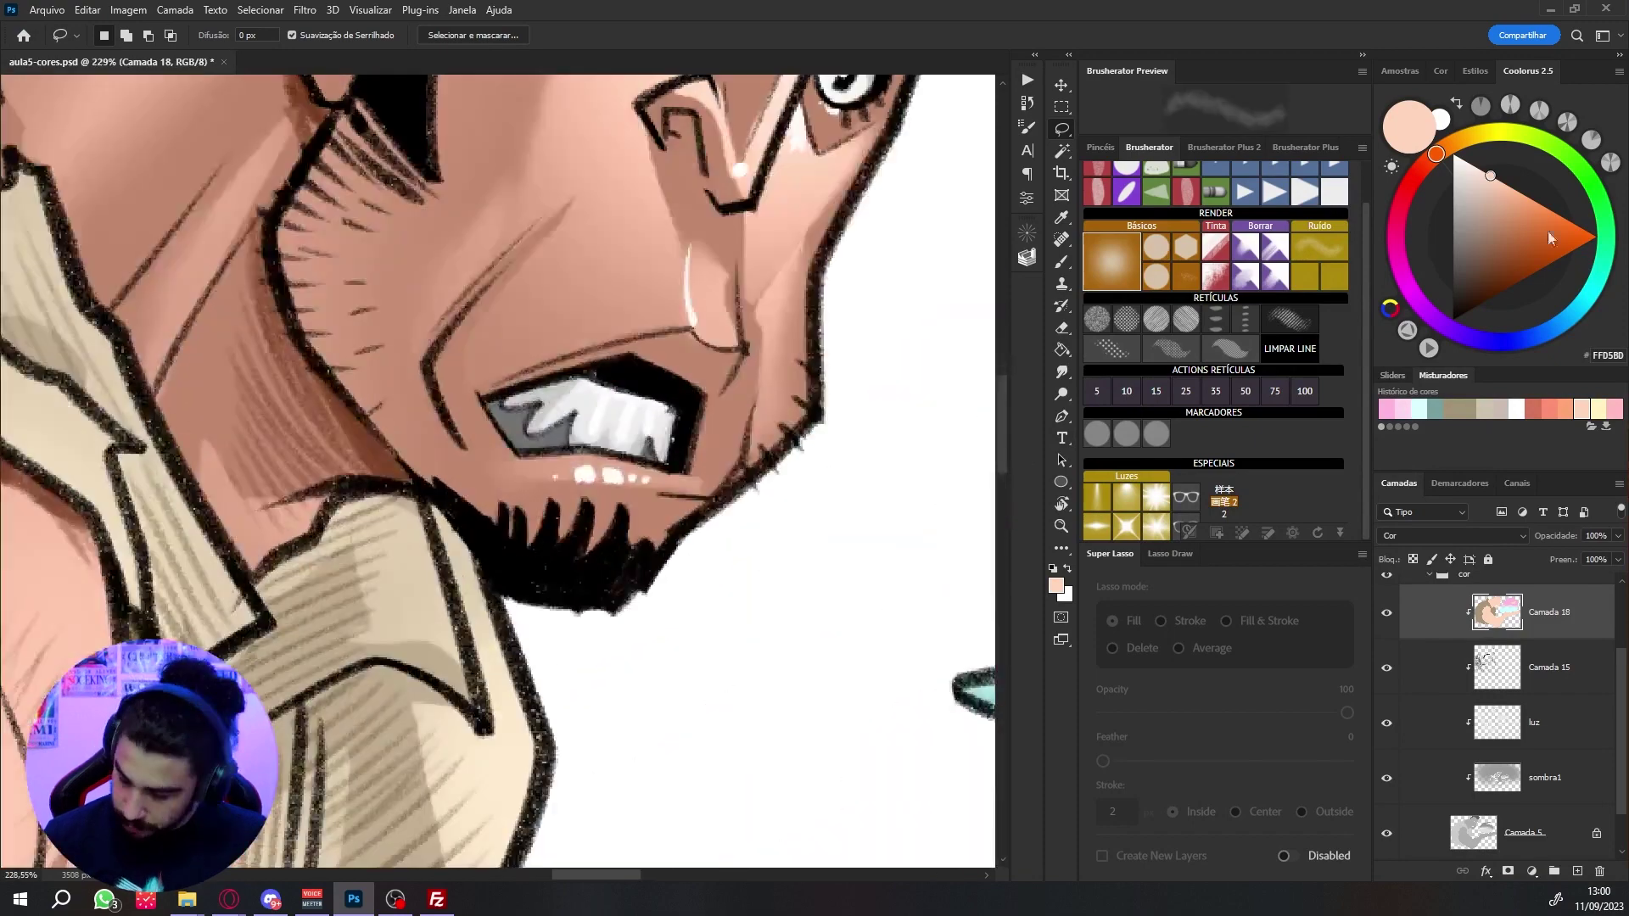
{"action": "left_click", "coordinate": [1523, 188]}
{"action": "scroll", "coordinate": [538, 436], "scroll_direction": "up", "scroll_amount": 3}
{"action": "left_click_drag", "start_coordinate": [577, 441], "coordinate": [480, 392]}
{"action": "left_click_drag", "start_coordinate": [679, 467], "coordinate": [694, 469]}
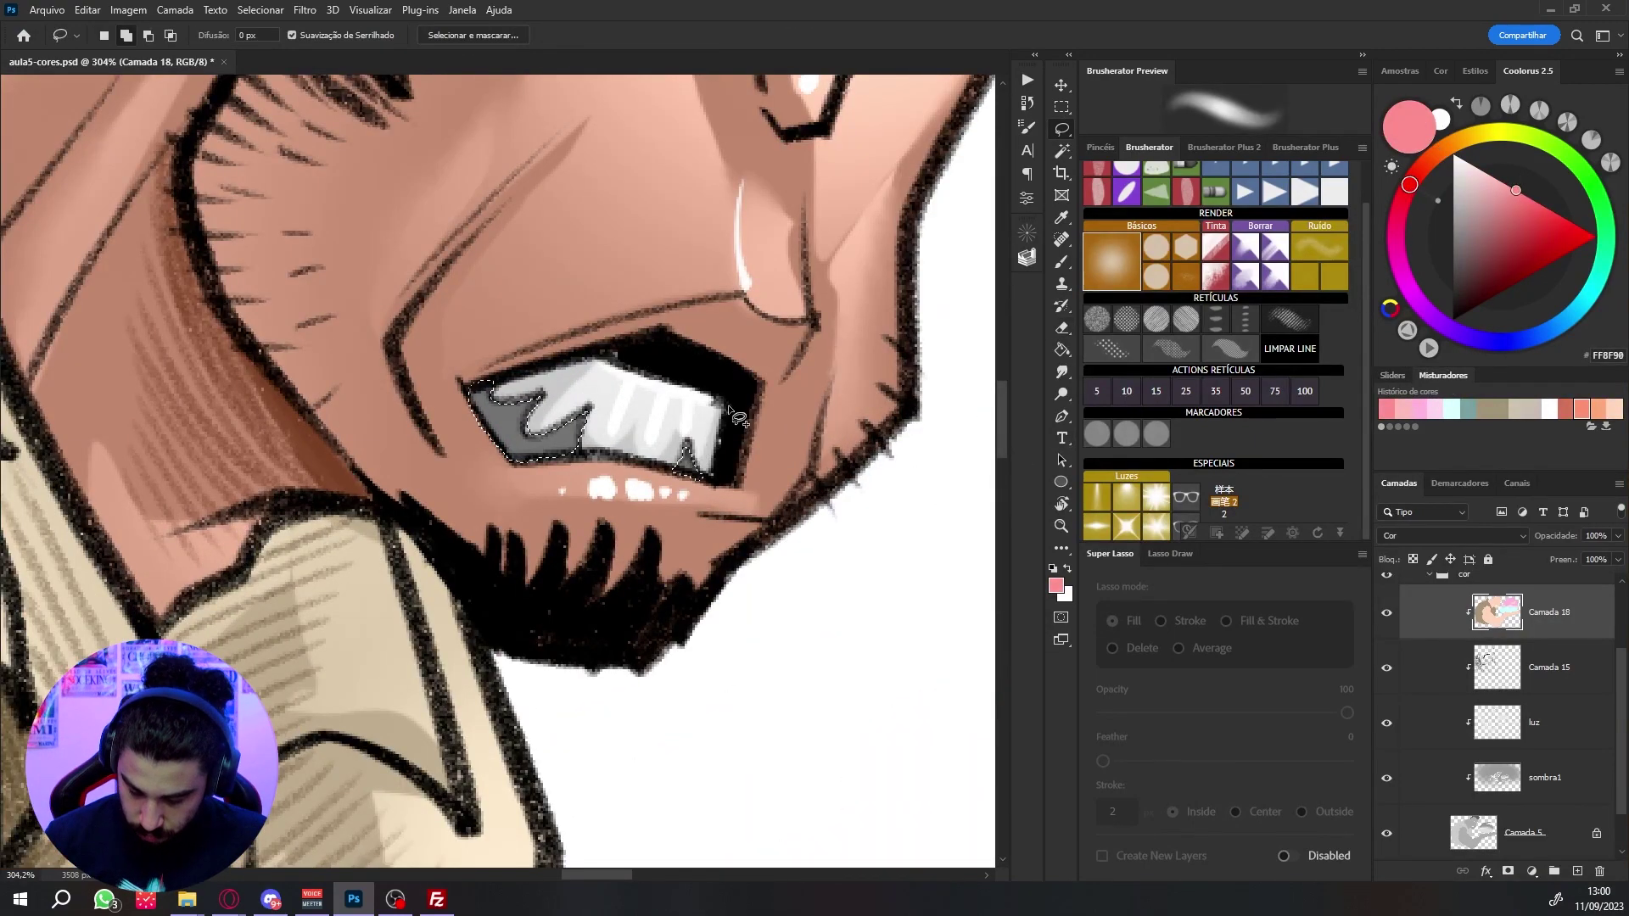
{"action": "key", "text": "alt+BackSpace"}
{"action": "key", "text": "ctrl+d"}
Step: Pick the cream colour FFF1DC, lasso the man's teeth, fill them with it and deselect
{"action": "left_click", "coordinate": [1472, 136]}
{"action": "left_click", "coordinate": [1516, 190]}
{"action": "left_click", "coordinate": [1473, 166]}
{"action": "left_click_drag", "start_coordinate": [1472, 136], "coordinate": [1458, 141]}
{"action": "mouse_move", "coordinate": [697, 473]}
{"action": "left_mouse_down"}
{"action": "mouse_move", "coordinate": [501, 389]}
{"action": "mouse_move", "coordinate": [585, 448]}
{"action": "left_mouse_up"}
{"action": "key", "text": "alt+BackSpace"}
{"action": "key", "text": "ctrl+d"}
Step: Hide and show Camada 18 to compare the whole drawing with and without its colours
{"action": "scroll", "coordinate": [884, 407], "scroll_direction": "down", "scroll_amount": 7}
{"action": "key", "text": "w"}
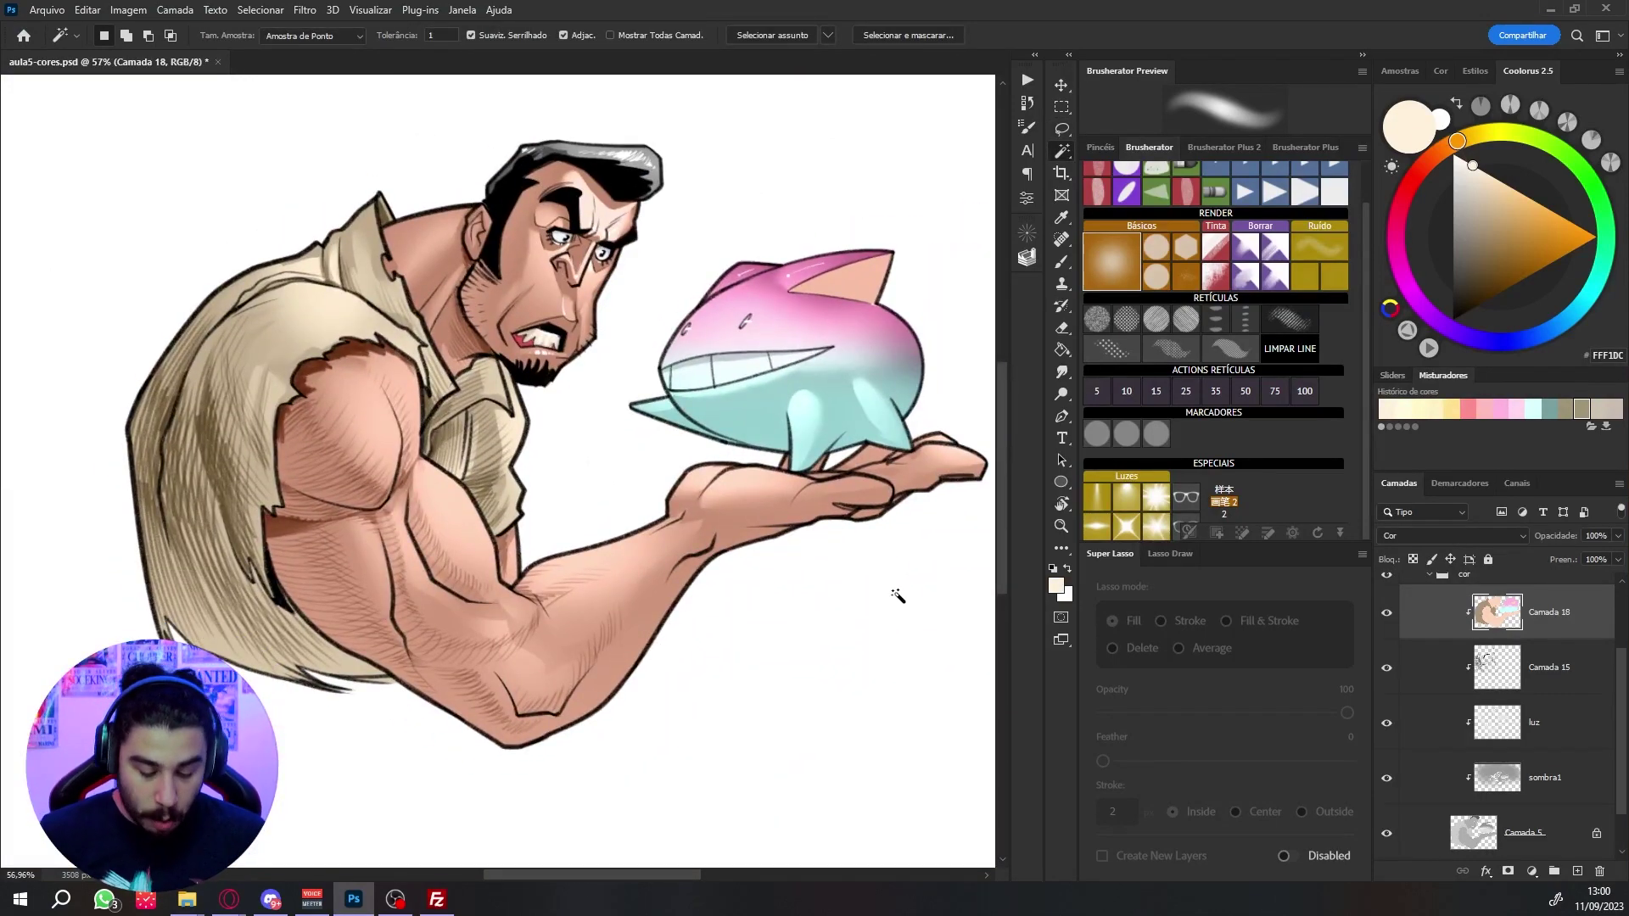
{"action": "scroll", "coordinate": [751, 581], "scroll_direction": "down", "scroll_amount": 2}
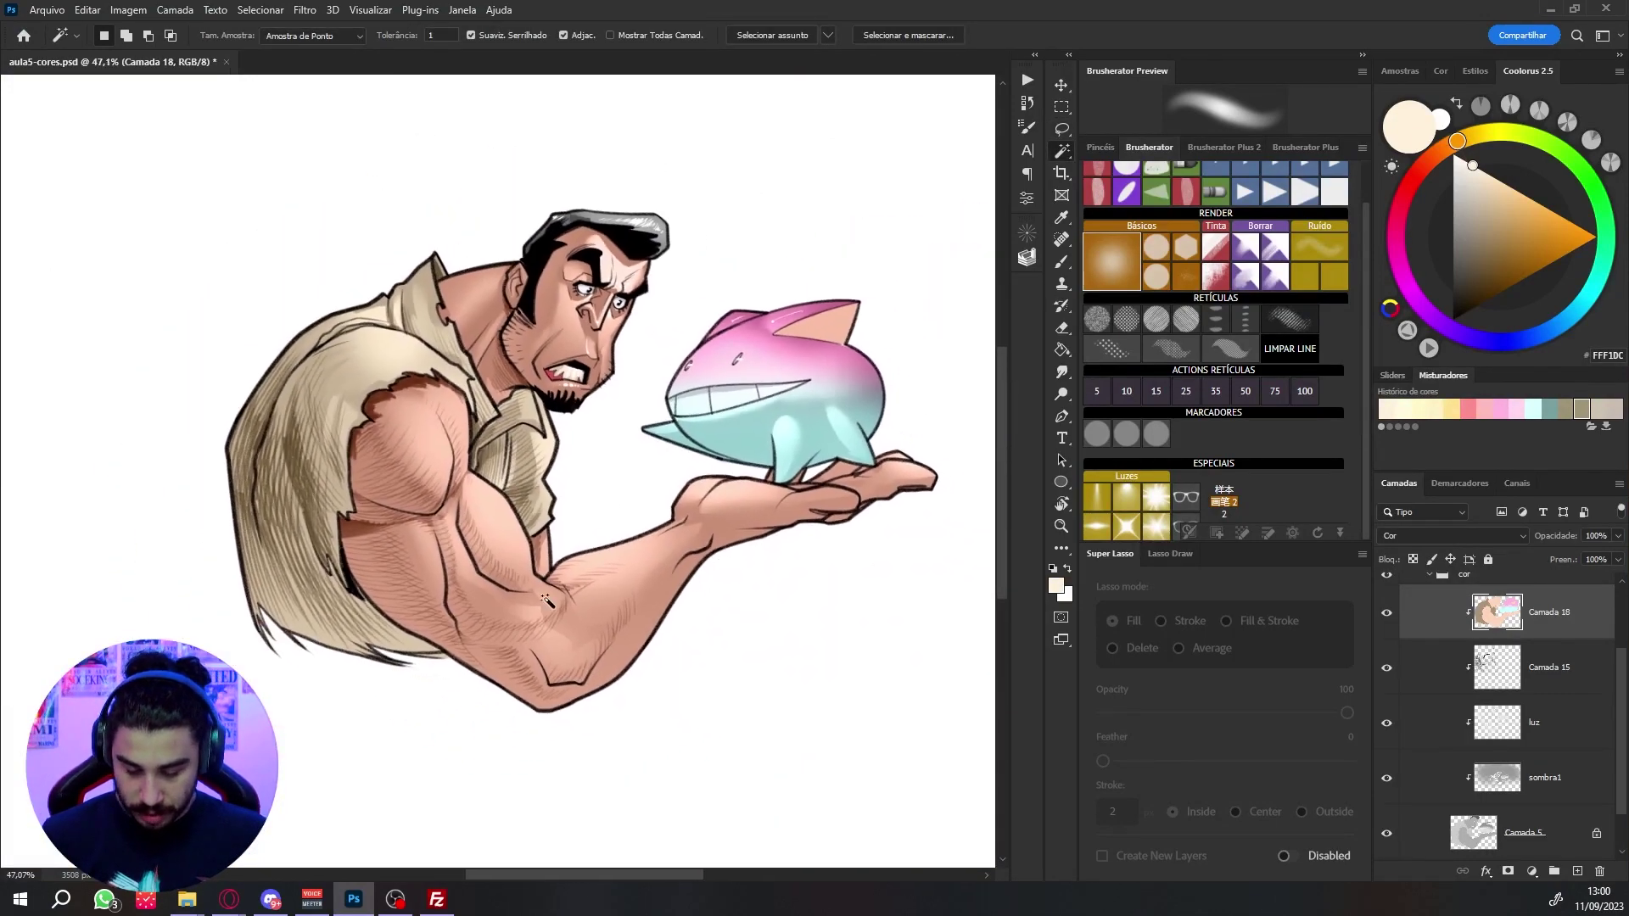
{"action": "left_click", "coordinate": [1386, 613]}
{"action": "left_click", "coordinate": [1387, 613]}
{"action": "left_click_drag", "start_coordinate": [777, 652], "coordinate": [726, 627]}
Step: Adjust Camada 18 with Hue/Saturation, setting hue to -3, saturation to +47 and lightness to -16
{"action": "key", "text": "ctrl+u"}
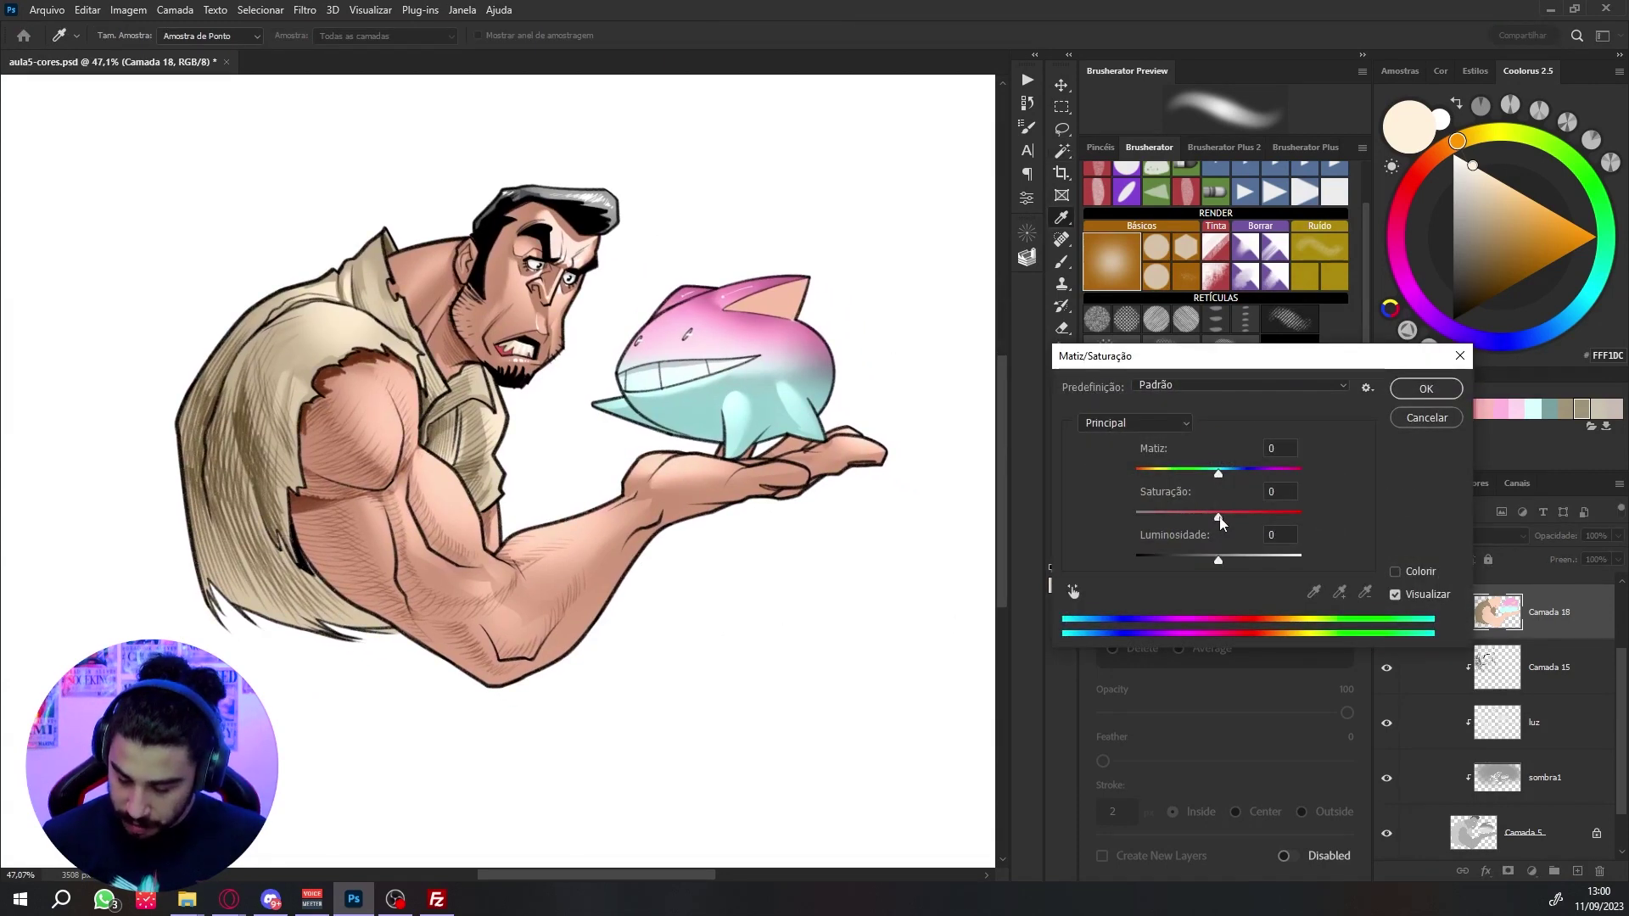
{"action": "left_click_drag", "start_coordinate": [1220, 518], "coordinate": [1209, 563]}
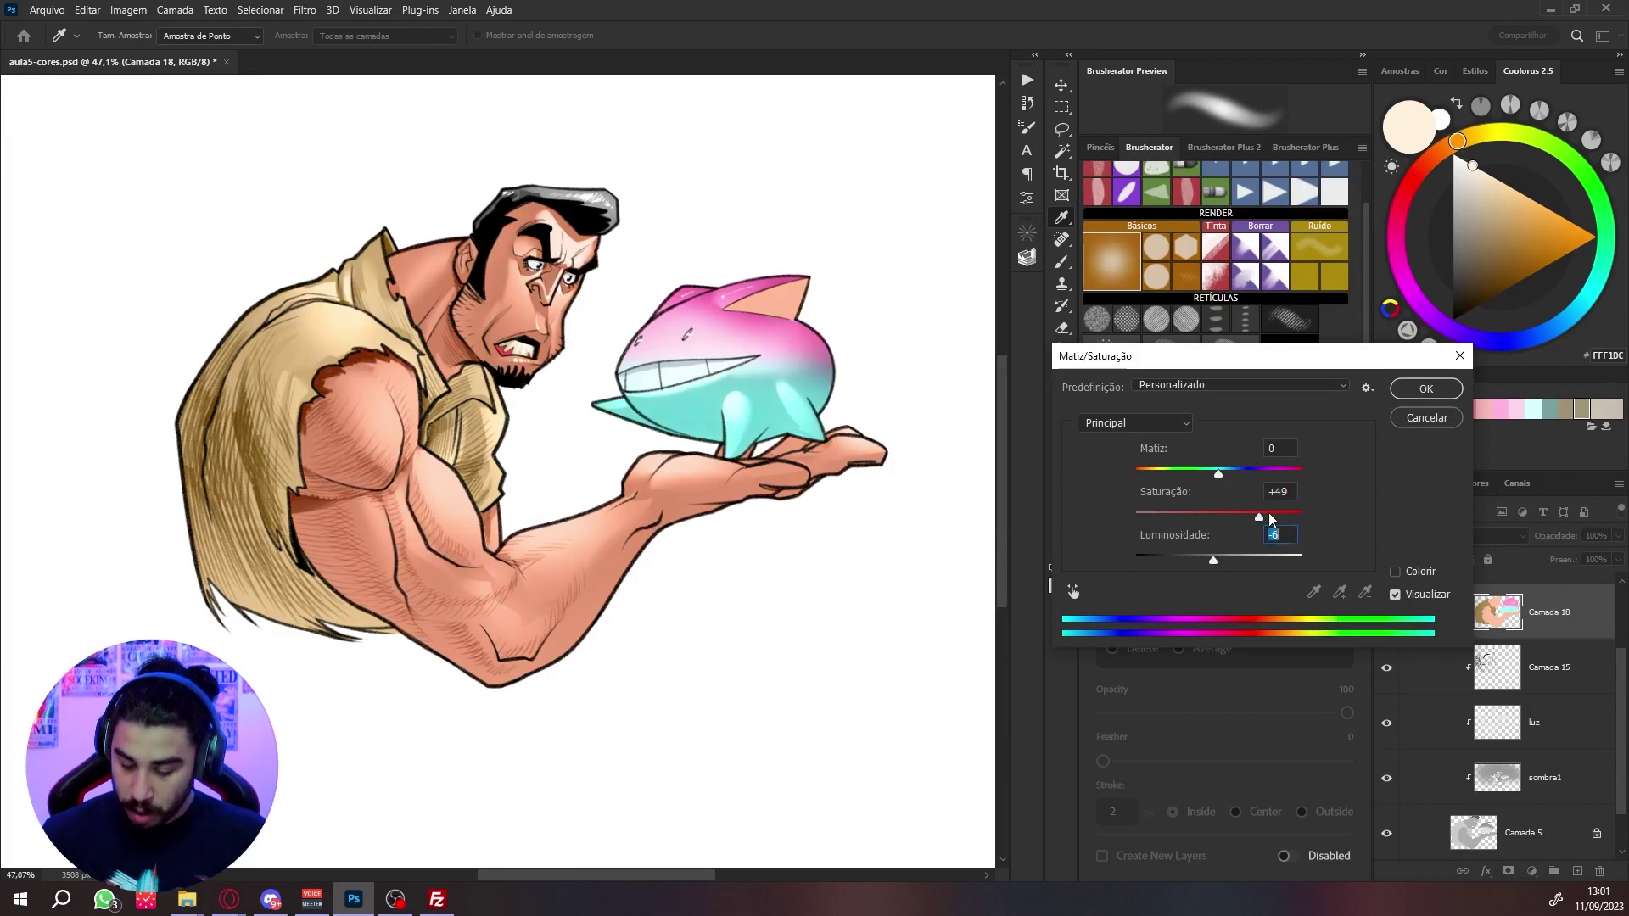
{"action": "left_click_drag", "start_coordinate": [1218, 555], "coordinate": [1196, 566]}
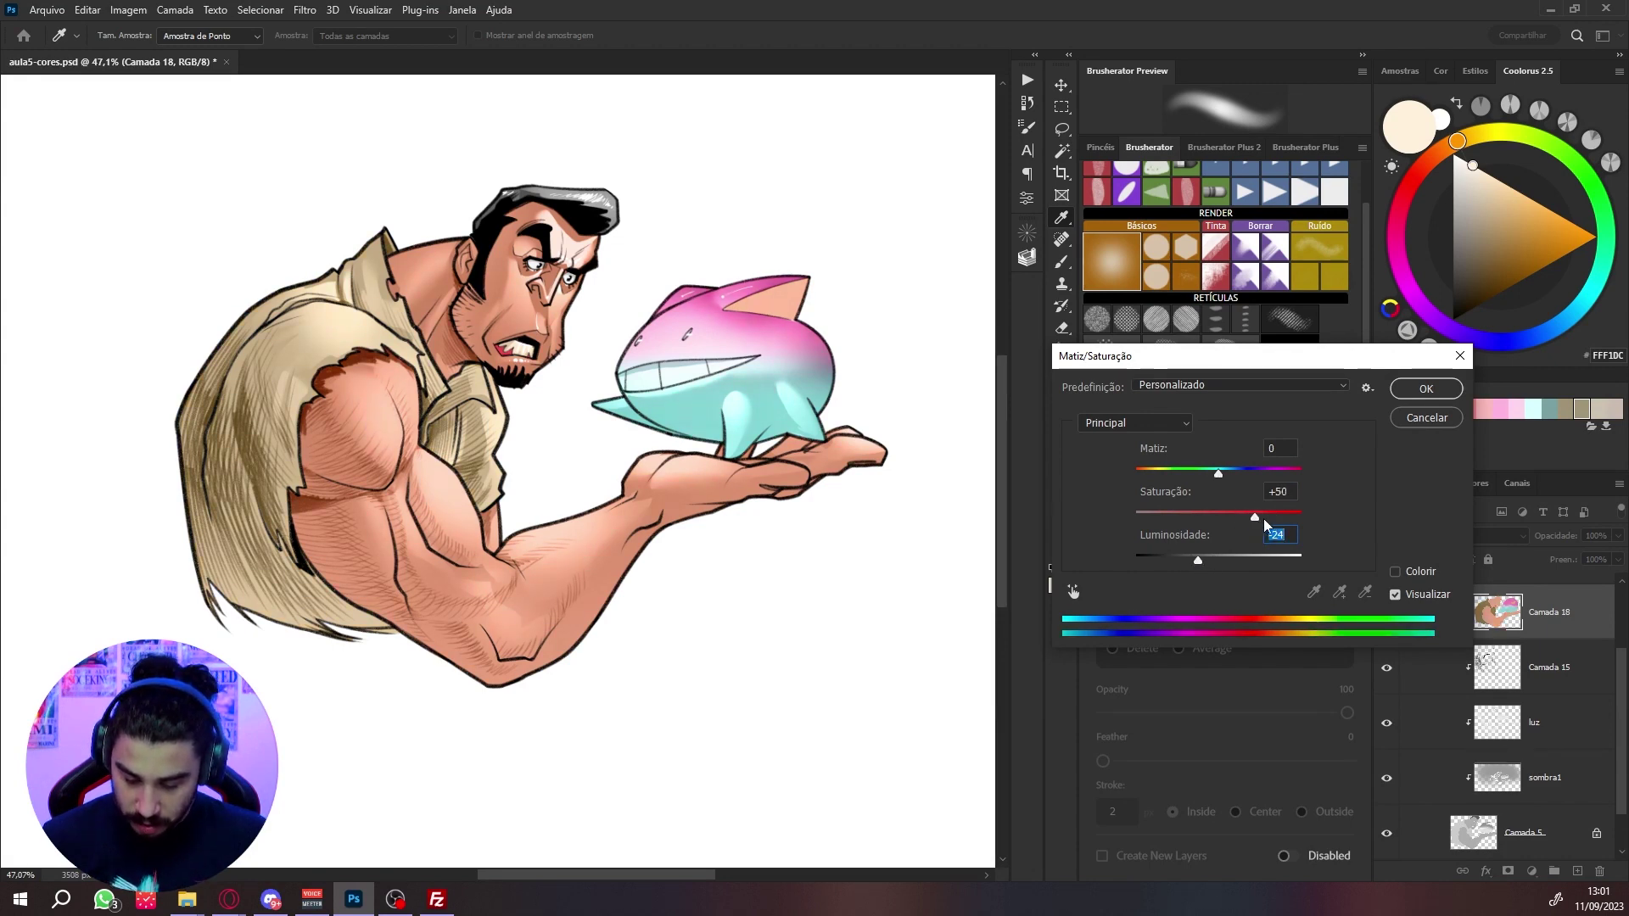
{"action": "left_click_drag", "start_coordinate": [1266, 519], "coordinate": [1195, 566]}
{"action": "left_click_drag", "start_coordinate": [1219, 474], "coordinate": [1241, 518]}
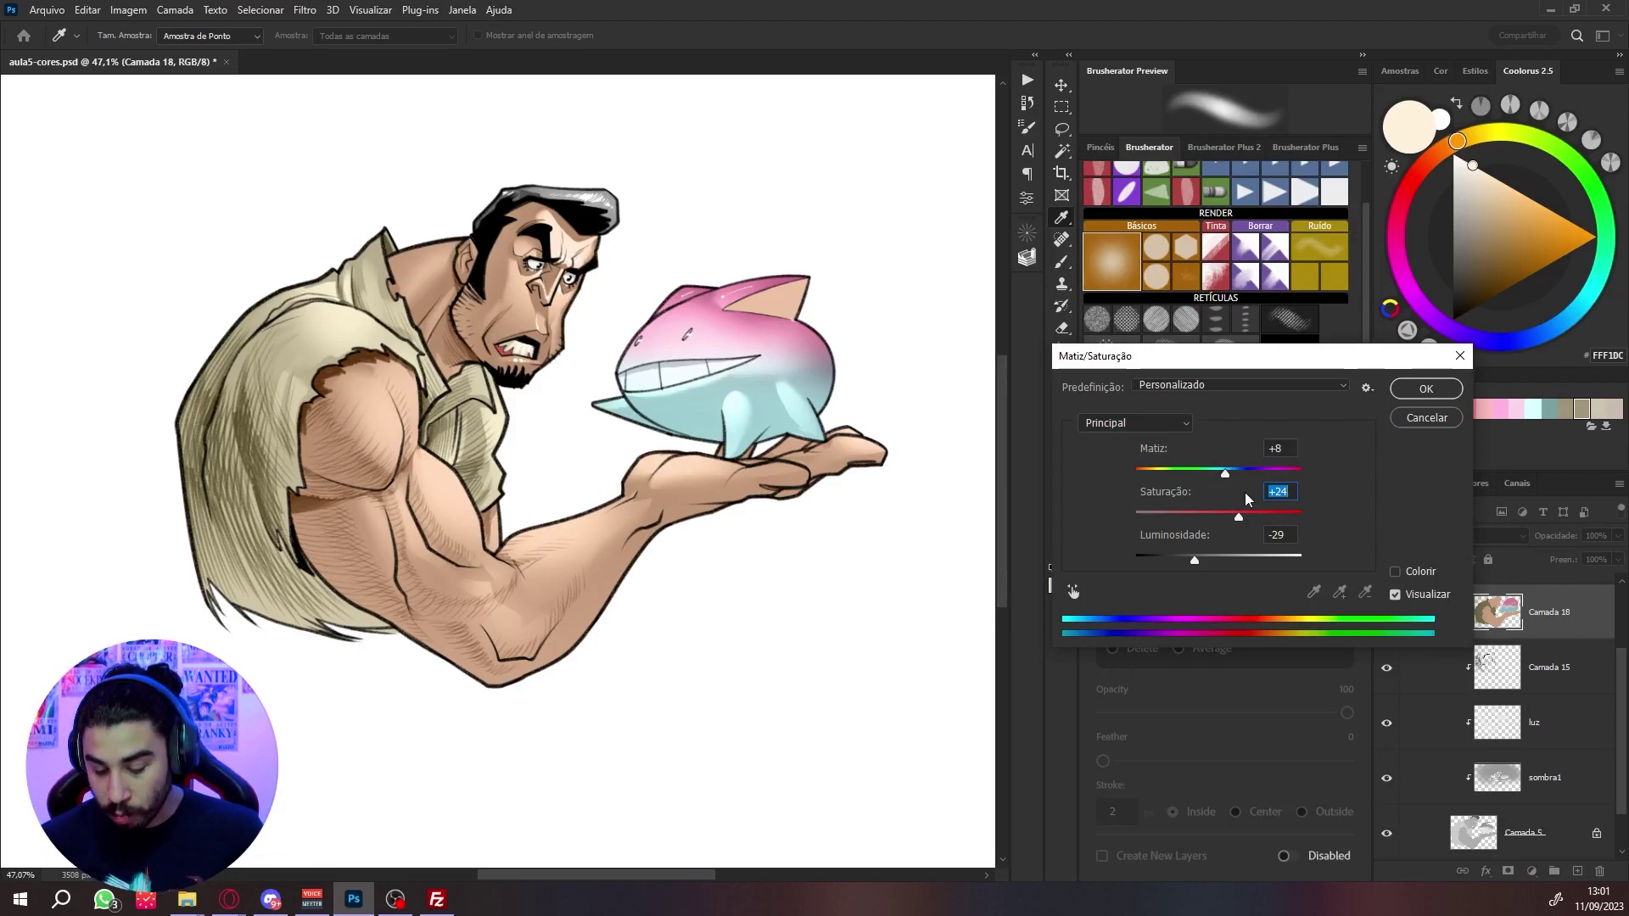
{"action": "left_click_drag", "start_coordinate": [1240, 521], "coordinate": [1216, 471]}
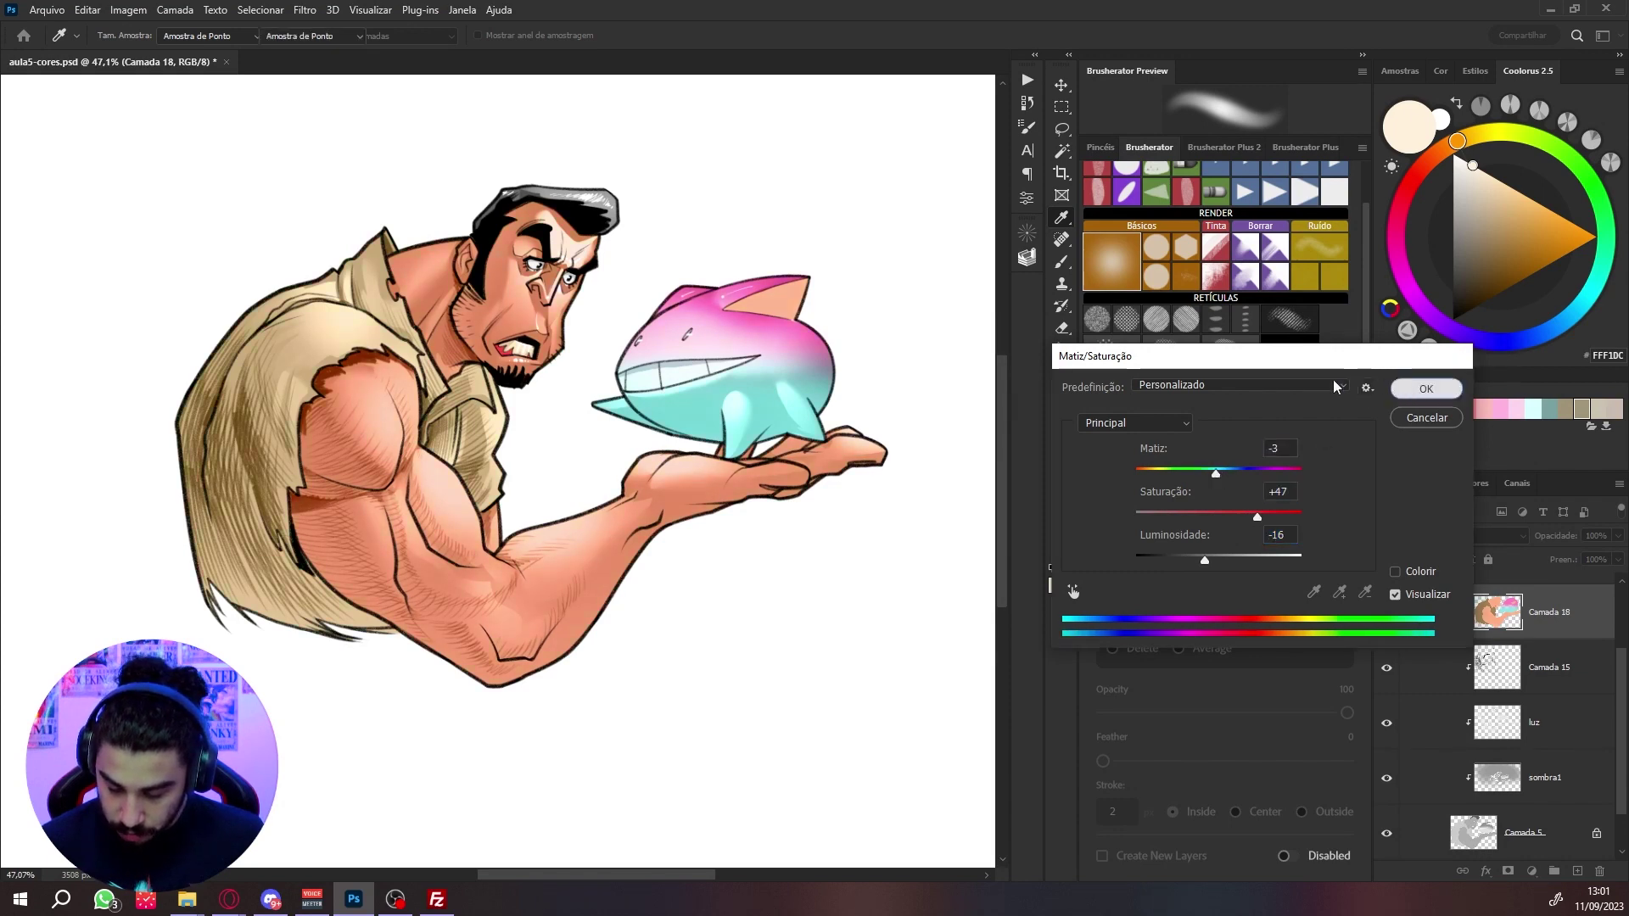
{"action": "left_click", "coordinate": [1426, 389]}
Step: Add a new layer above Camada 18, clip it to the layers below and set its blend mode to Sobrepor
{"action": "key", "text": "w"}
{"action": "scroll", "coordinate": [765, 571], "scroll_direction": "up", "scroll_amount": 3}
{"action": "mouse_move", "coordinate": [765, 571]}
{"action": "left_mouse_down"}
{"action": "mouse_move", "coordinate": [862, 582]}
{"action": "mouse_move", "coordinate": [772, 632]}
{"action": "left_mouse_up"}
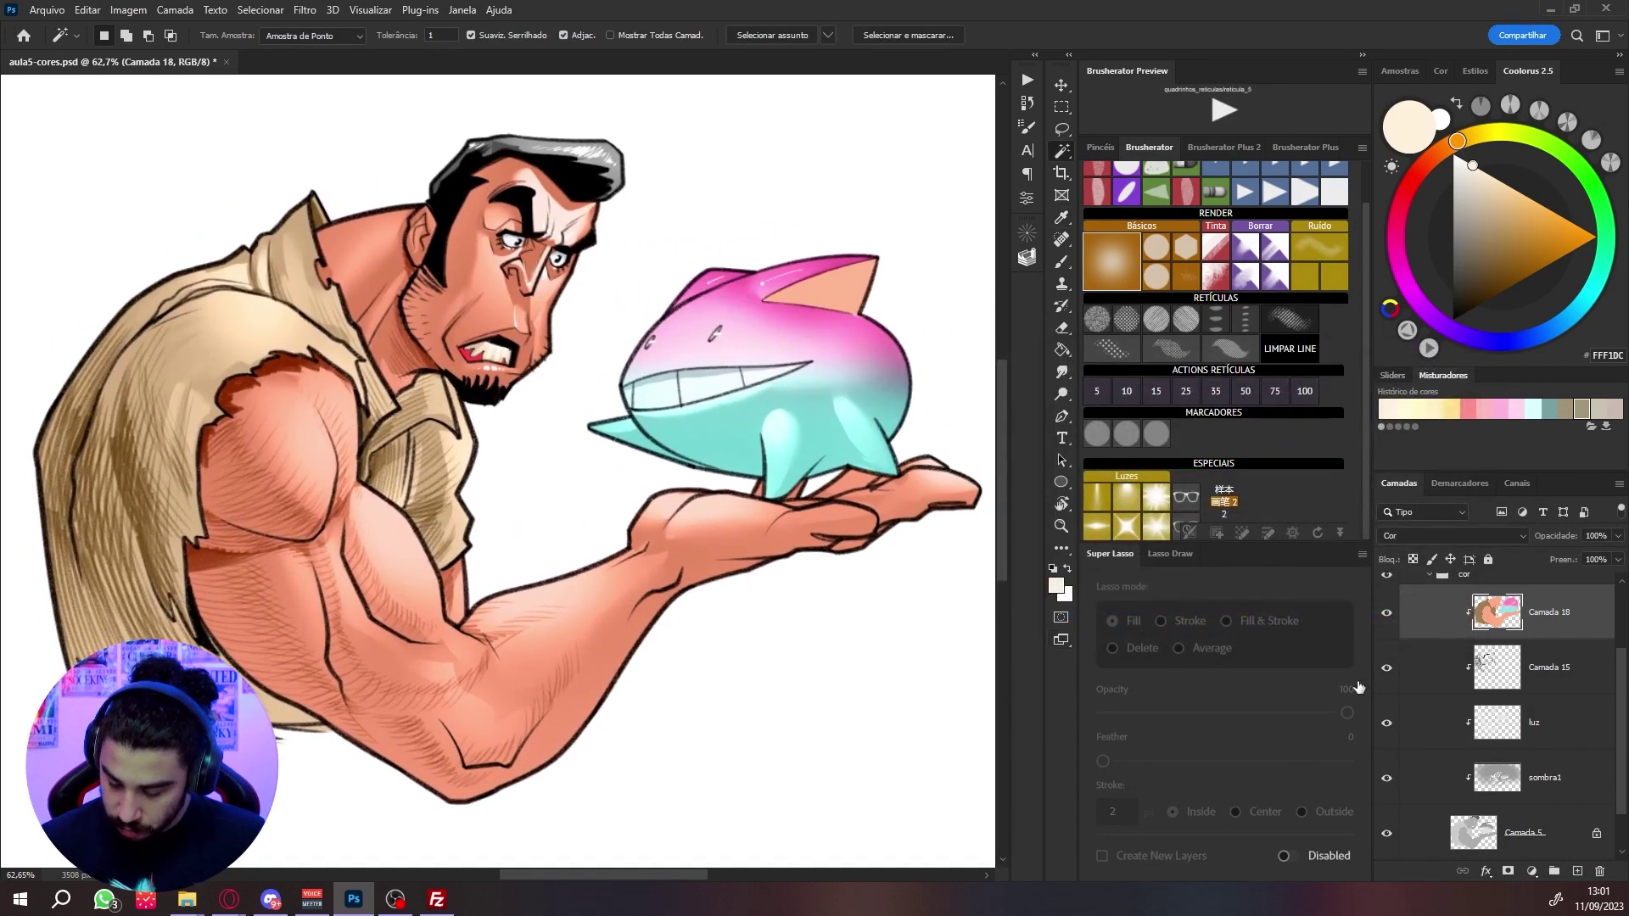
{"action": "scroll", "coordinate": [859, 685], "scroll_direction": "down", "scroll_amount": 1}
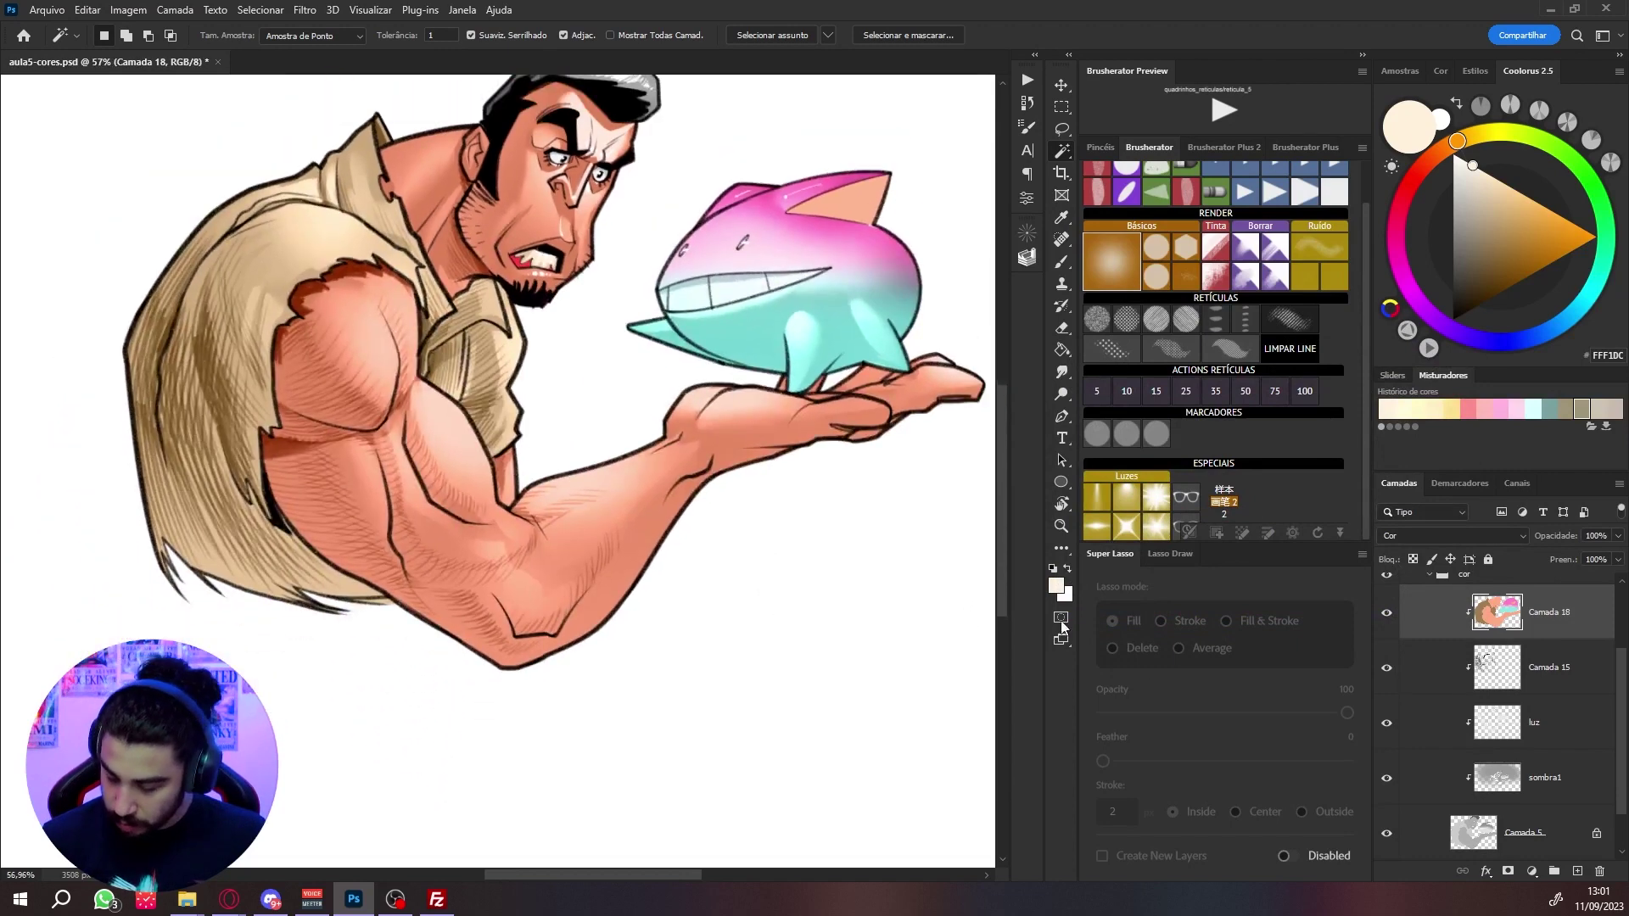
{"action": "left_click", "coordinate": [1577, 871]}
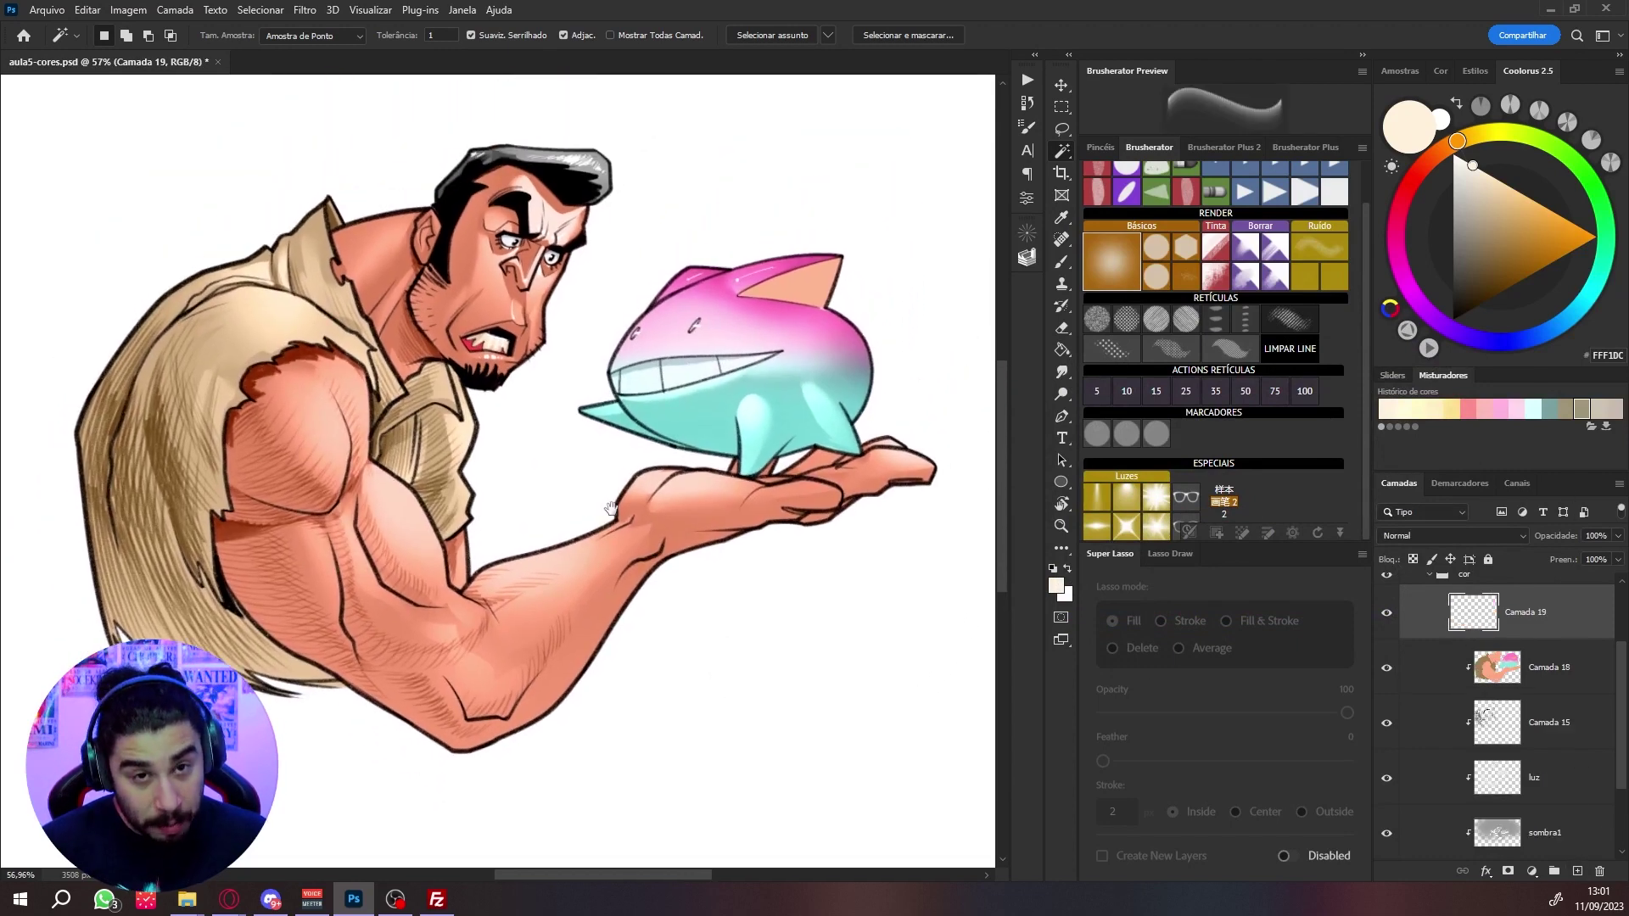
{"action": "left_click", "coordinate": [1568, 637], "text": "alt"}
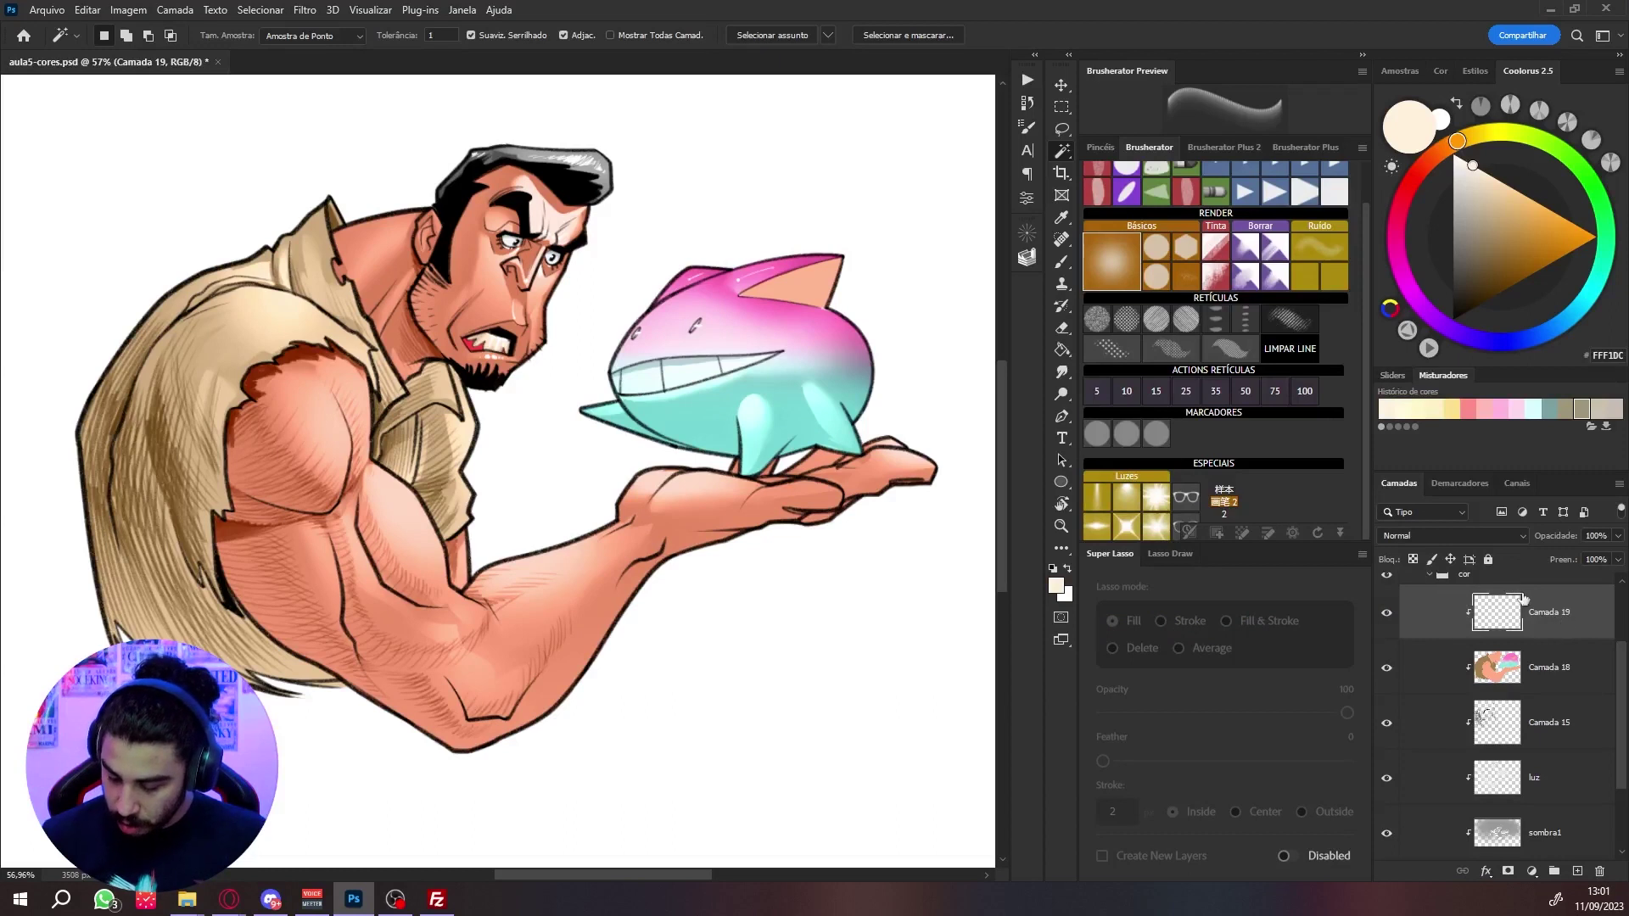
{"action": "left_click", "coordinate": [1519, 533]}
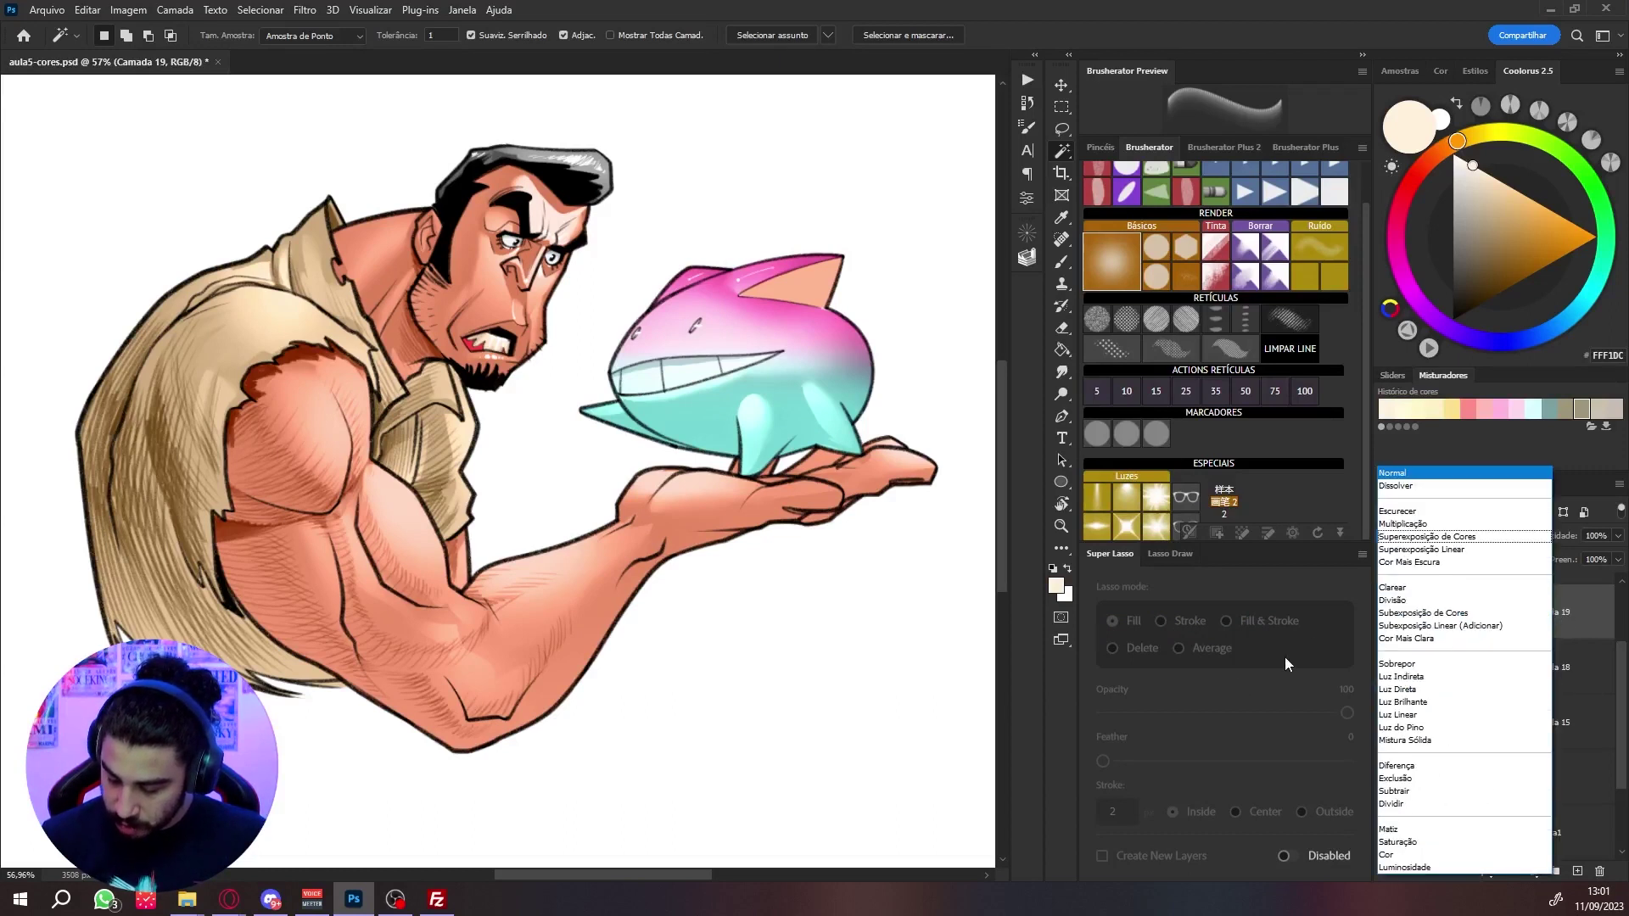
{"action": "left_click", "coordinate": [1442, 653]}
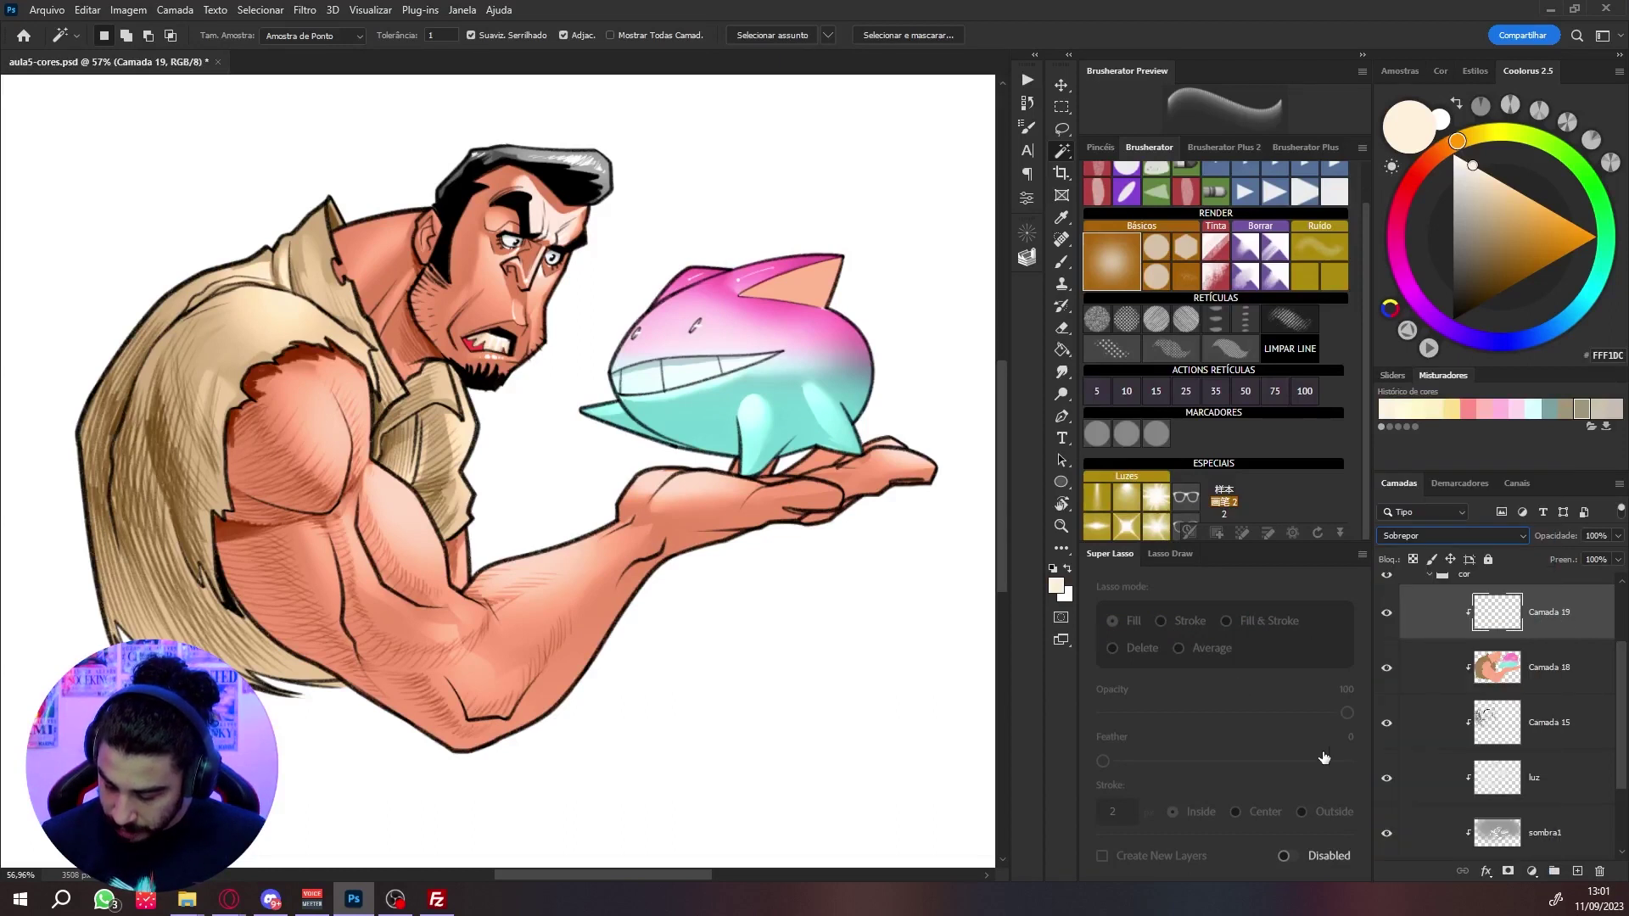
Step: Choose a light cyan and paint it softly along the back edge of the man's shirt with a size 700 brush
{"action": "left_click", "coordinate": [1576, 307]}
{"action": "left_click", "coordinate": [1525, 194]}
{"action": "key", "text": "b"}
{"action": "scroll", "coordinate": [494, 634], "scroll_direction": "down", "scroll_amount": 2}
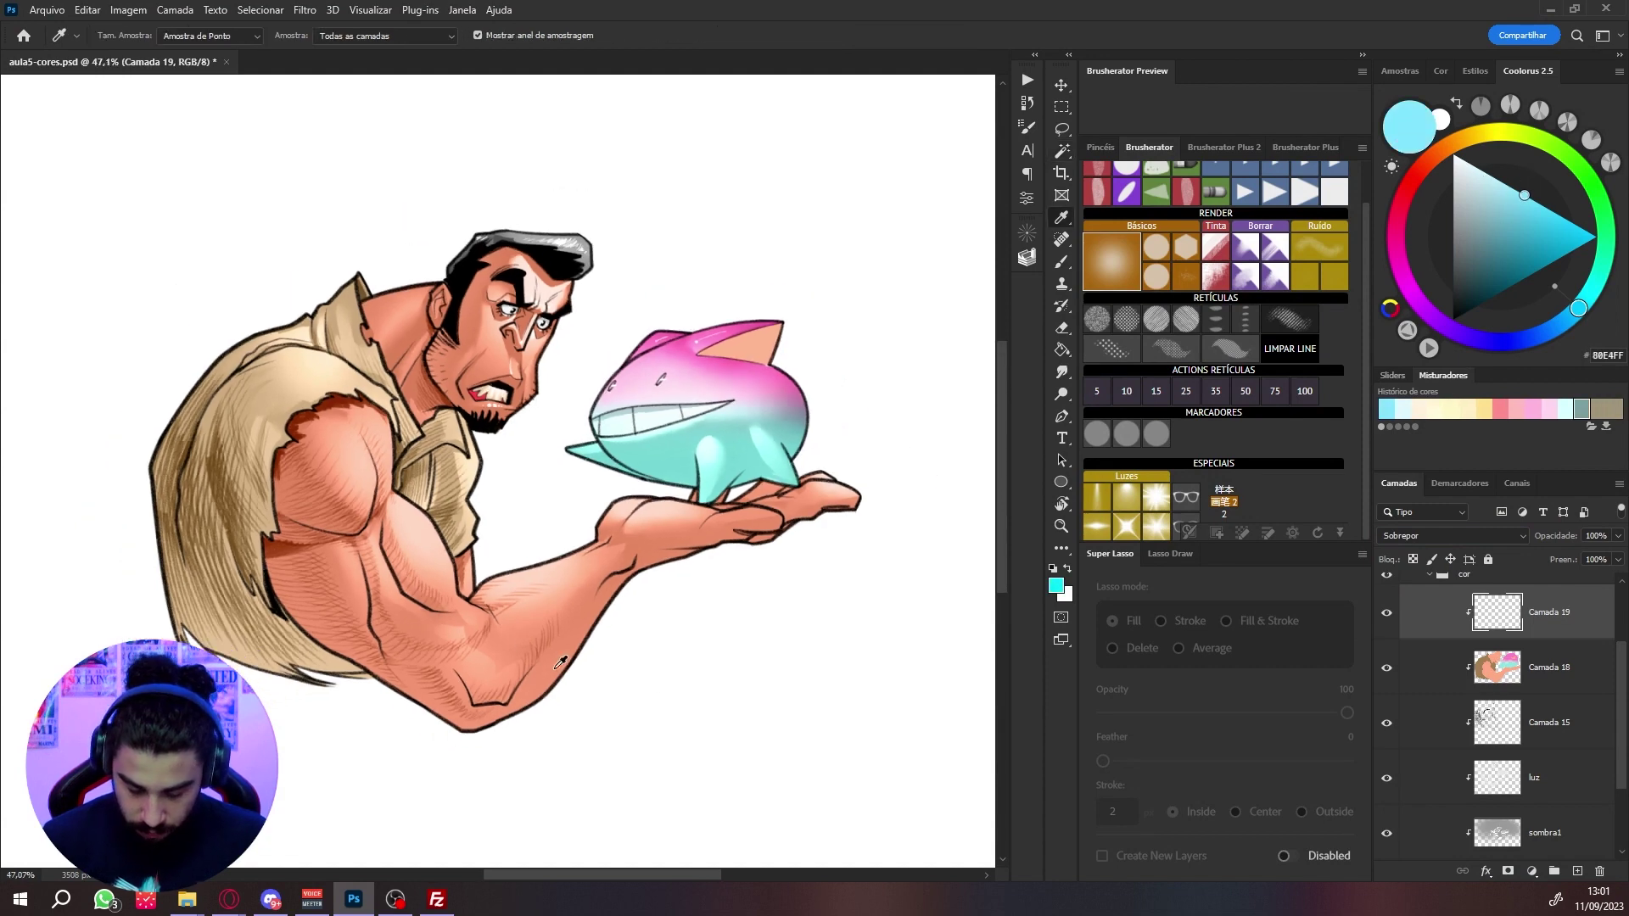
{"action": "left_click_drag", "start_coordinate": [649, 675], "coordinate": [756, 614]}
{"action": "key", "text": "b"}
{"action": "key", "text": "bracketright"}
{"action": "key", "text": "bracketright"}
{"action": "mouse_move", "coordinate": [201, 284]}
{"action": "left_mouse_down"}
{"action": "mouse_move", "coordinate": [280, 567]}
{"action": "mouse_move", "coordinate": [584, 784]}
{"action": "left_mouse_up"}
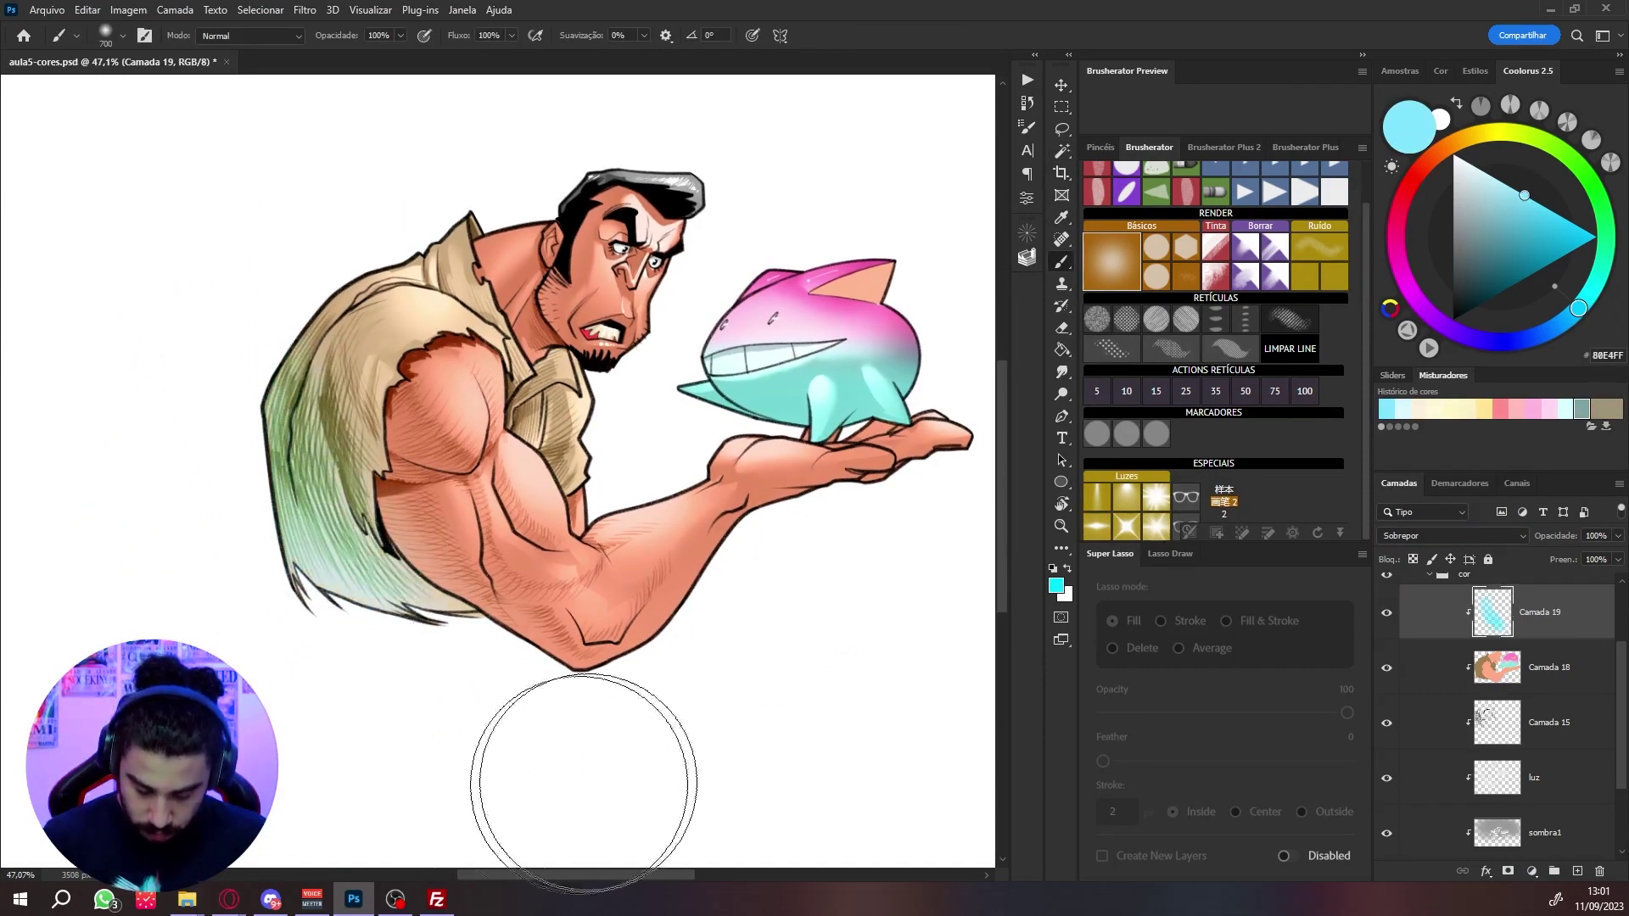
Step: Reduce the brush size to 250 and paint cyan reflected light along the underside of the man's elbow and forearm
{"action": "key", "text": "bracketleft"}
{"action": "key", "text": "bracketleft"}
{"action": "key", "text": "bracketleft"}
{"action": "key", "text": "bracketleft"}
{"action": "key", "text": "bracketleft"}
{"action": "key", "text": "bracketleft"}
{"action": "key", "text": "bracketleft"}
{"action": "scroll", "coordinate": [450, 517], "scroll_direction": "up", "scroll_amount": 1}
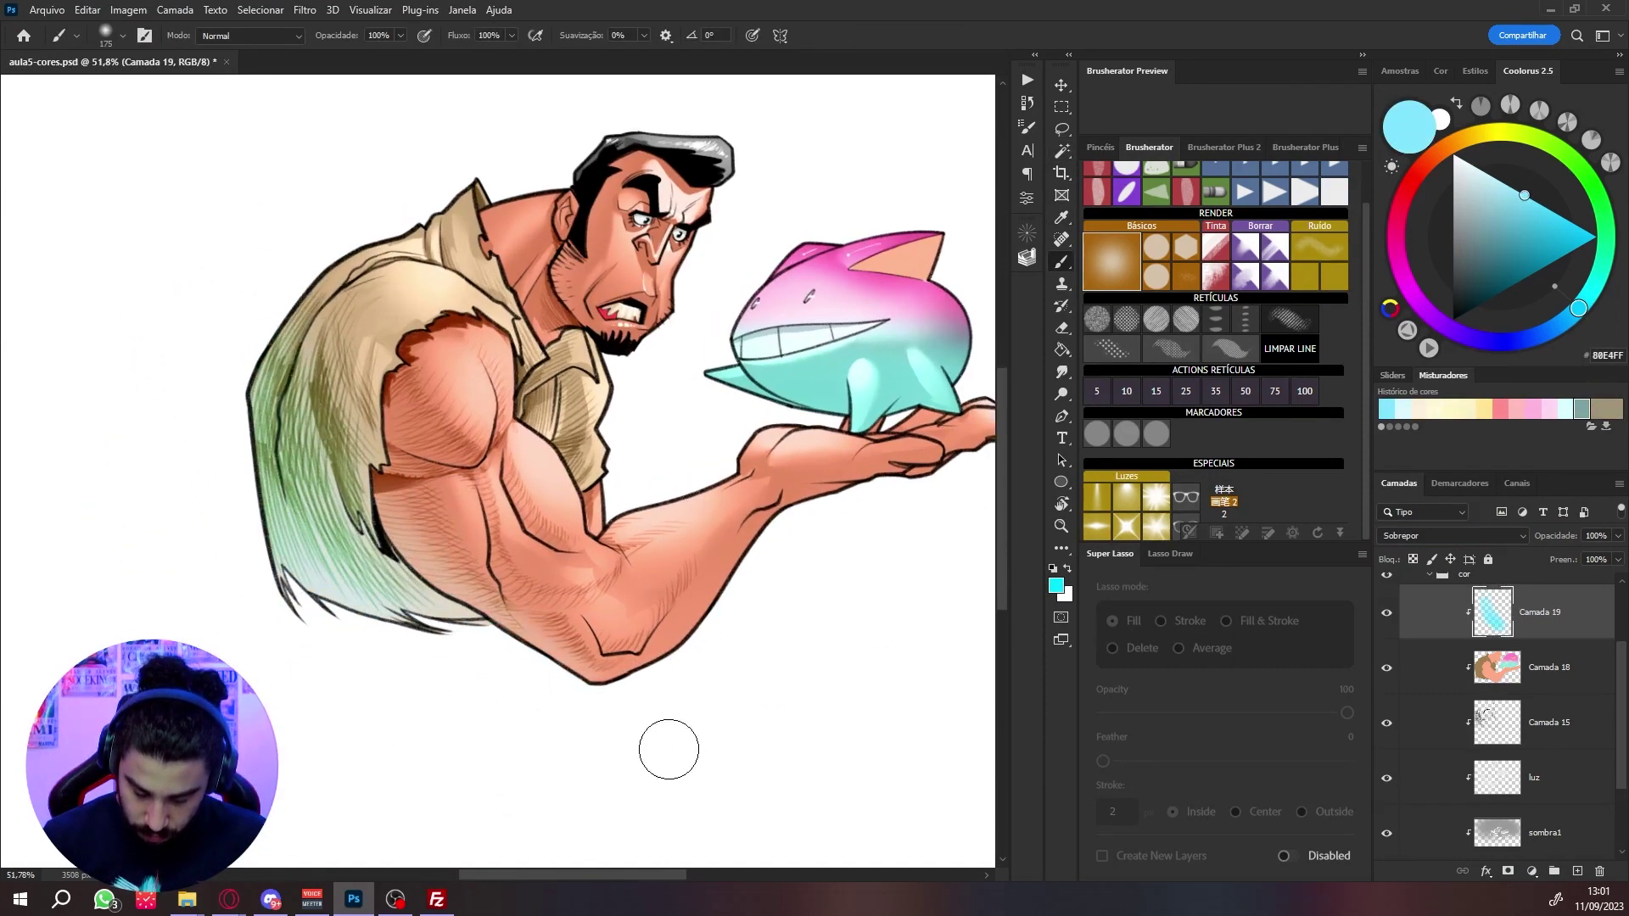
{"action": "key", "text": "bracketright"}
{"action": "key", "text": "bracketright"}
{"action": "left_click_drag", "start_coordinate": [666, 683], "coordinate": [840, 522]}
{"action": "left_click_drag", "start_coordinate": [789, 666], "coordinate": [744, 658]}
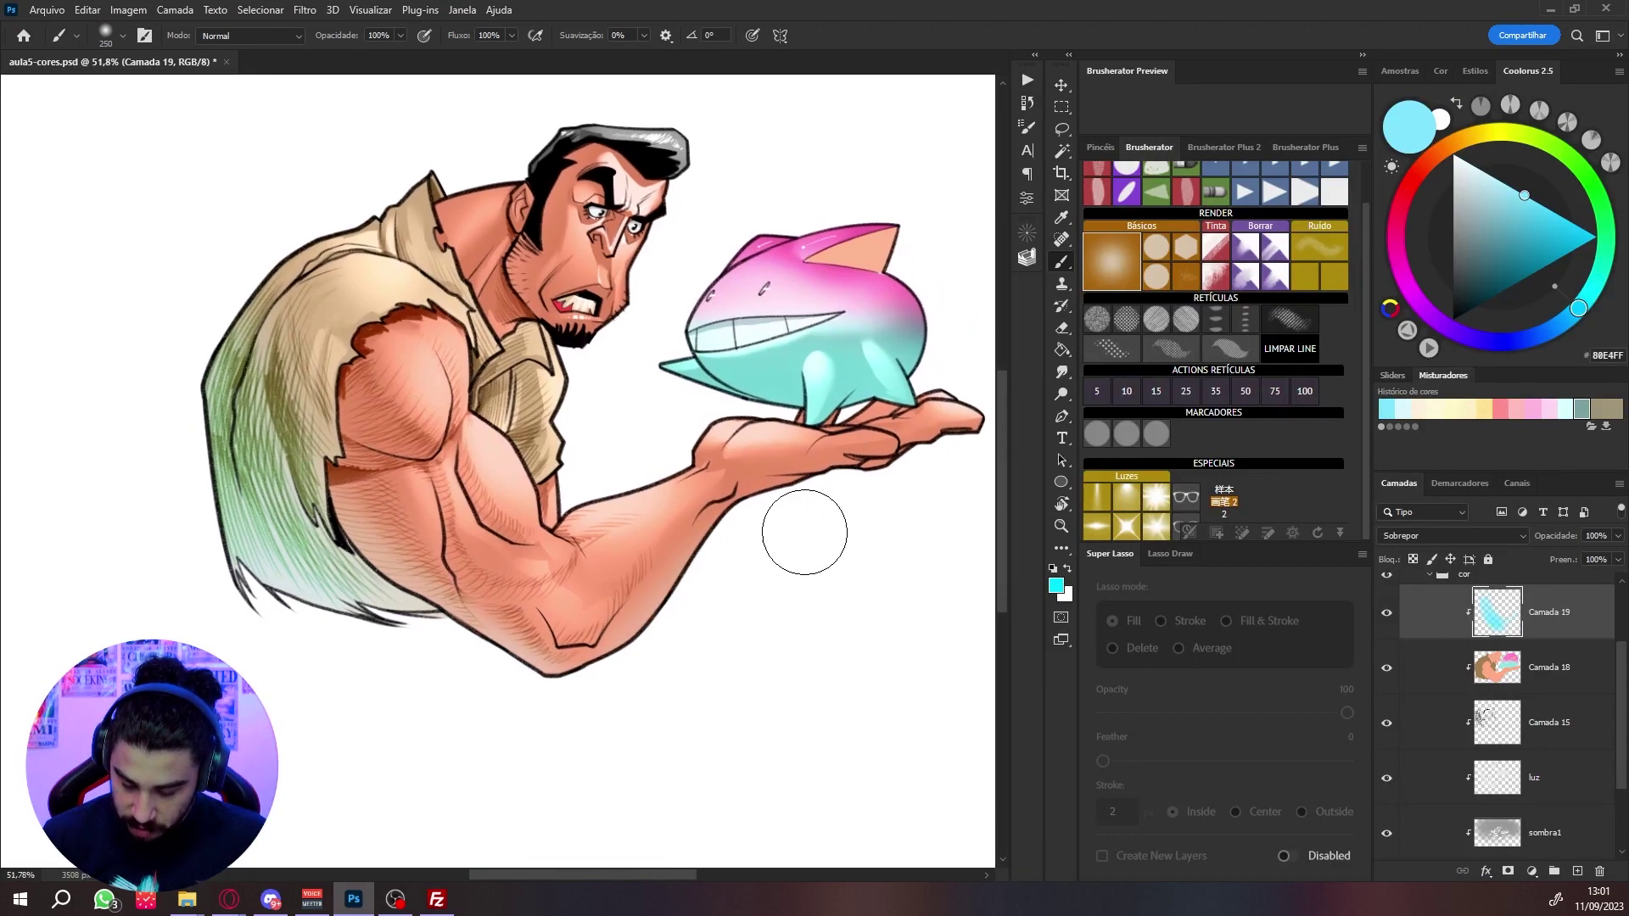
Step: Continue the cyan reflected light along the underside of the hand and fingertips with a size 175 brush
{"action": "key", "text": "bracketleft"}
{"action": "key", "text": "bracketleft"}
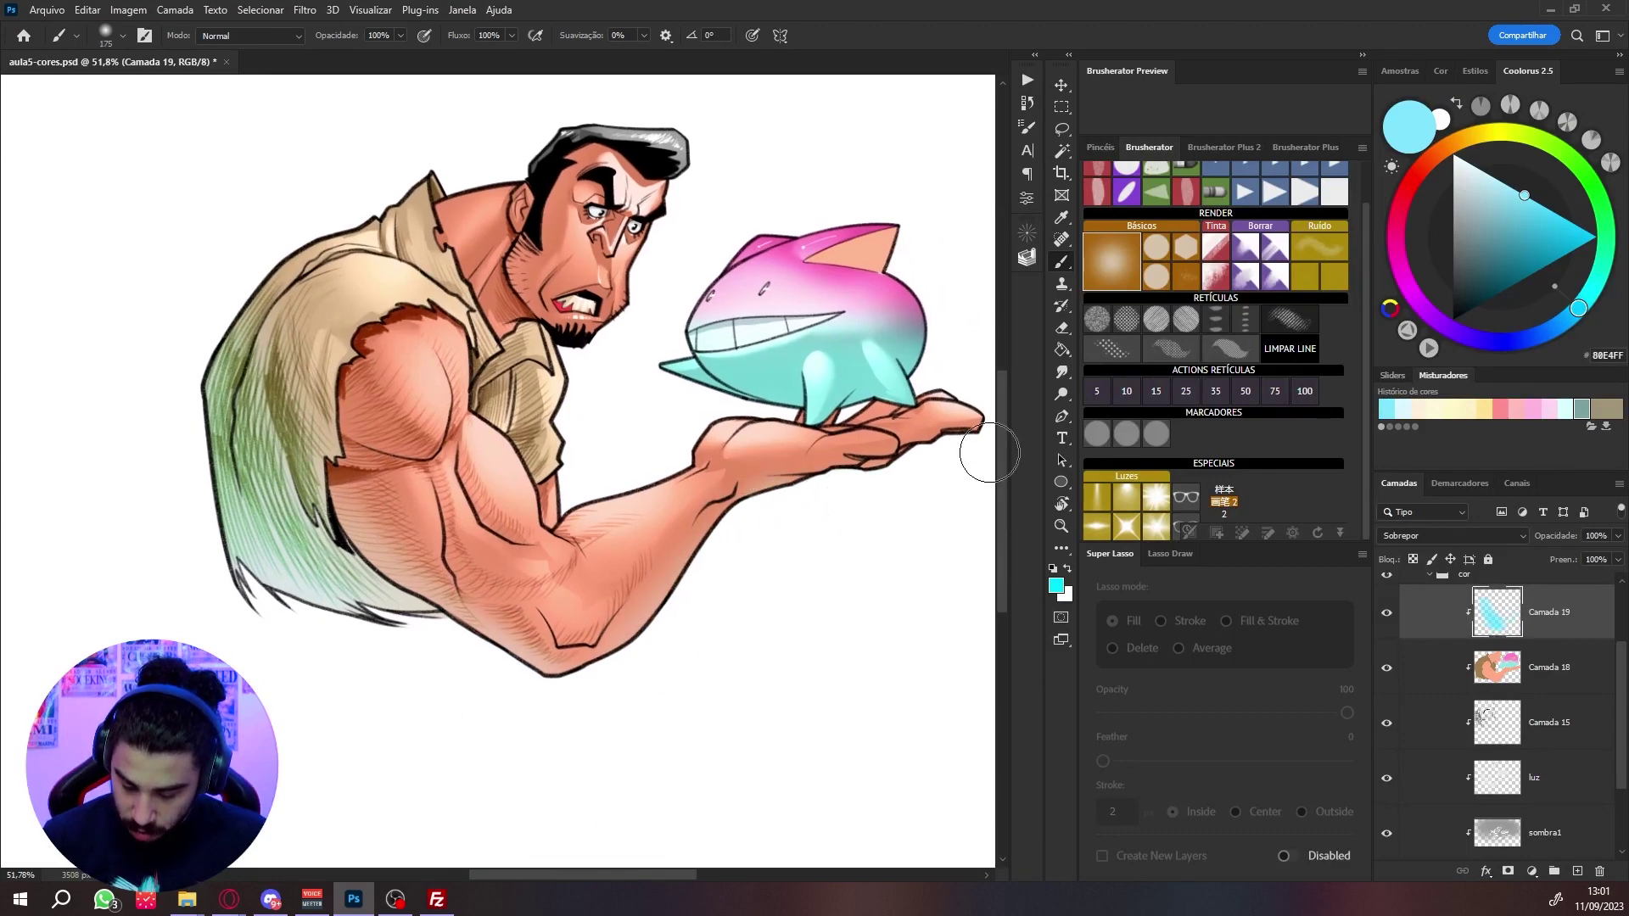
{"action": "left_click_drag", "start_coordinate": [854, 578], "coordinate": [837, 671]}
{"action": "scroll", "coordinate": [465, 297], "scroll_direction": "up", "scroll_amount": 2}
{"action": "key", "text": "bracketright"}
{"action": "key", "text": "bracketright"}
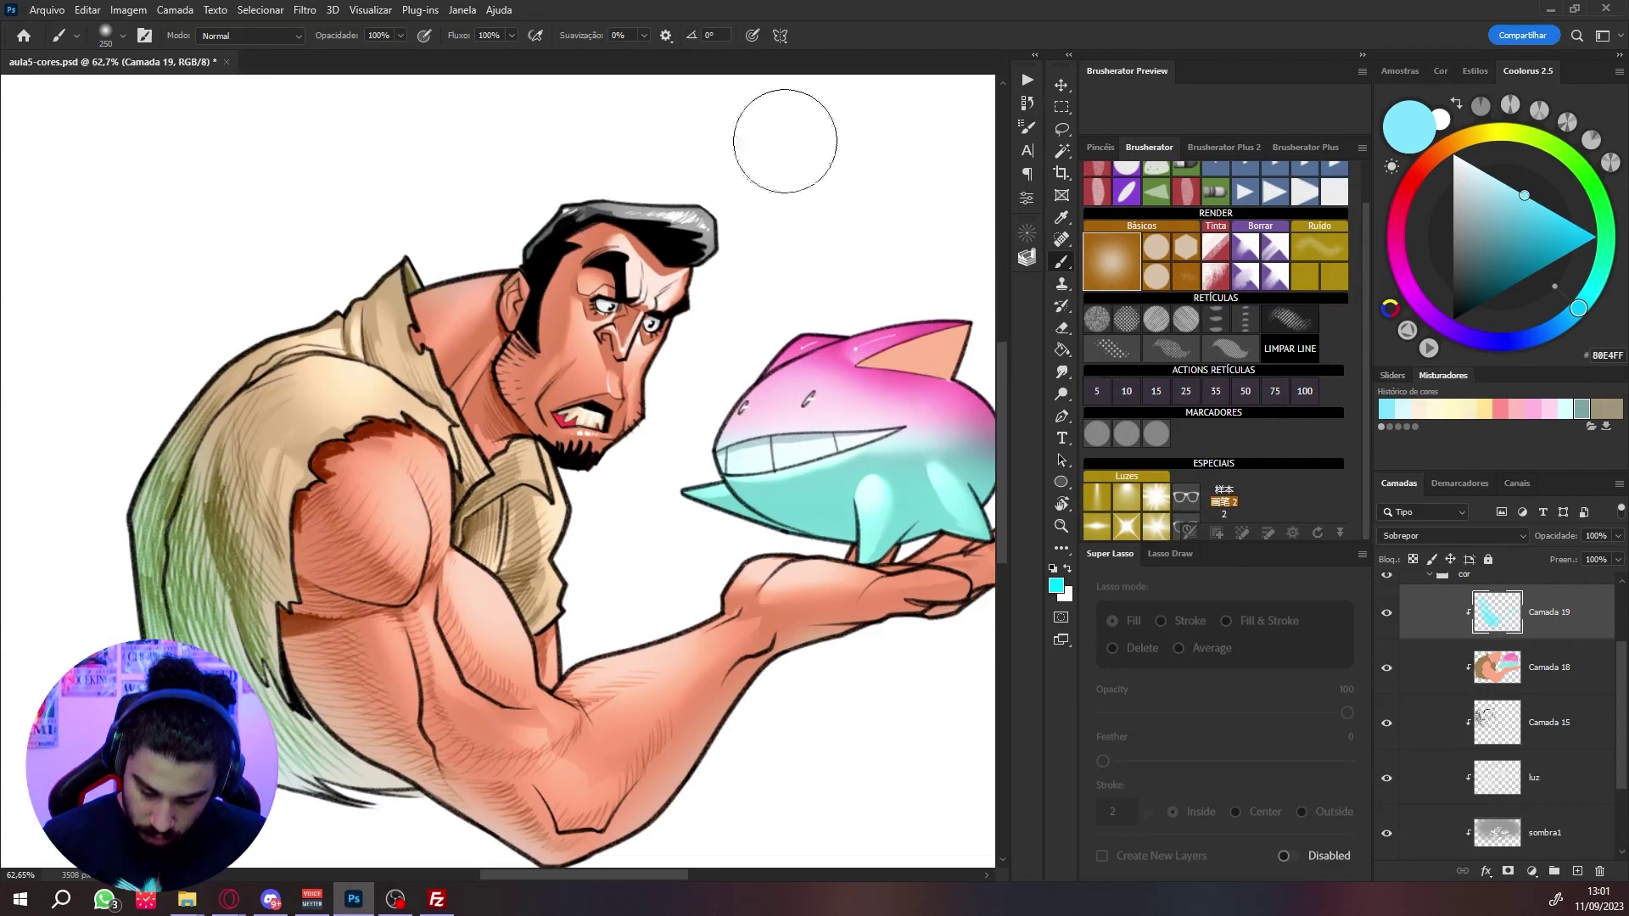
{"action": "key", "text": "bracketleft"}
{"action": "key", "text": "bracketleft"}
Step: Examine the cyan reflected light on the shirt, arm and hand, both close up and across the whole drawing
{"action": "scroll", "coordinate": [848, 242], "scroll_direction": "down", "scroll_amount": 1}
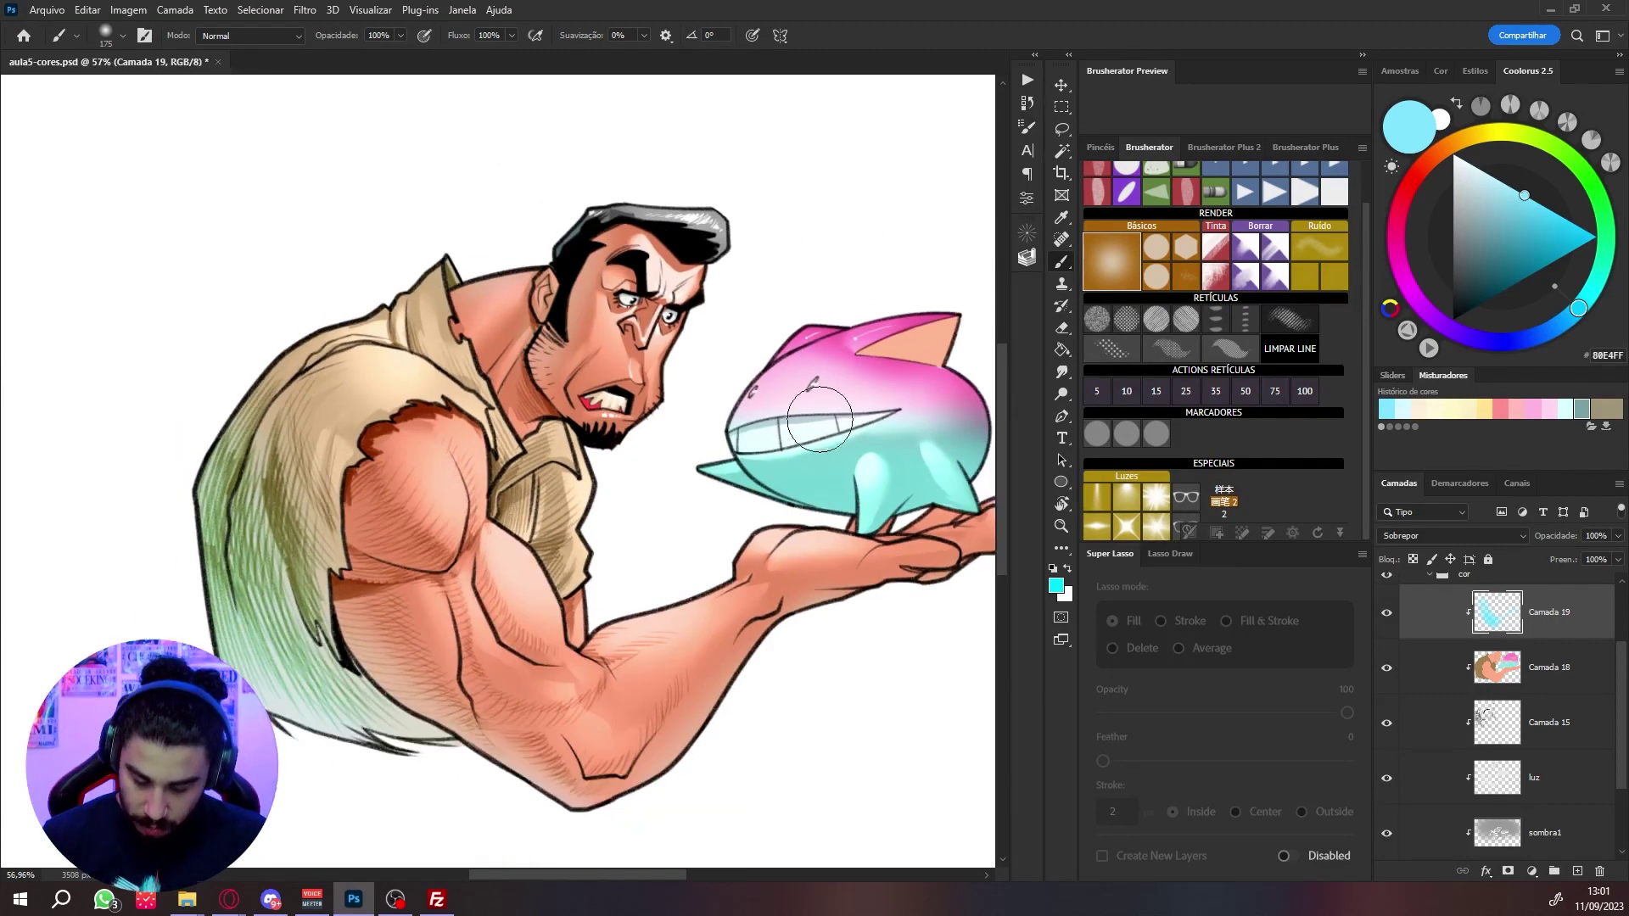
{"action": "left_click_drag", "start_coordinate": [867, 620], "coordinate": [770, 620]}
{"action": "scroll", "coordinate": [513, 538], "scroll_direction": "up", "scroll_amount": 1}
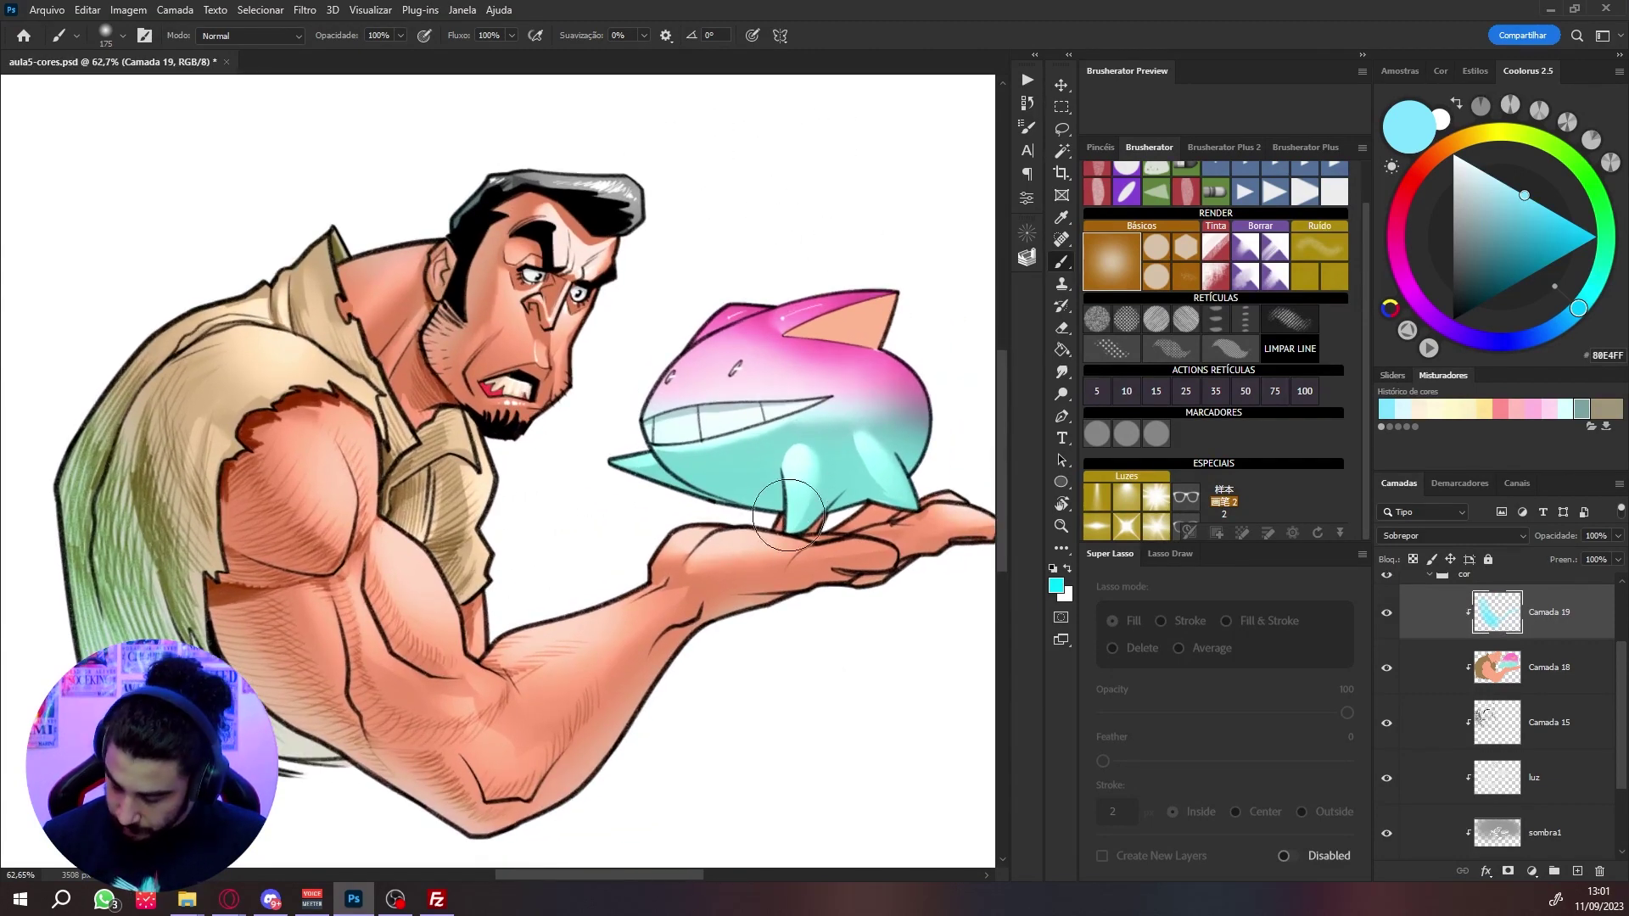
{"action": "scroll", "coordinate": [917, 594], "scroll_direction": "down", "scroll_amount": 4}
{"action": "mouse_move", "coordinate": [826, 680]}
{"action": "left_mouse_down"}
{"action": "mouse_move", "coordinate": [775, 640]}
{"action": "mouse_move", "coordinate": [840, 650]}
{"action": "mouse_move", "coordinate": [797, 683]}
{"action": "left_mouse_up"}
{"action": "scroll", "coordinate": [840, 547], "scroll_direction": "up", "scroll_amount": 4}
{"action": "scroll", "coordinate": [929, 372], "scroll_direction": "down", "scroll_amount": 4}
{"action": "scroll", "coordinate": [822, 636], "scroll_direction": "up", "scroll_amount": 2}
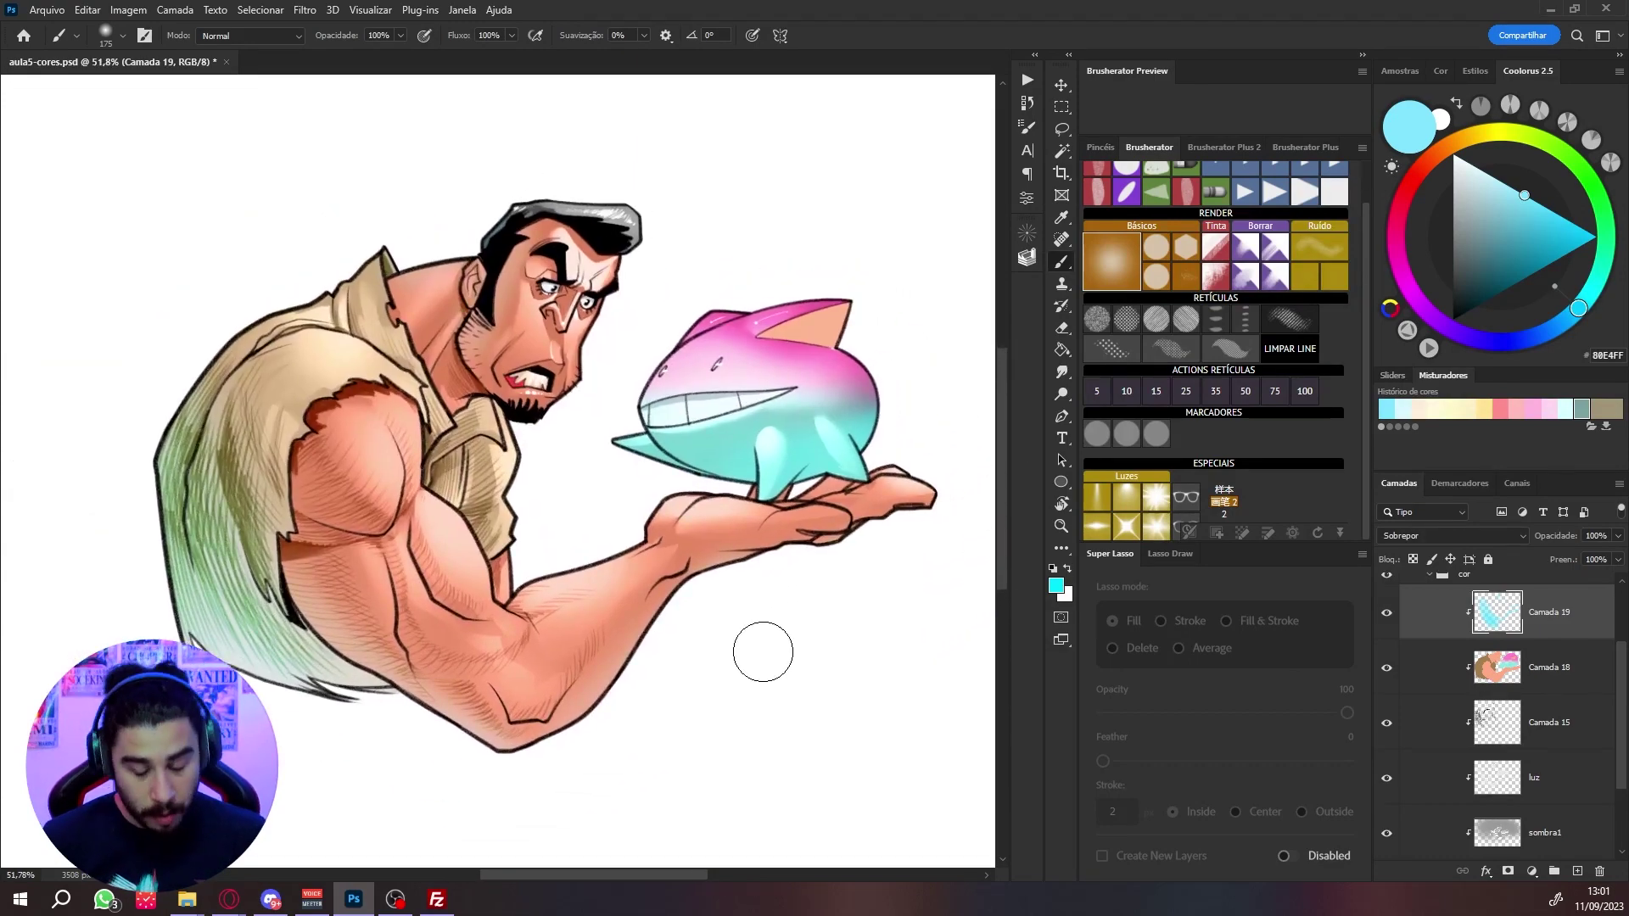
{"action": "scroll", "coordinate": [763, 651], "scroll_direction": "up", "scroll_amount": 1}
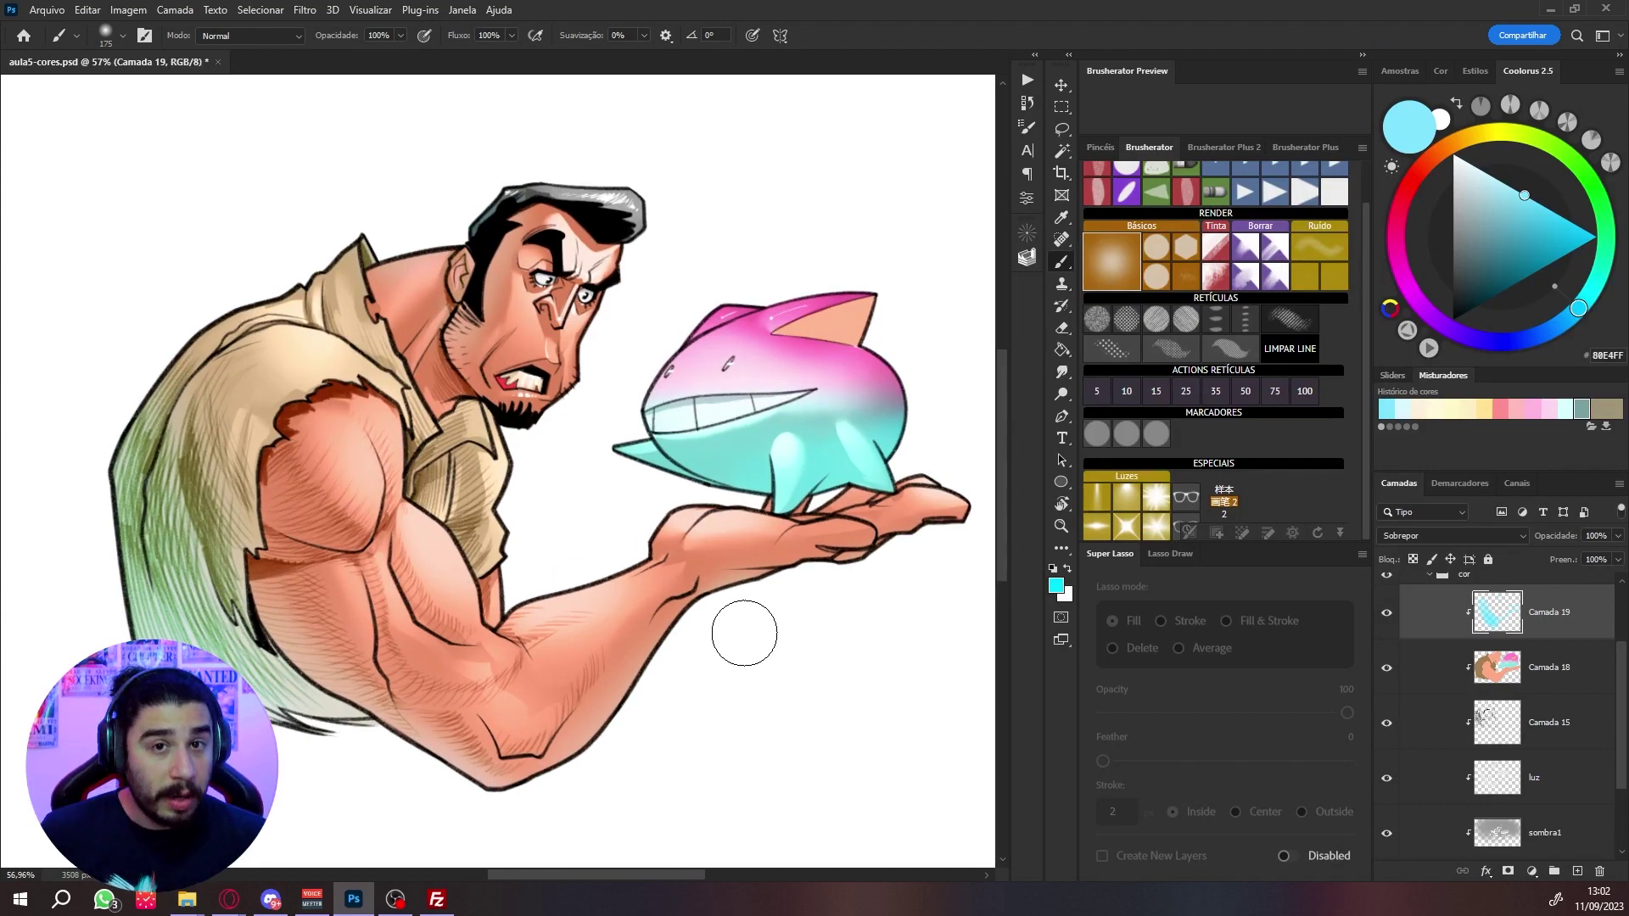